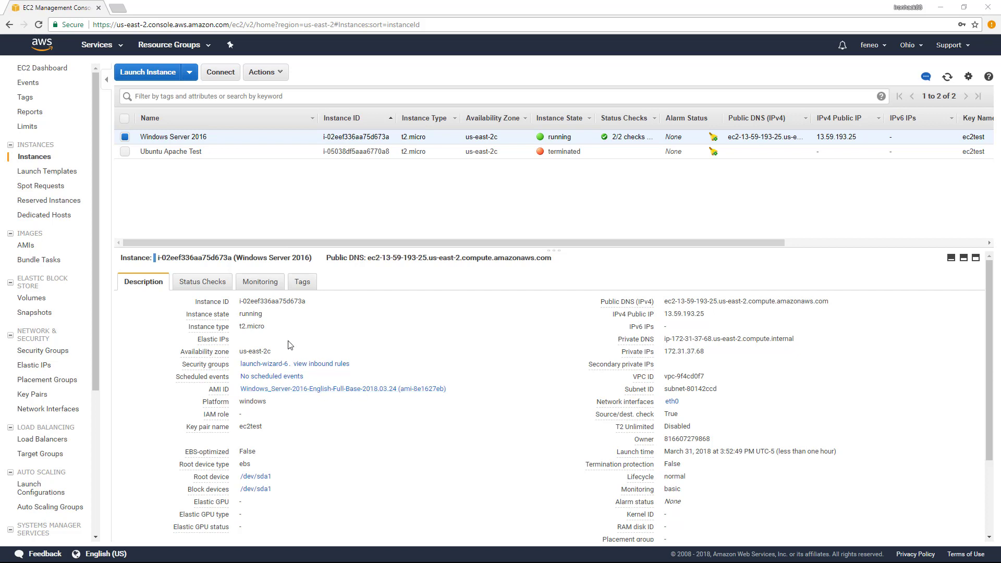
Check the instance type and IPv4 public IP of the Windows Server 2016 instance in the EC2 console, and return to the full-screen remote desktop.
drag(265, 327, 230, 330)
drag(391, 8, 437, 67)
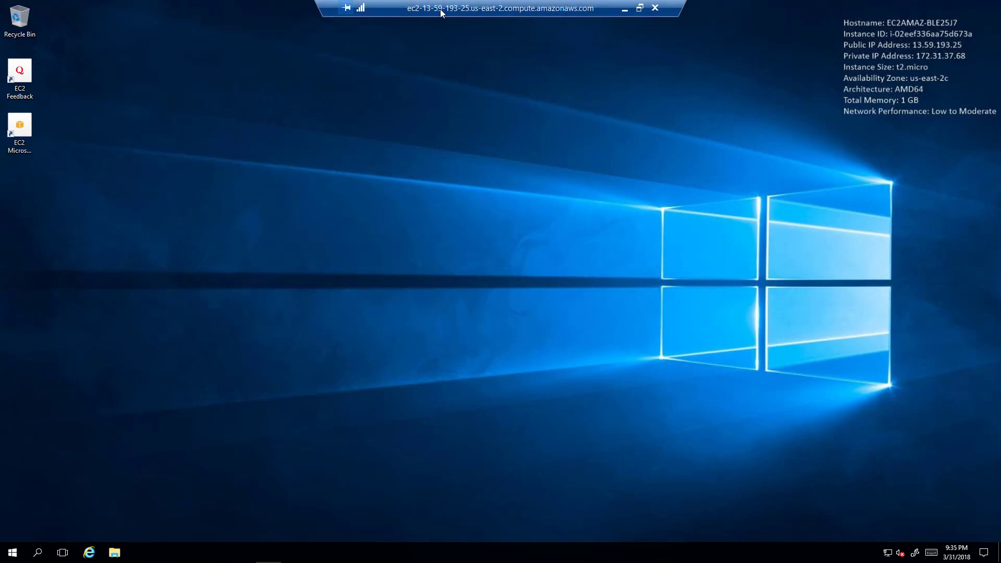
click(640, 8)
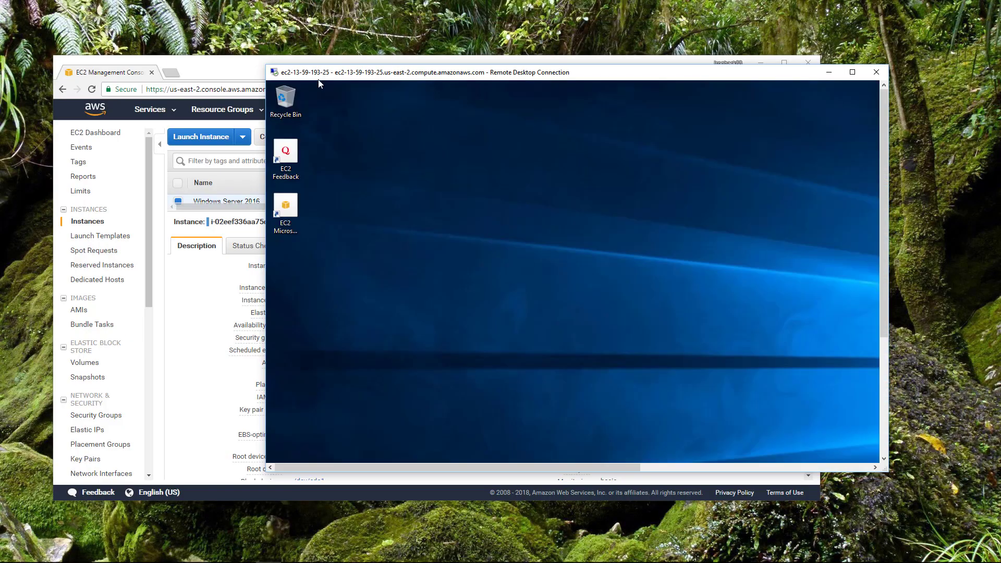
click(245, 70)
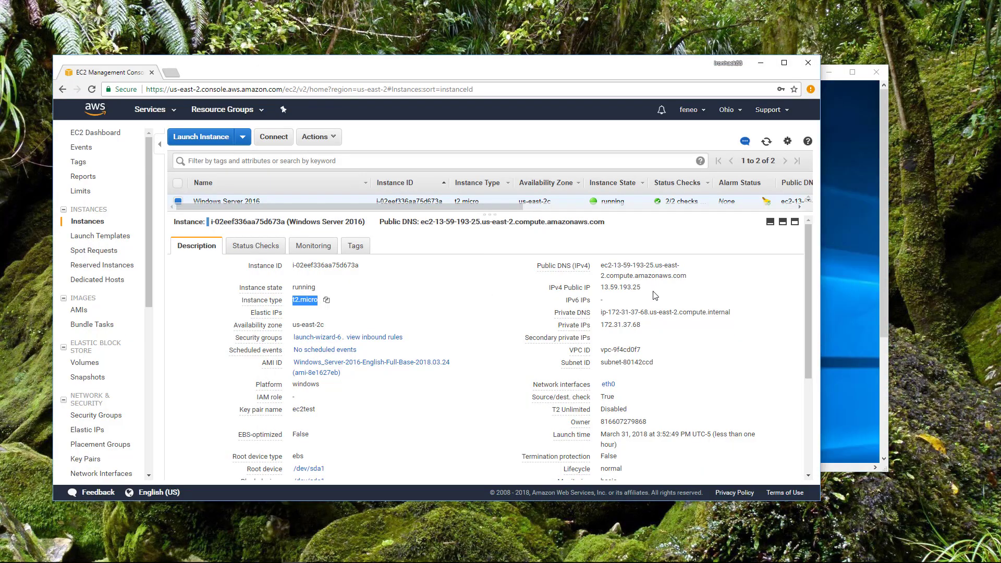
drag(655, 288, 601, 286)
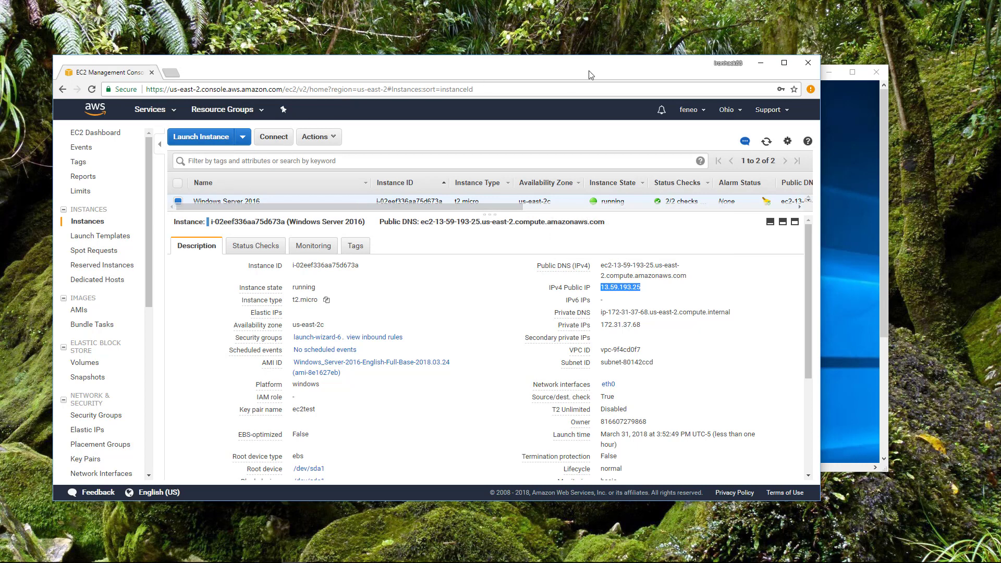
click(829, 114)
click(853, 72)
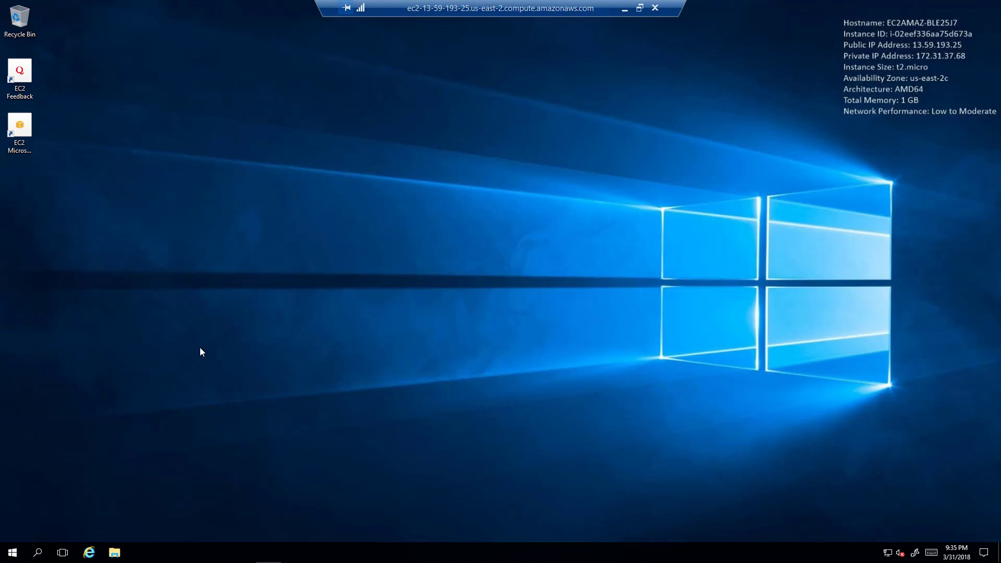
Open Server Manager on the remote server and start the Add Roles and Features Wizard.
click(11, 553)
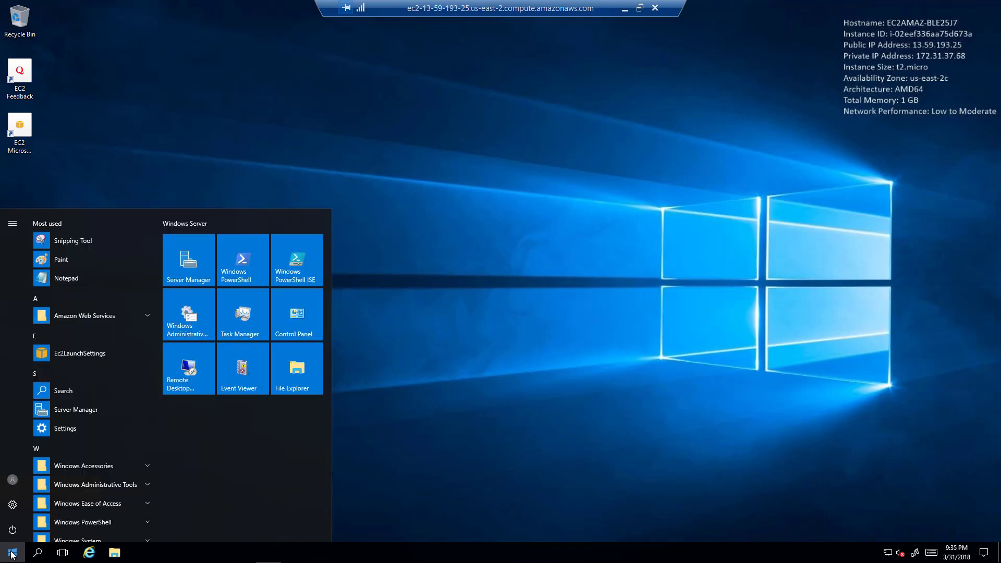
click(72, 408)
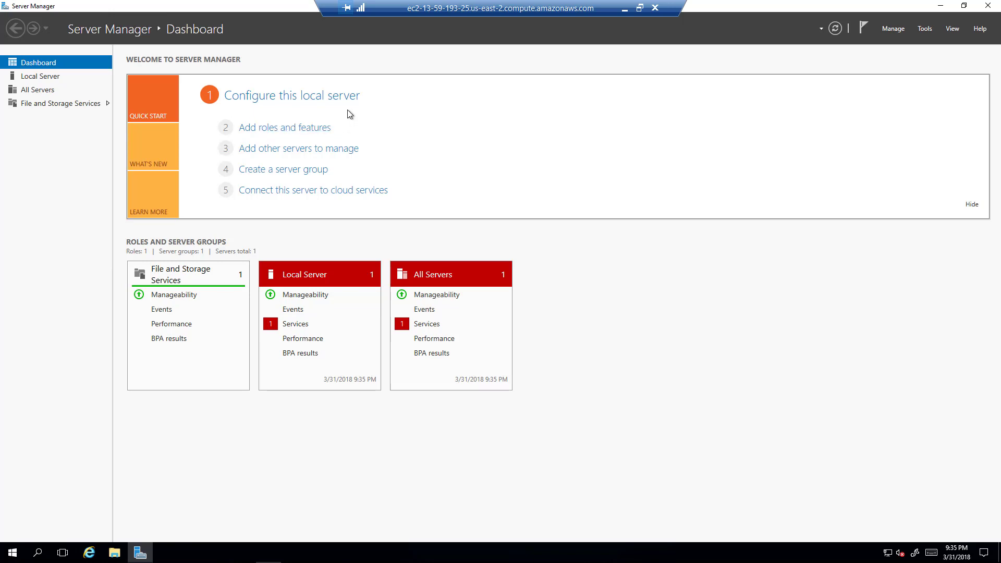
click(260, 129)
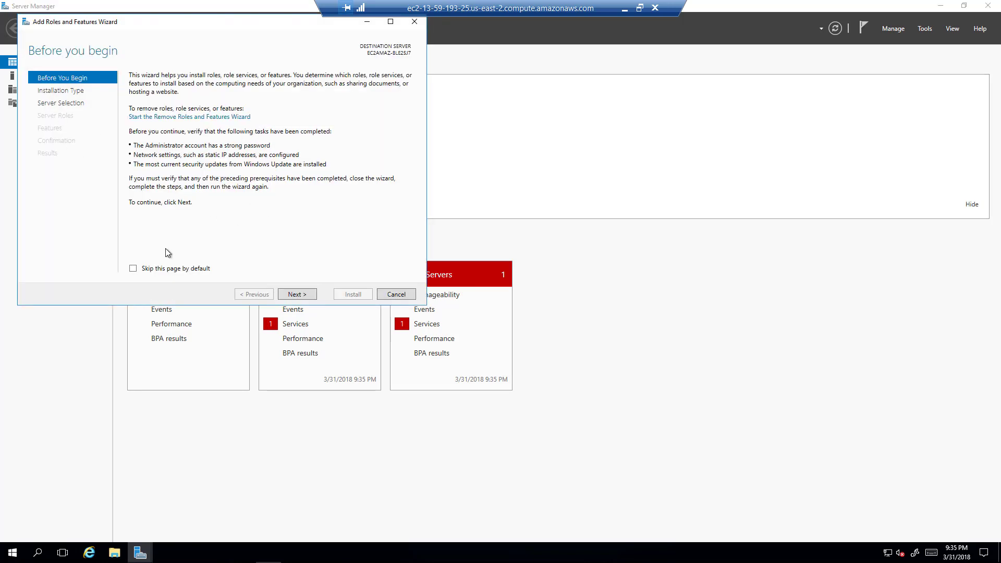
Choose role-based or feature-based installation with the EC2AMAZ-BLE25J7 server from the server pool as the destination.
click(299, 293)
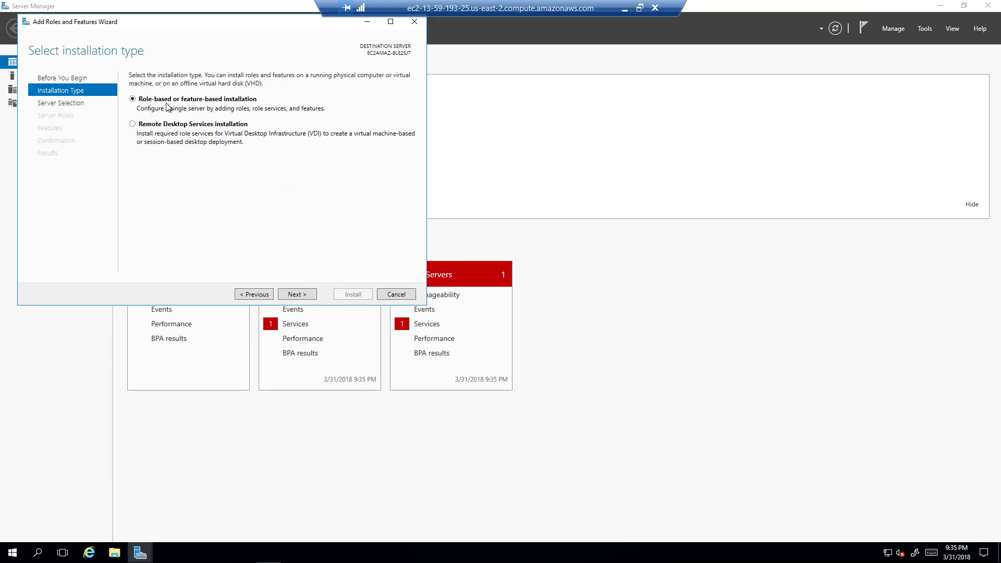
click(296, 294)
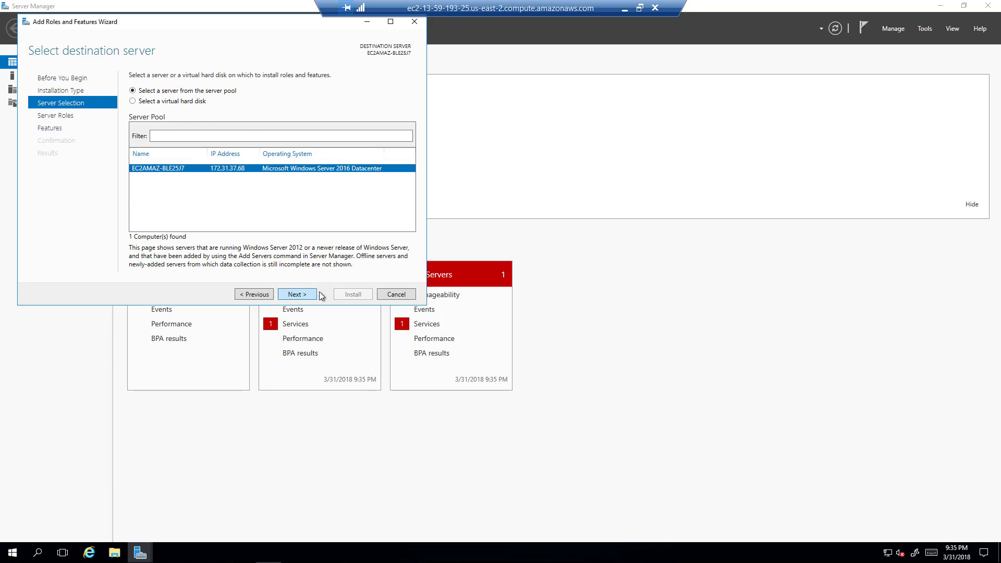
click(297, 294)
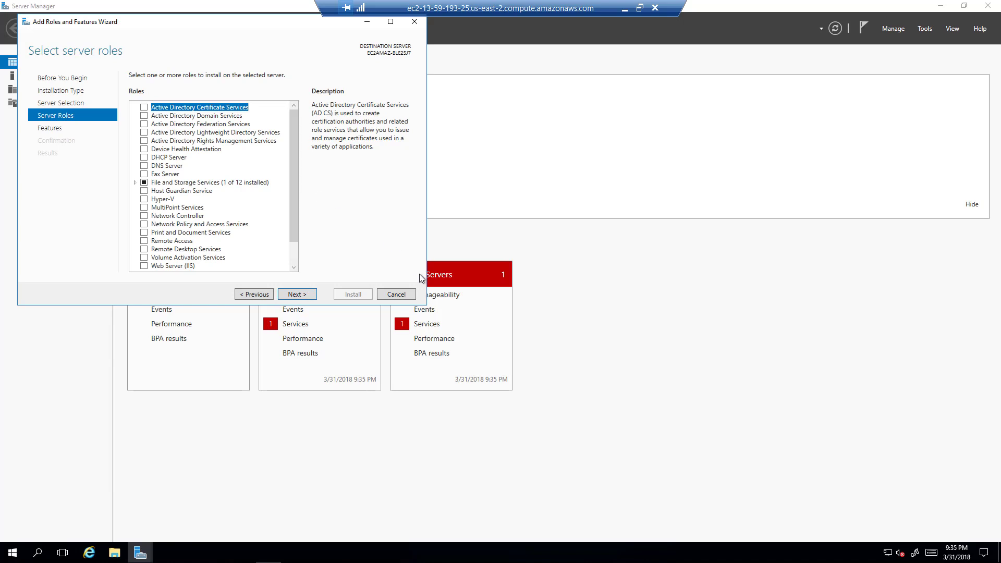
Select the Web Server (IIS) role, including its required IIS Management Console feature, and proceed to feature selection.
drag(421, 306, 582, 467)
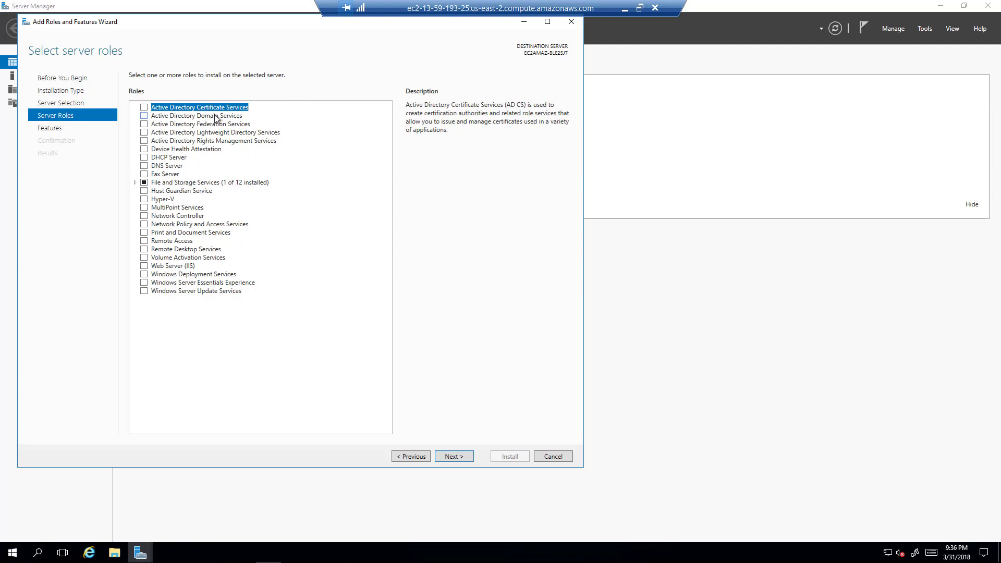
click(170, 116)
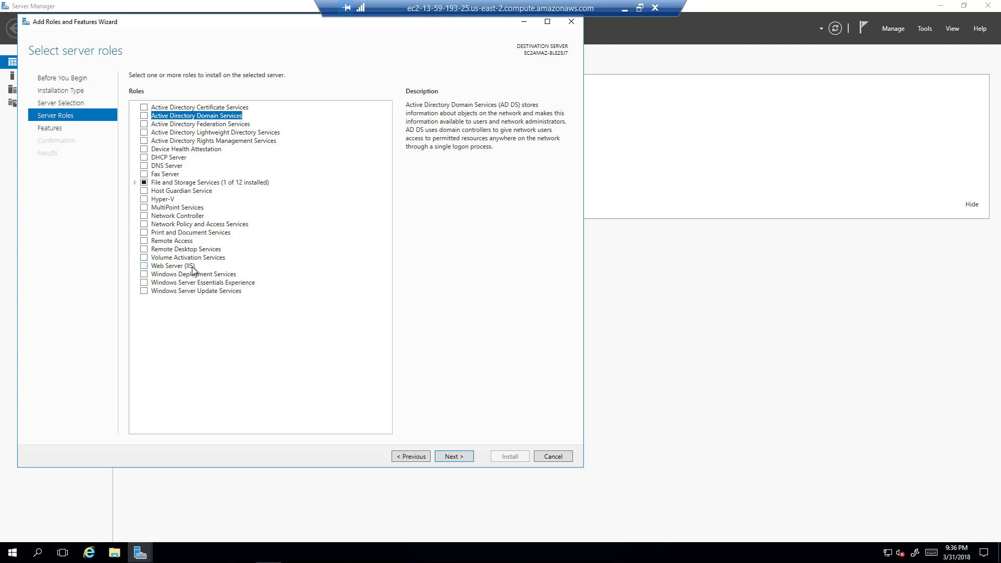
click(173, 271)
click(177, 261)
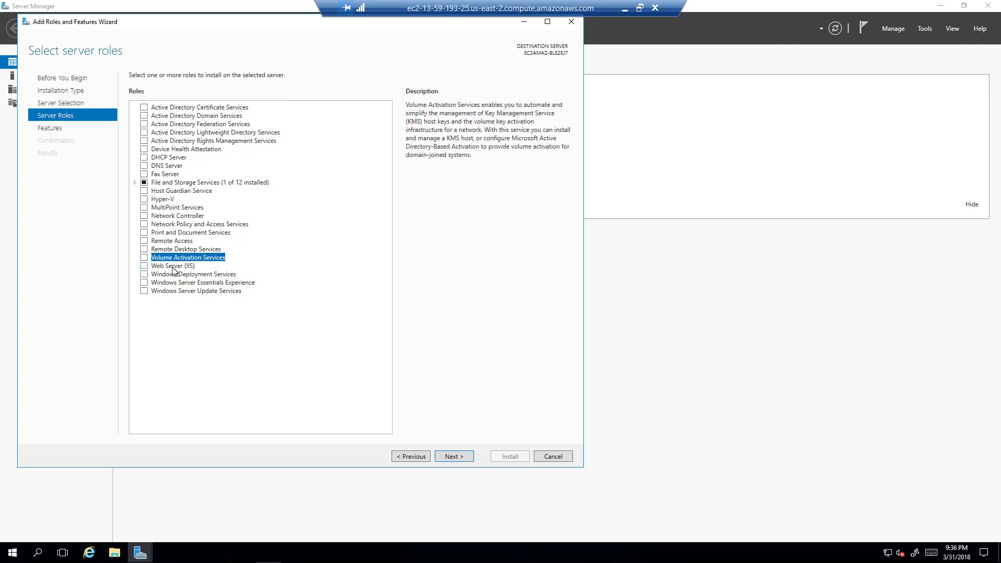
click(173, 267)
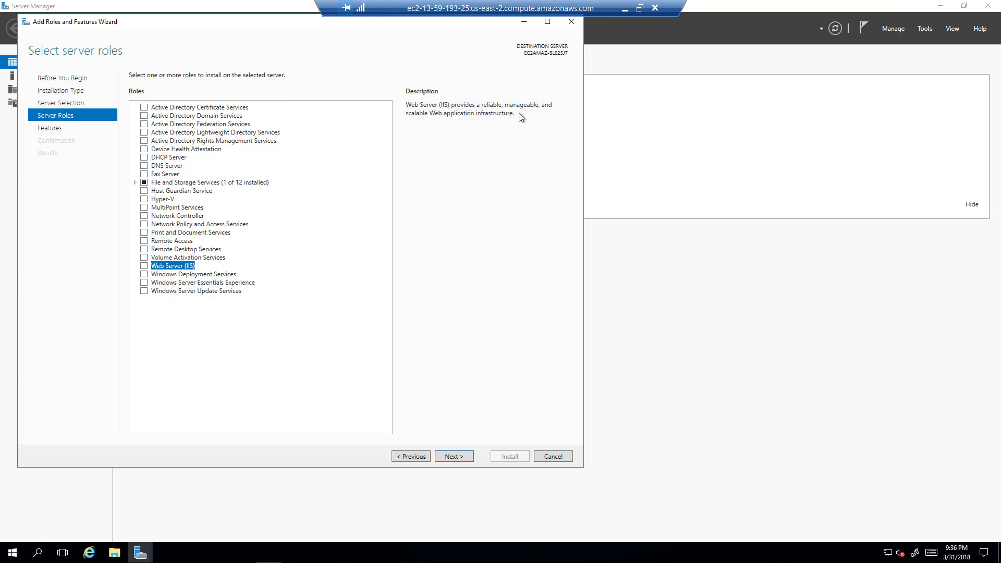
click(144, 267)
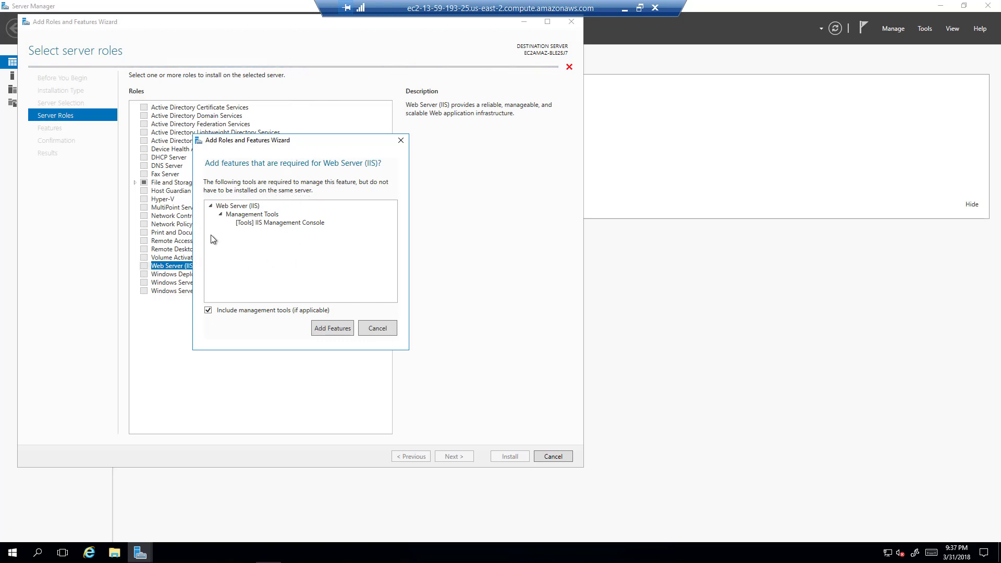
click(330, 328)
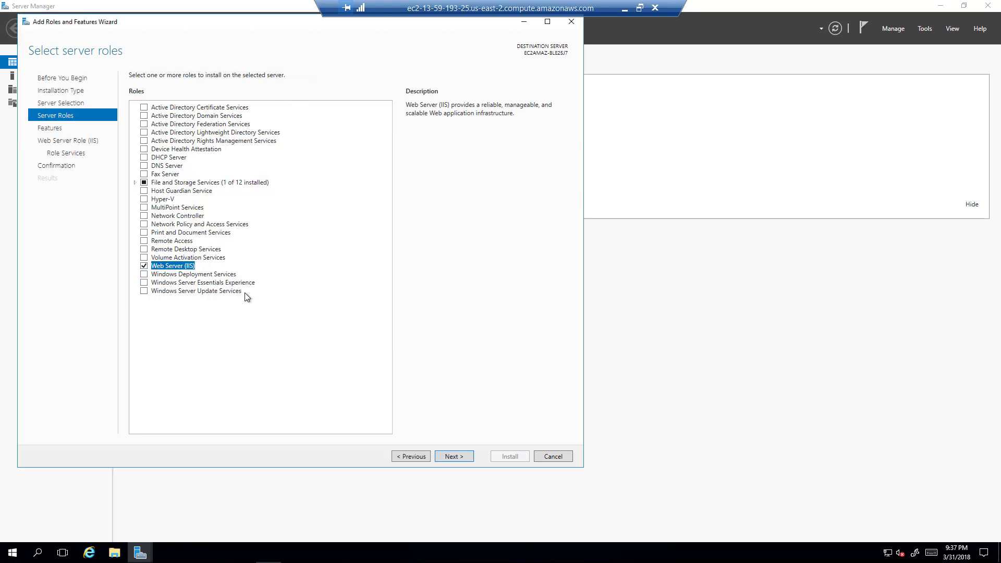
click(456, 458)
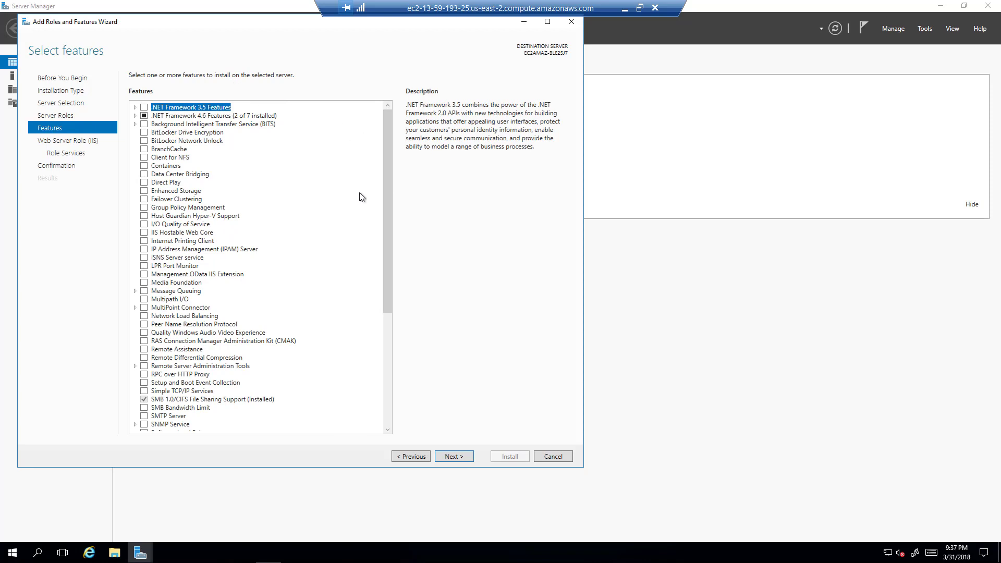
Install the Web Server (IIS) role with the default features and role services, and close the wizard and Server Manager.
drag(387, 274, 338, 141)
click(454, 457)
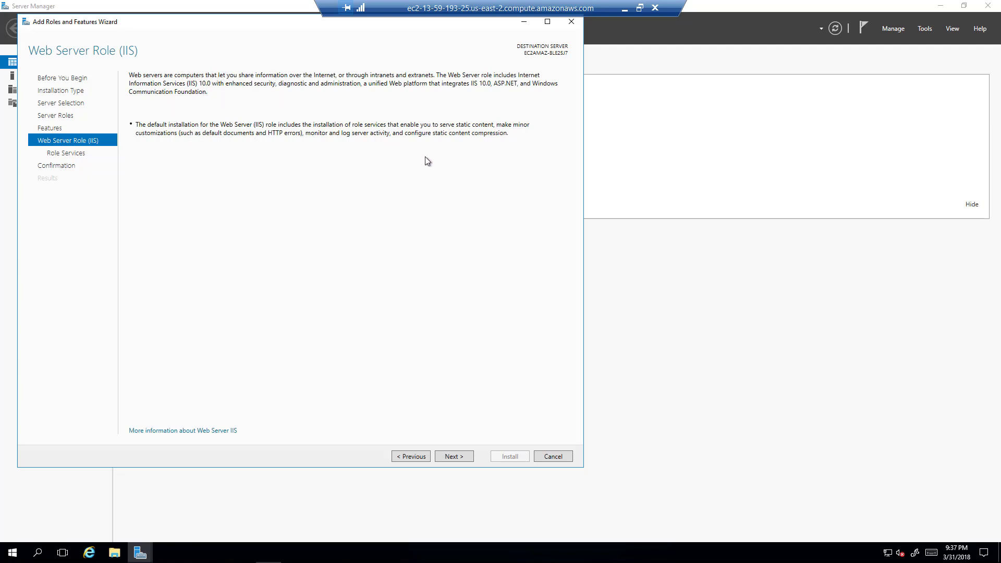
click(446, 457)
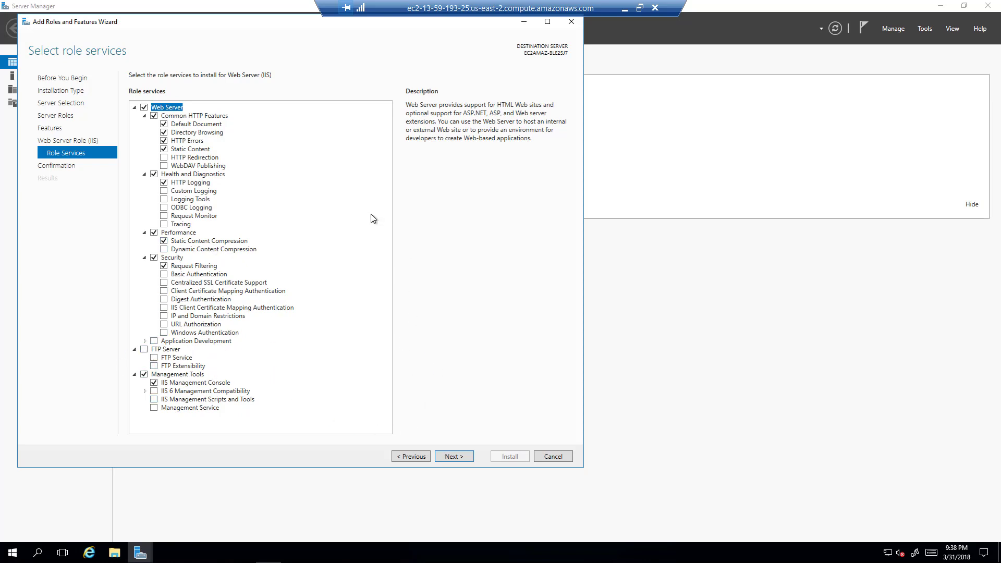
click(446, 455)
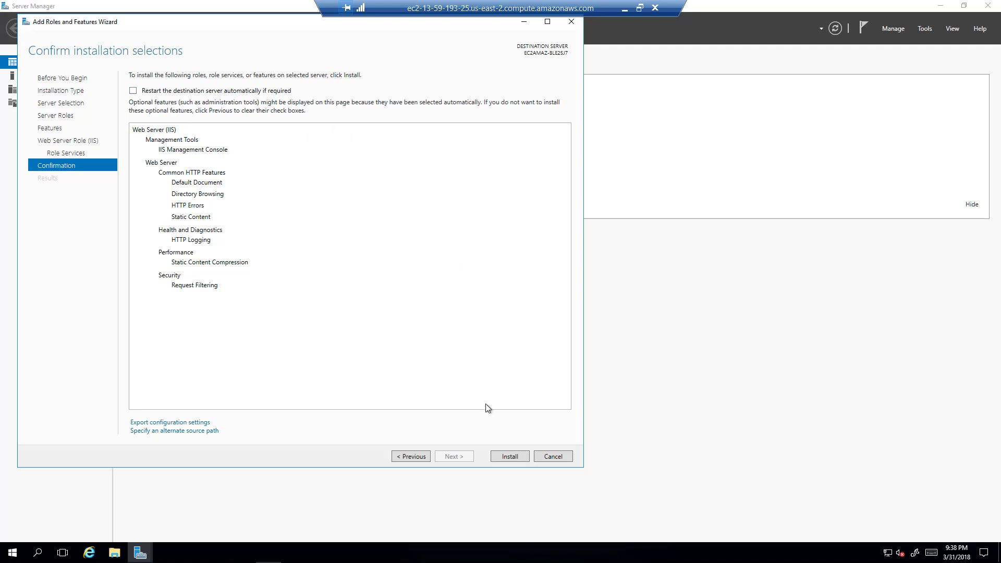
click(502, 458)
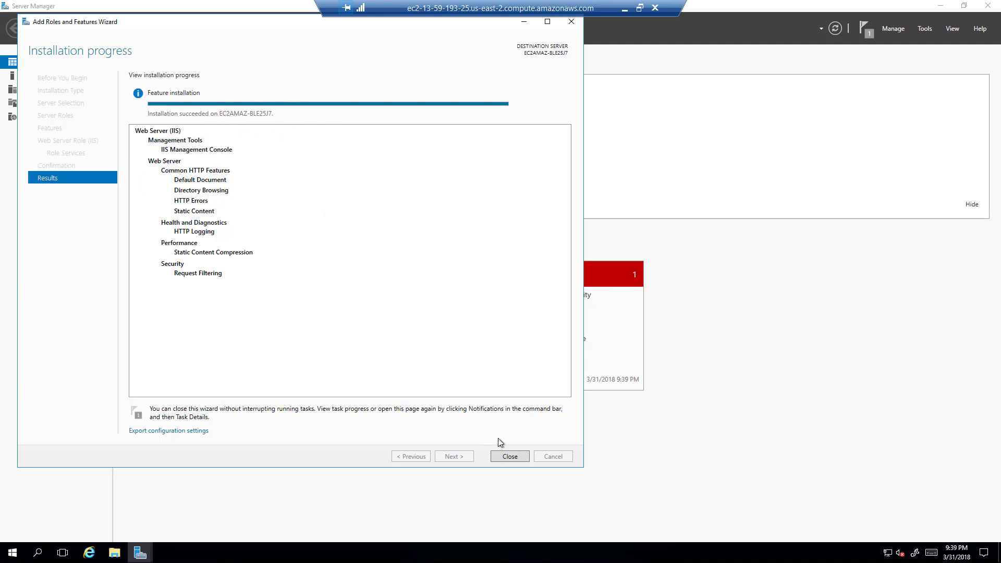
click(506, 457)
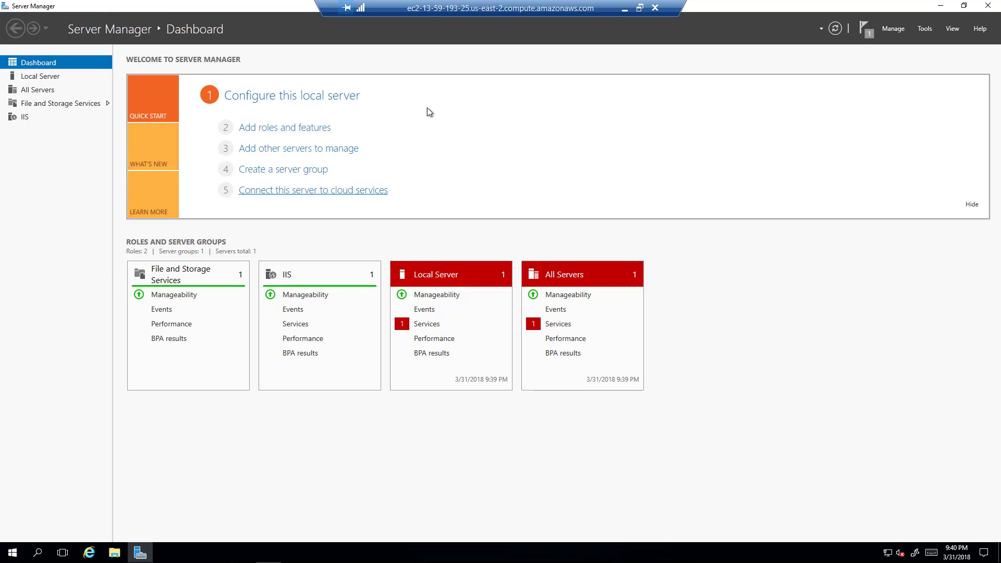
click(988, 7)
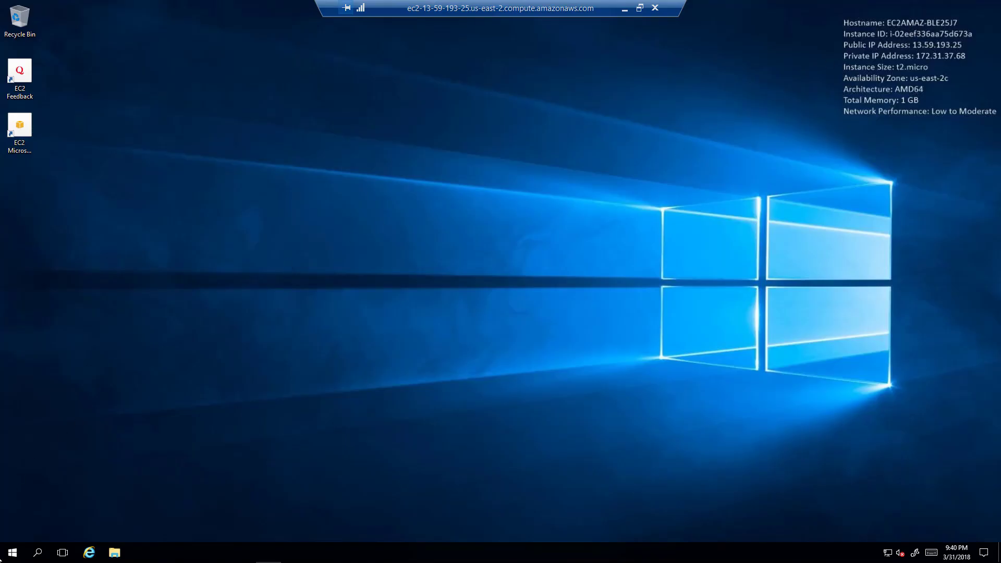
Open Internet Information Services (IIS) Manager, show the home page of the EC2AMAZ-BLE25J7 server and make the window taller.
click(13, 554)
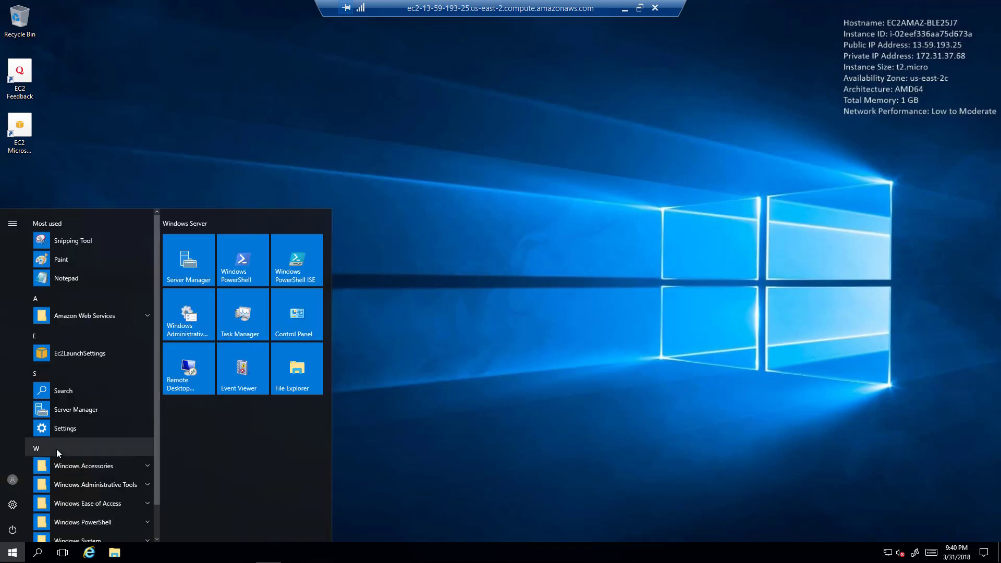
scroll(56, 453, down, 1)
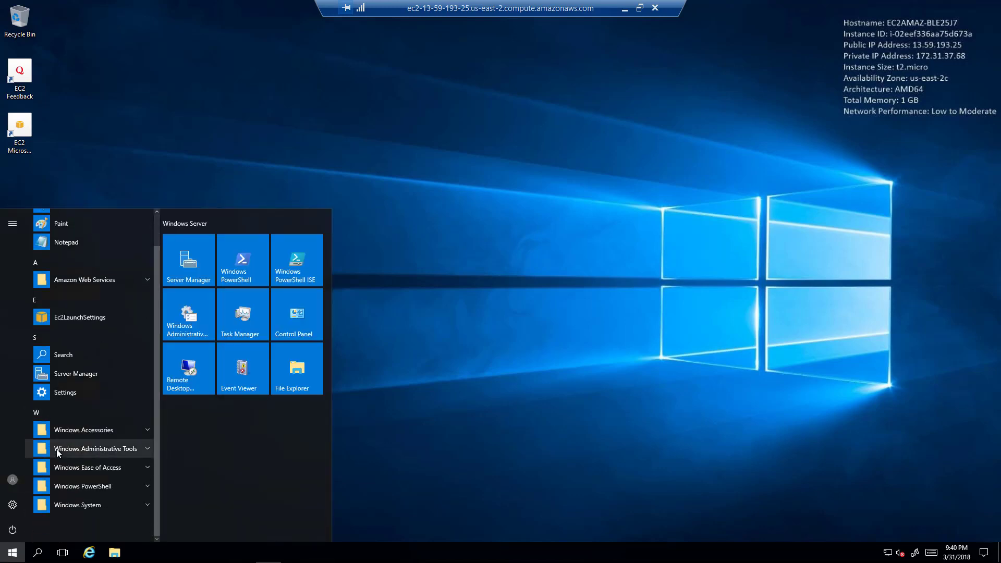
click(101, 449)
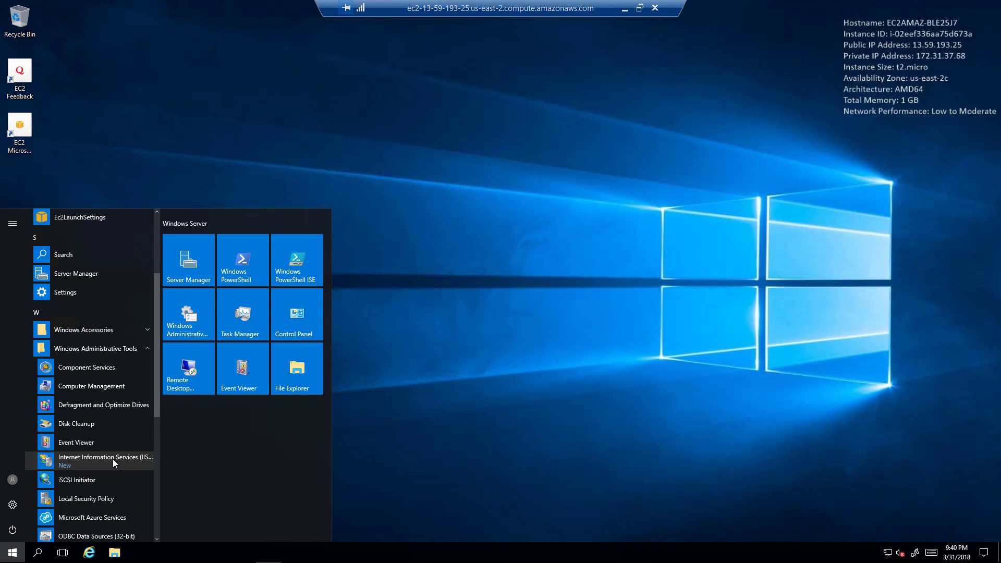
click(113, 459)
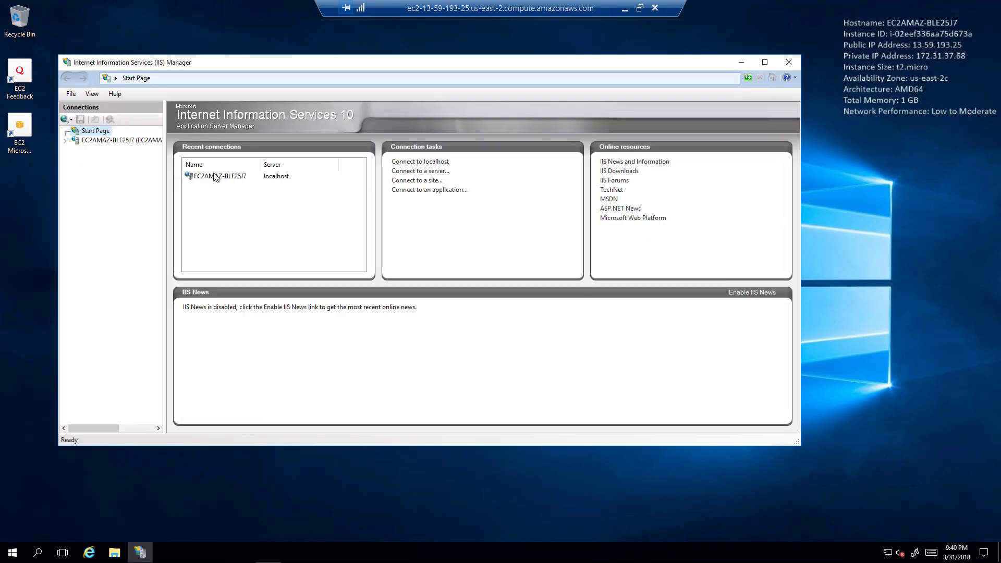
click(86, 142)
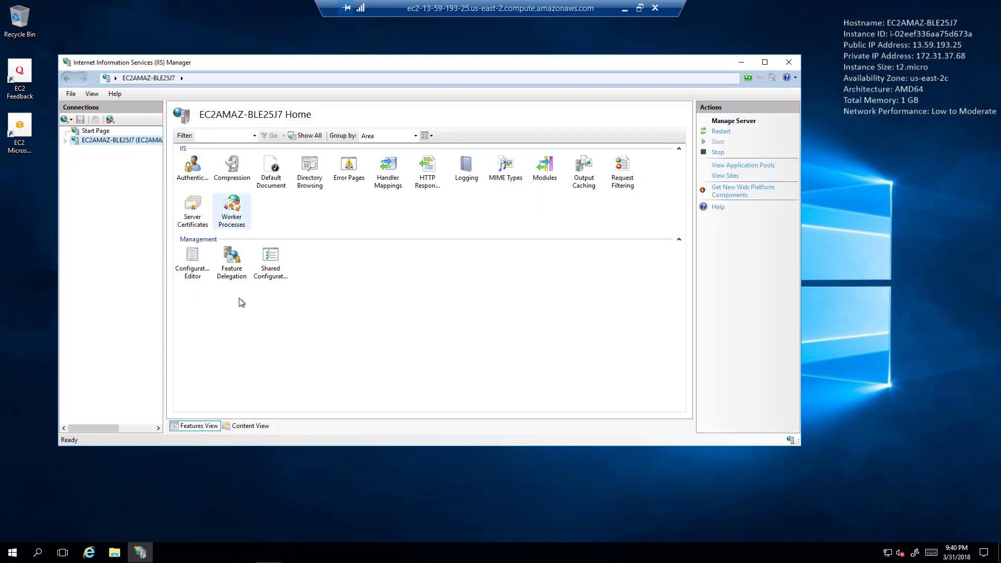
drag(249, 446, 248, 486)
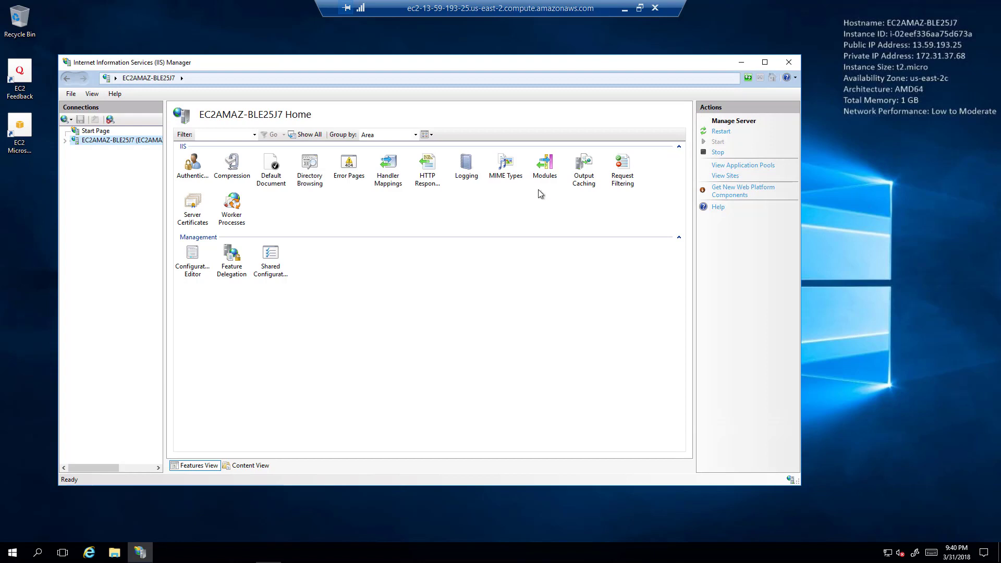
Set up Internet Explorer with the recommended settings, load 127.0.0.1 to test the local web server, and make the browser window taller.
click(90, 554)
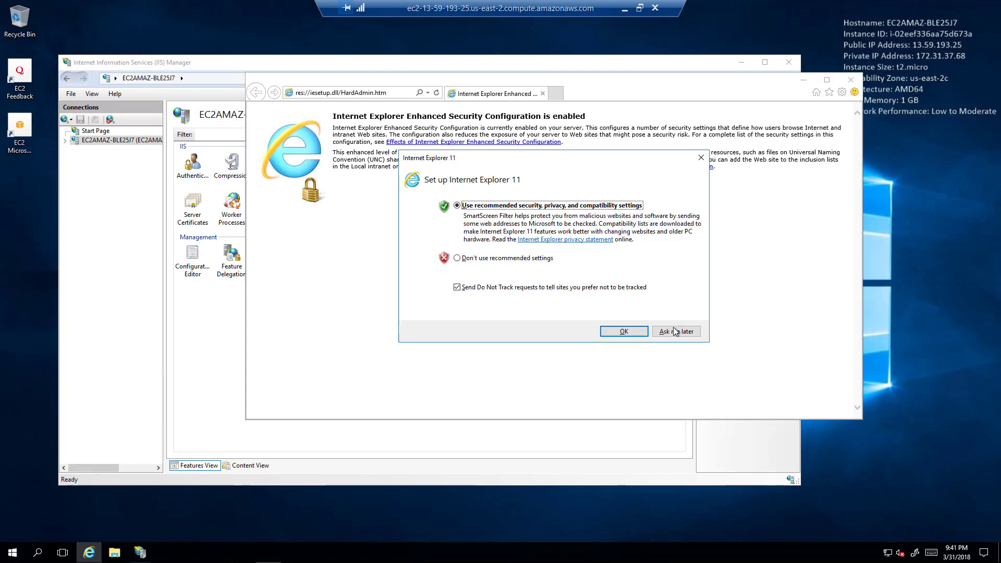
click(630, 332)
click(325, 94)
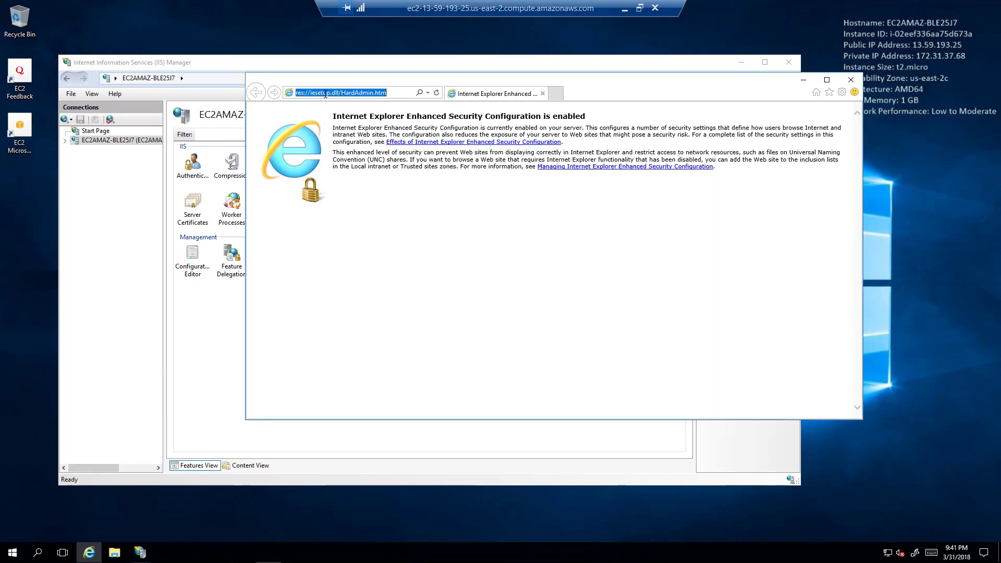
text(127.0.)
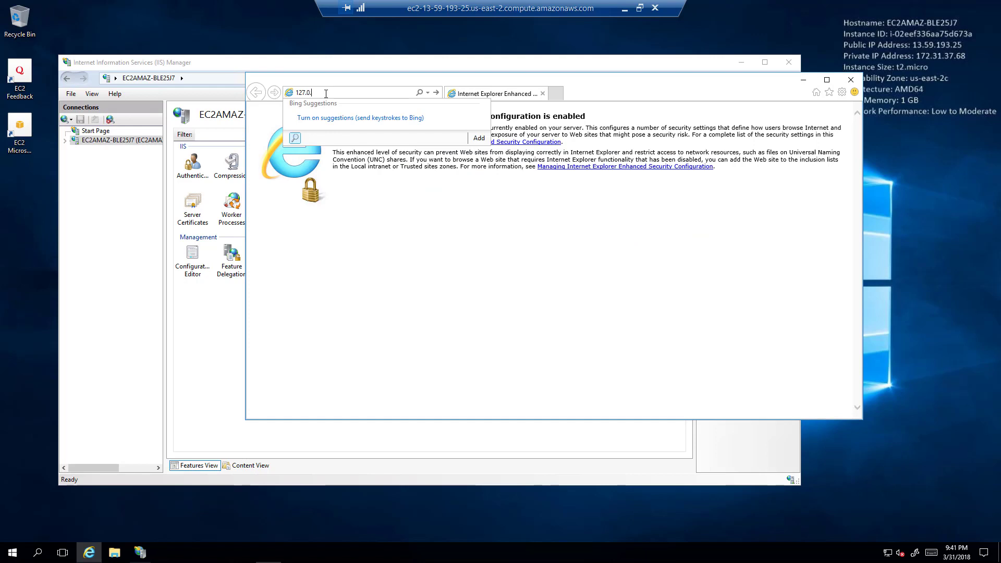
text(0.1)
key(Return)
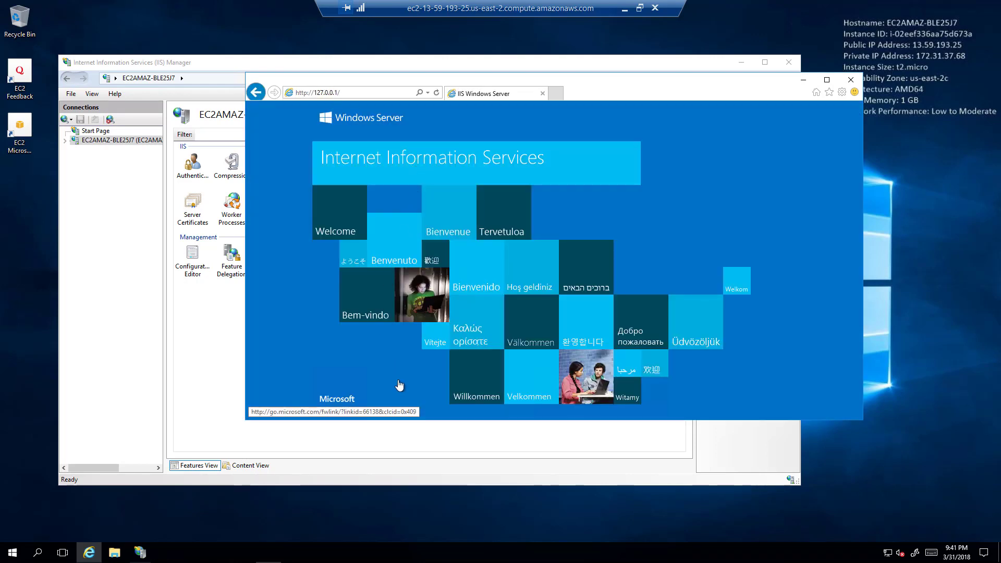
drag(453, 420, 453, 487)
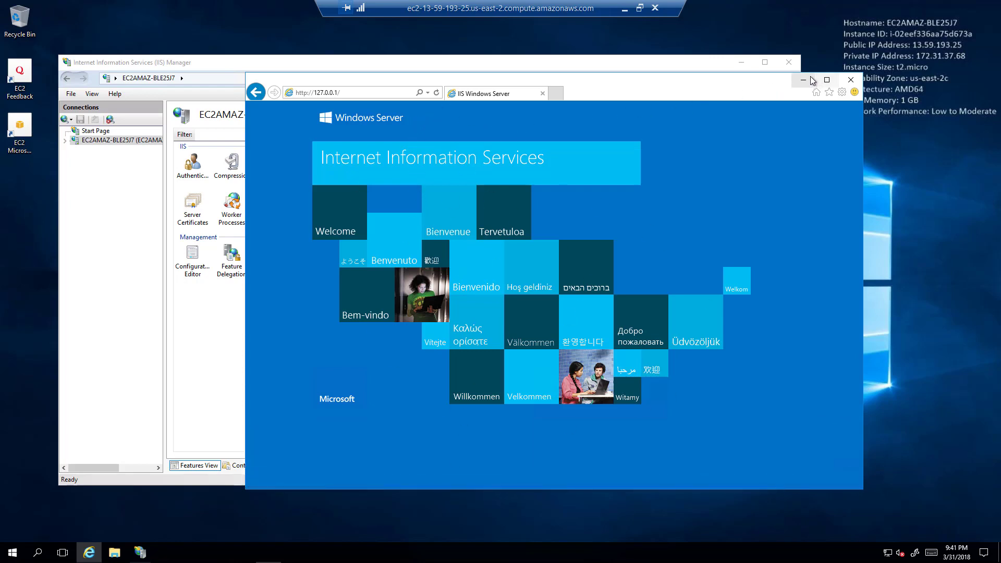
Move the browser window aside, stop the web server in IIS Manager, and reload 127.0.0.1 in Internet Explorer to test it.
drag(654, 82, 705, 78)
click(264, 67)
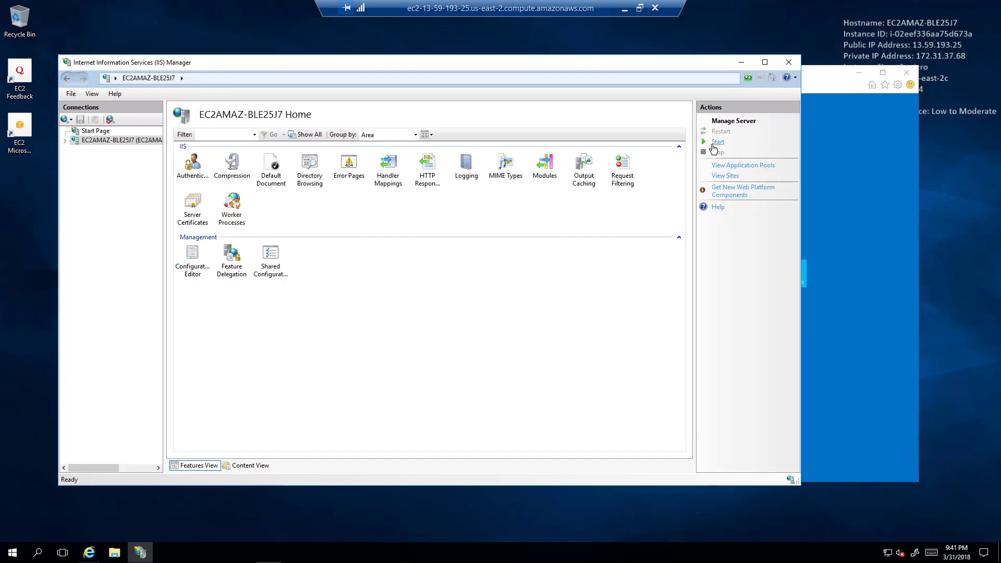
click(821, 92)
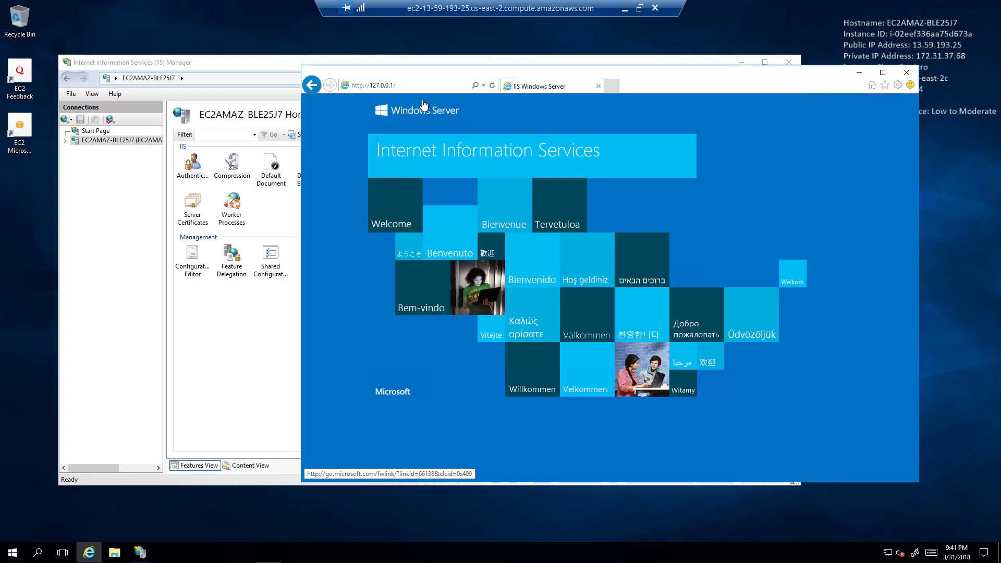
click(415, 85)
key(Return)
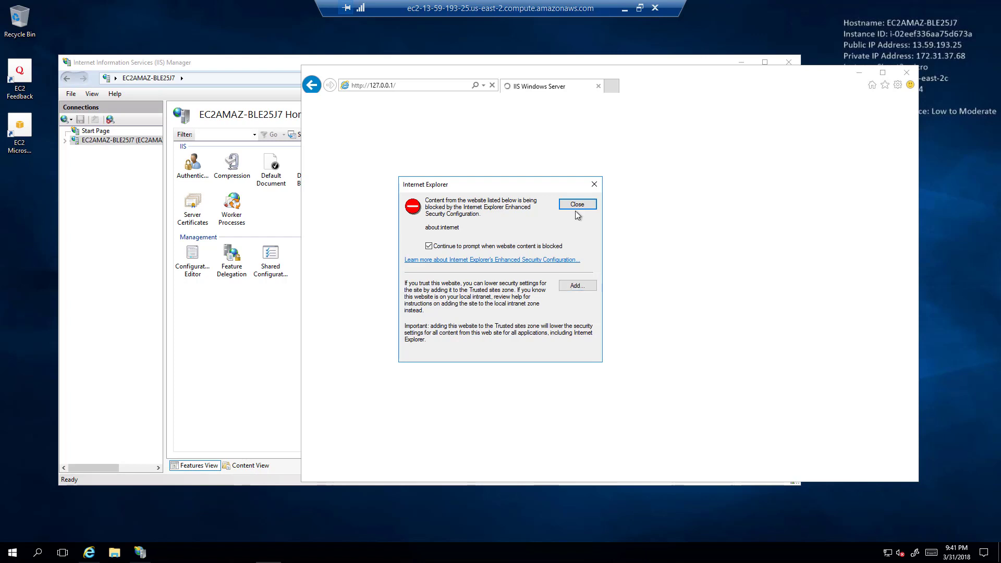
Add about:internet to Internet Explorer's trusted sites and close the blocked-content dialogs.
click(574, 287)
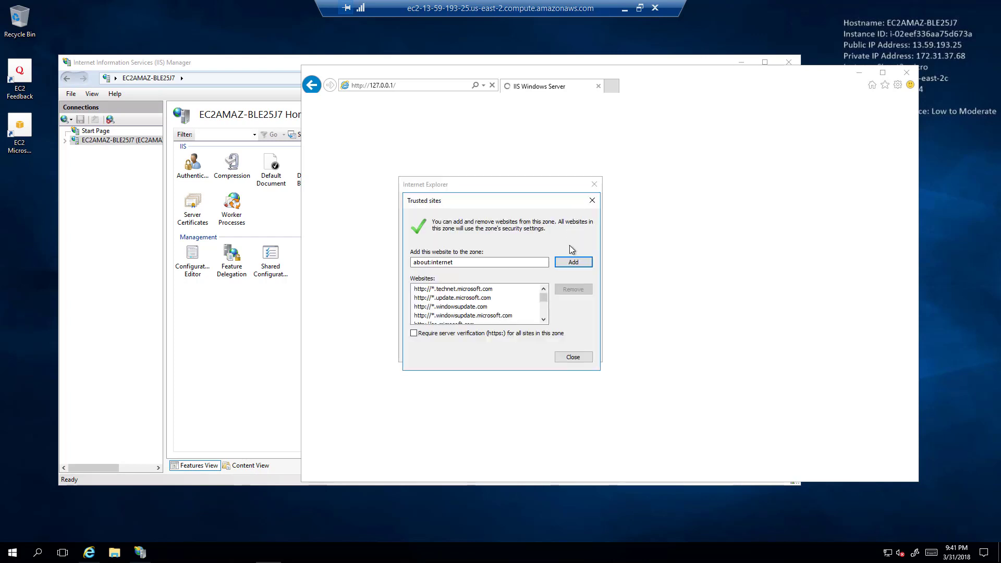
click(575, 265)
click(573, 356)
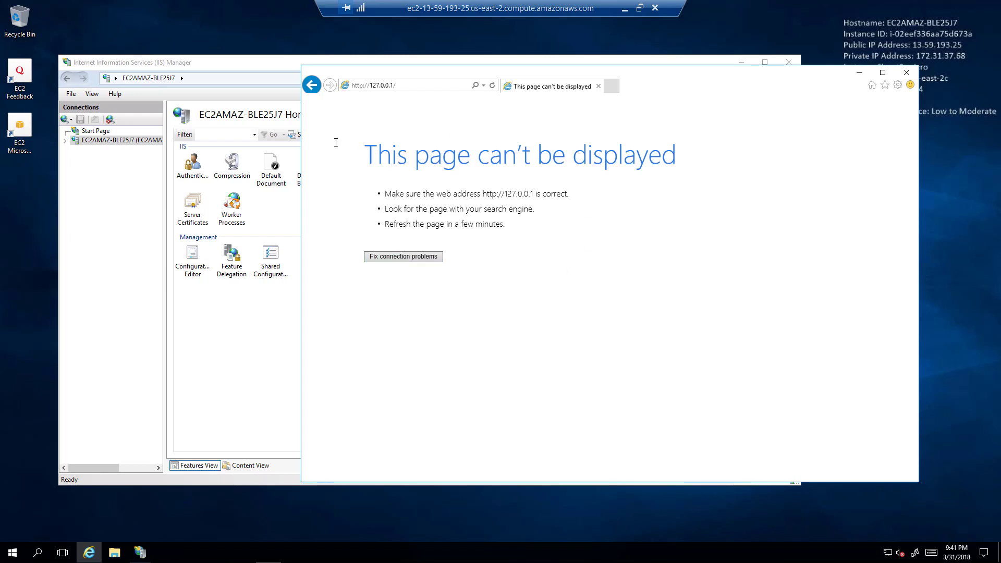
Start the web server again in IIS Manager and reload 127.0.0.1 in Internet Explorer.
click(254, 122)
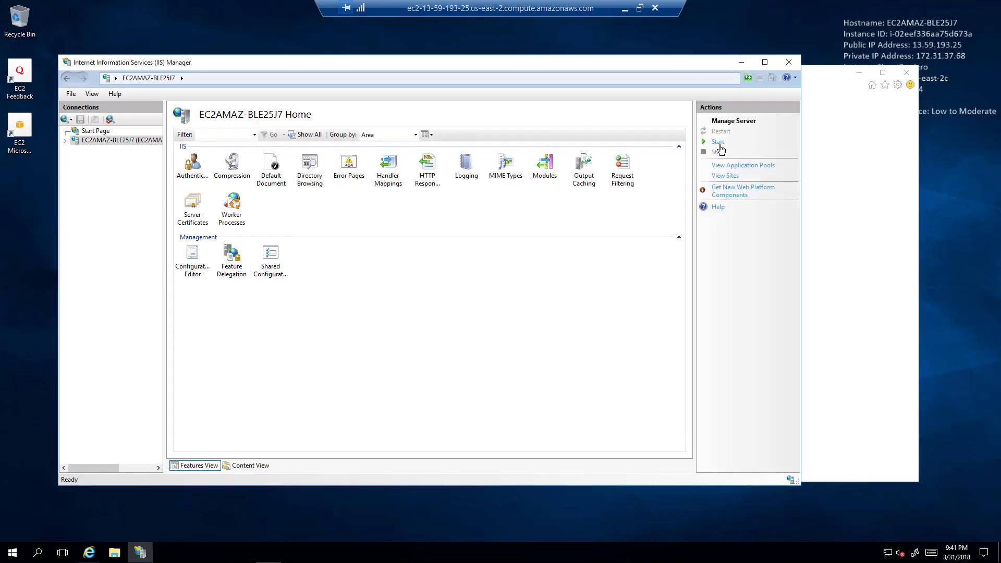
click(830, 83)
click(434, 84)
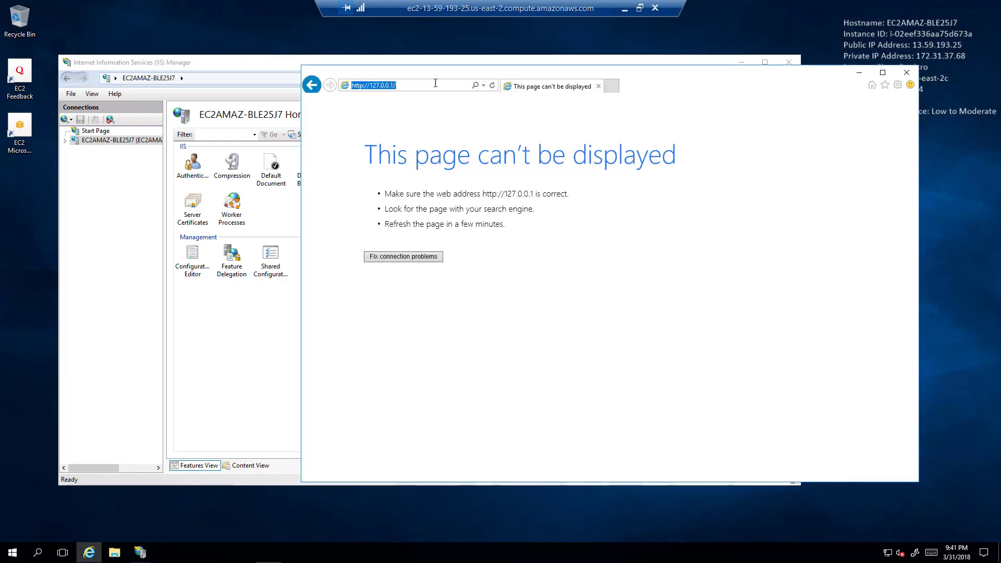
key(Return)
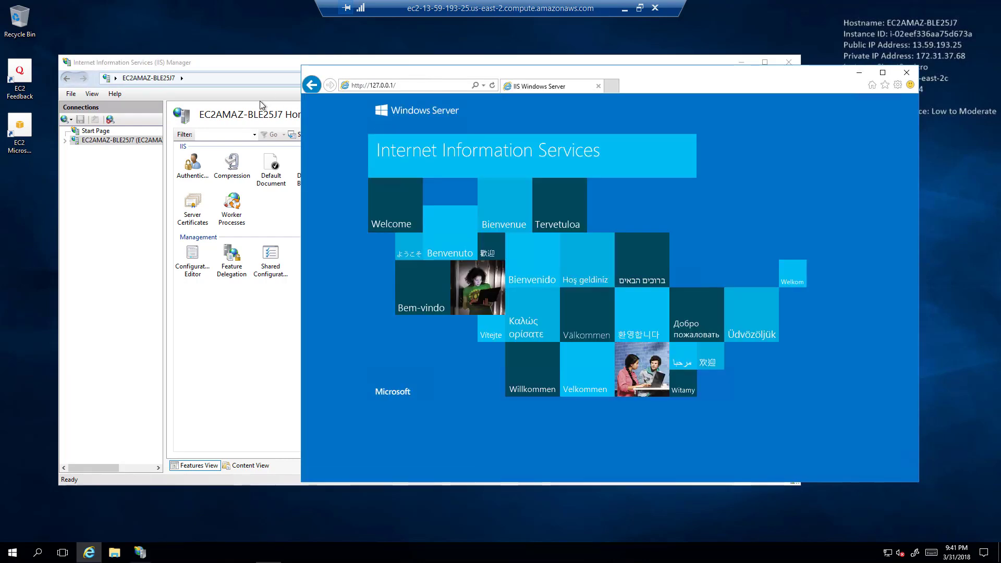
click(227, 93)
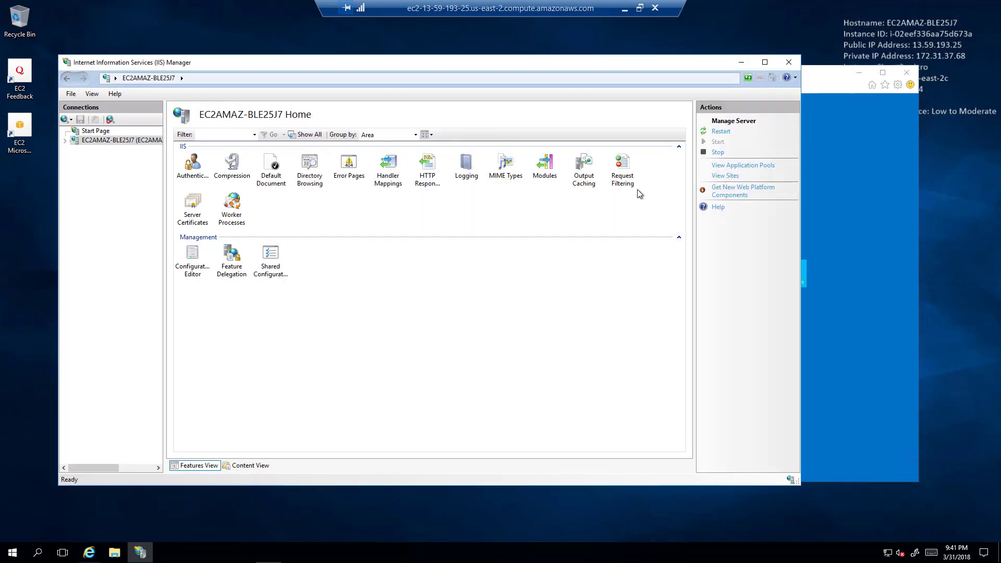
click(811, 92)
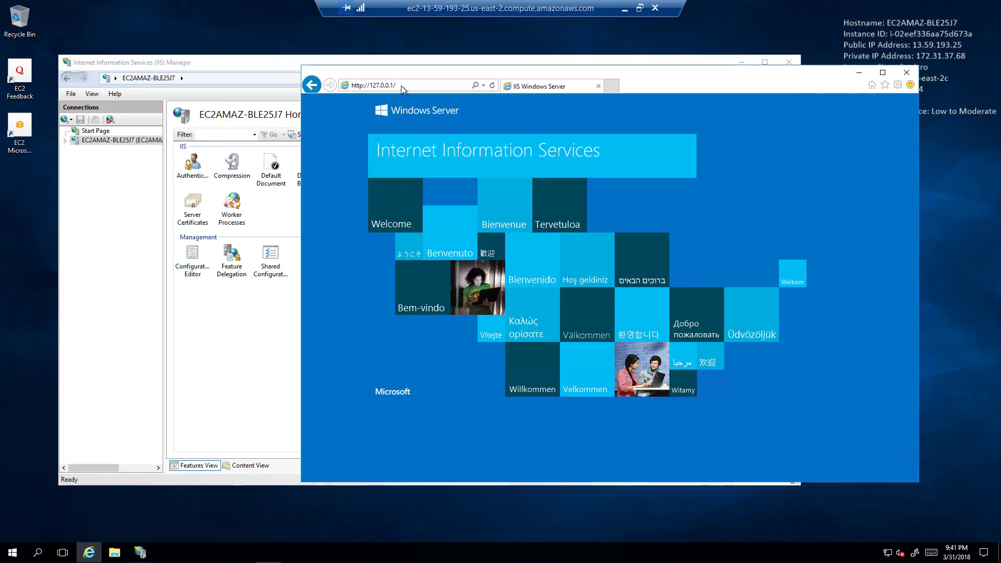
click(255, 93)
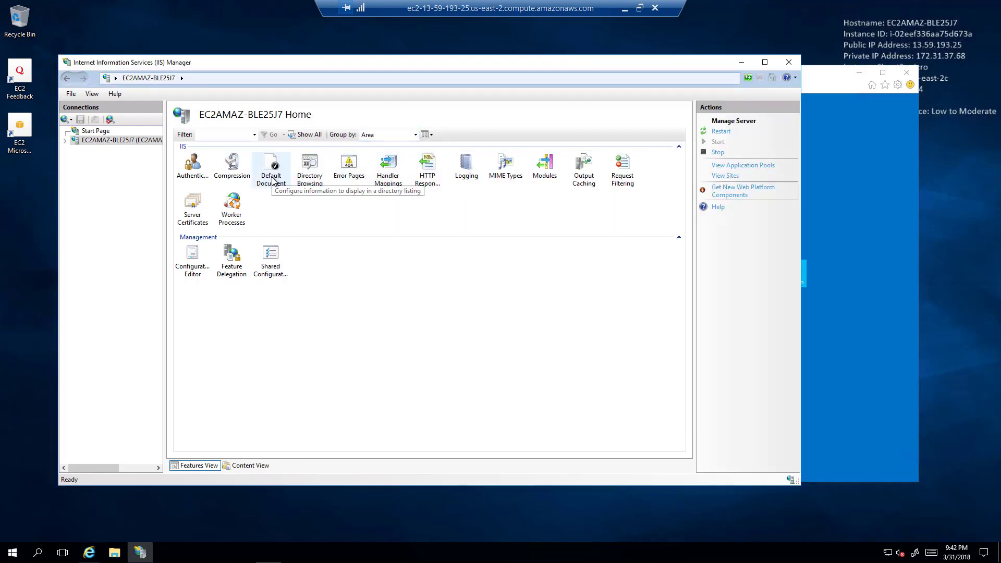
click(814, 81)
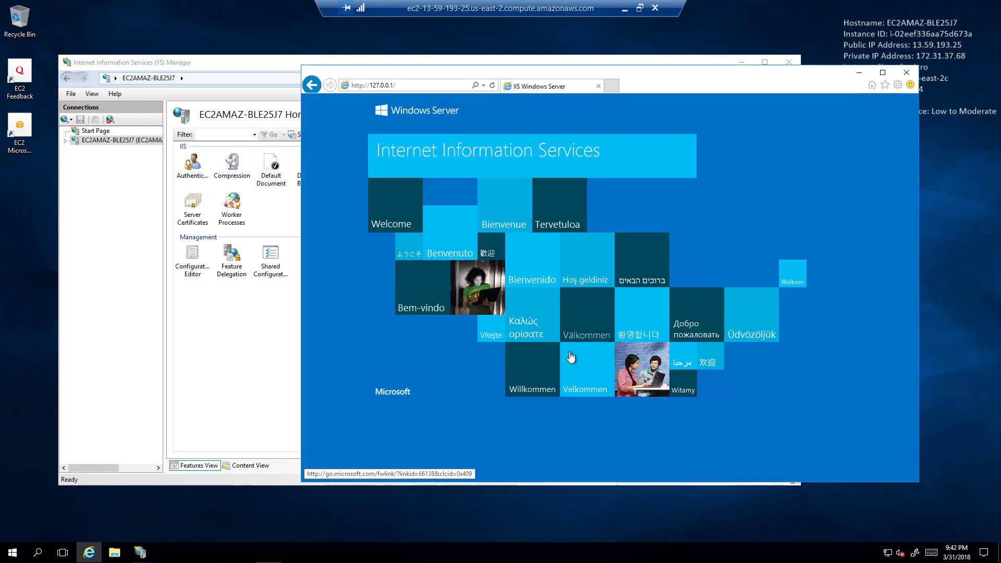
click(238, 103)
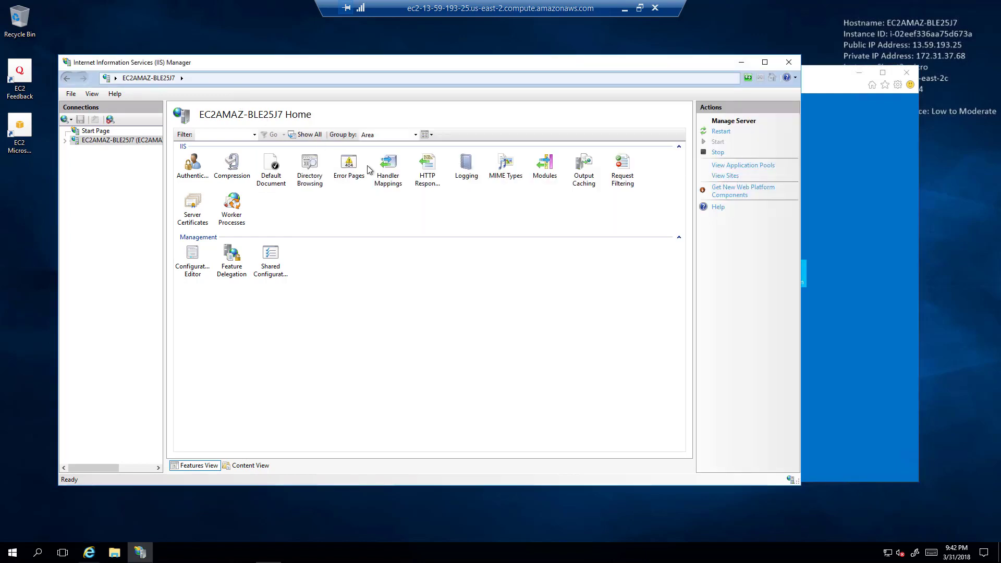
click(822, 91)
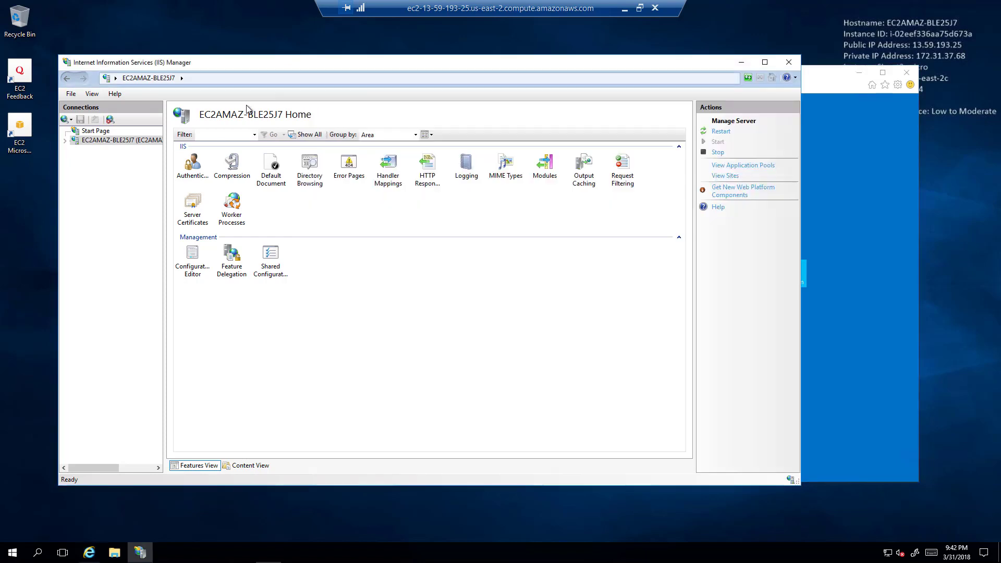
Maximize IIS Manager, open the home page of Default Web Site under Sites, and fit the Connections pane to its entries.
click(249, 104)
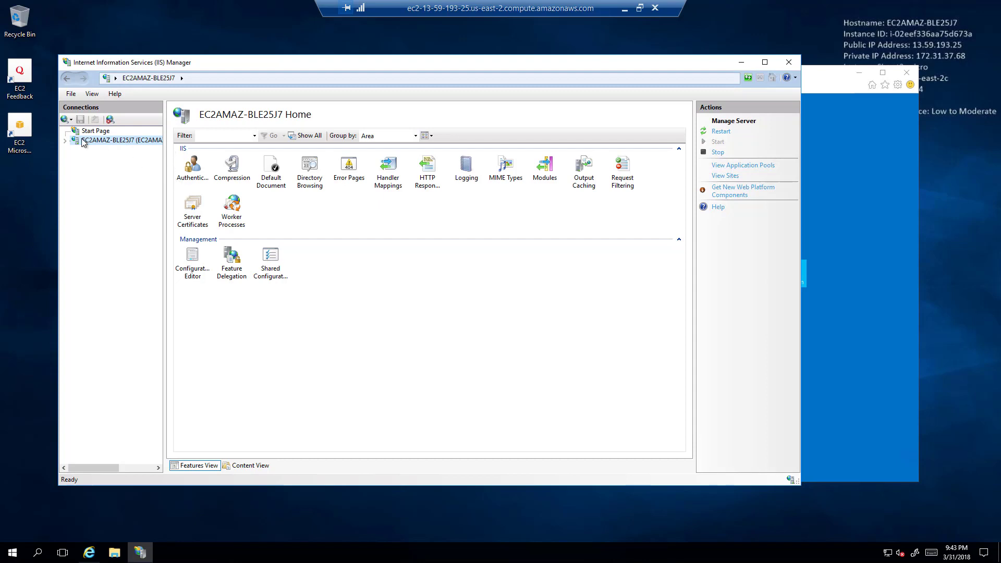
double_click(221, 64)
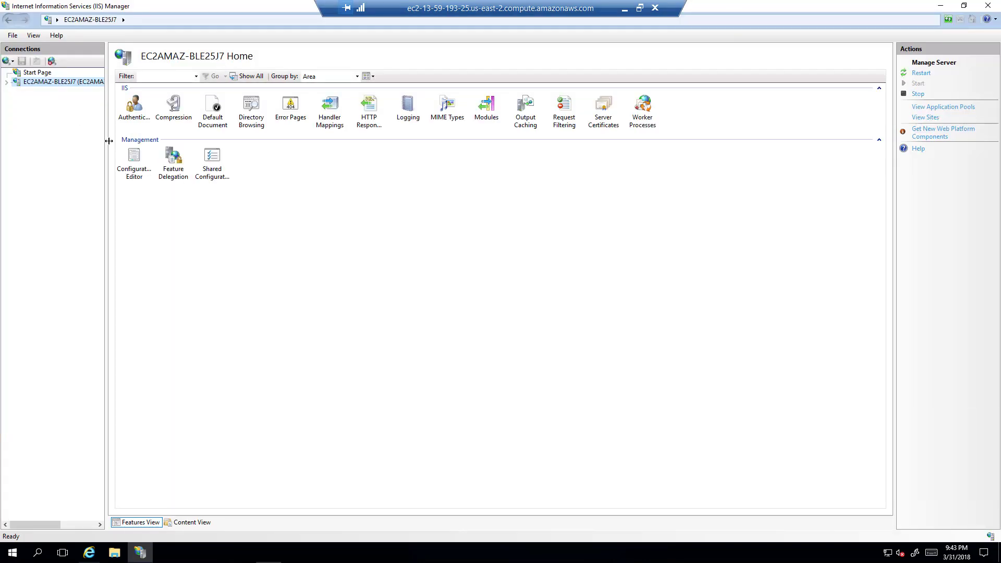
drag(106, 142, 256, 141)
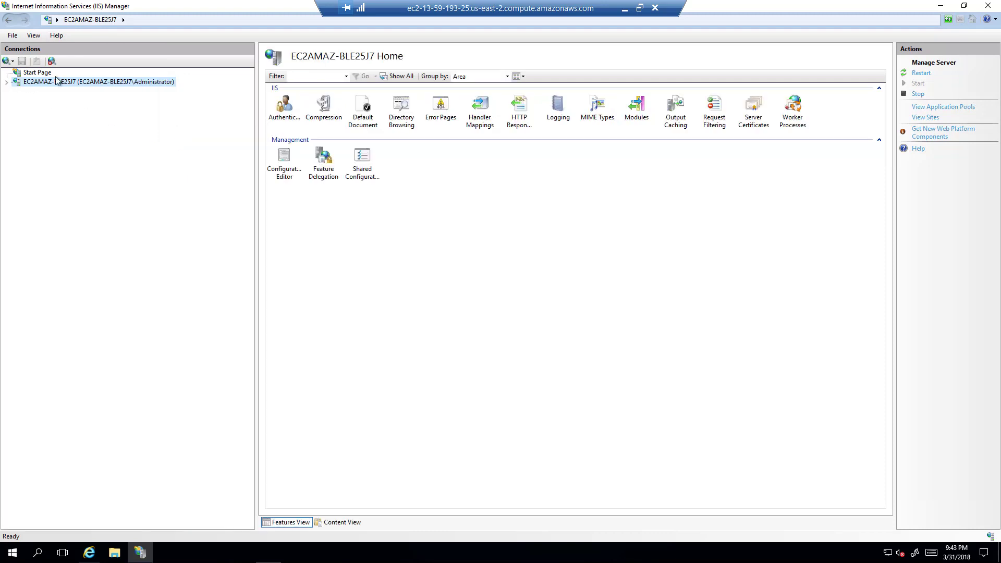
click(6, 82)
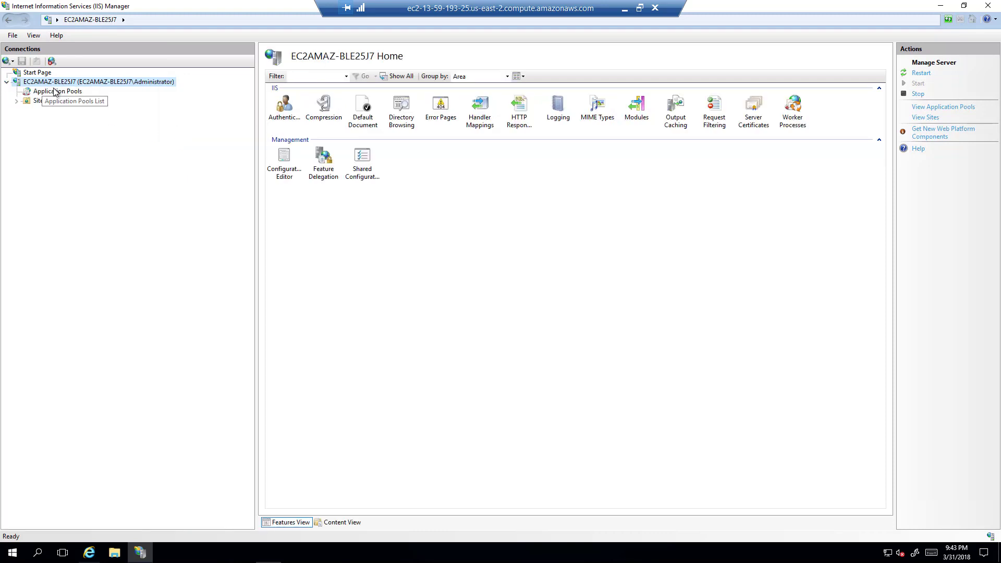
click(16, 101)
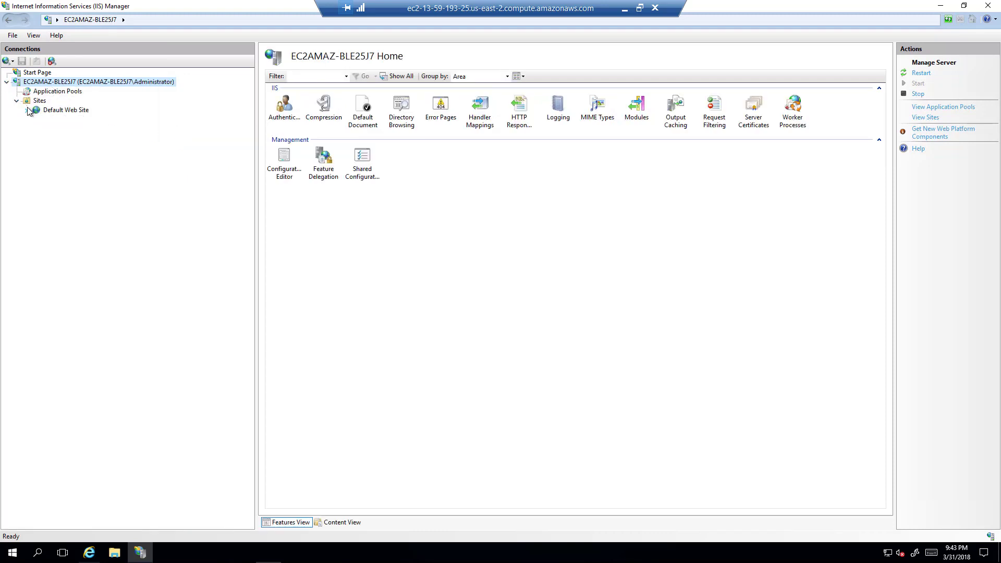
click(68, 110)
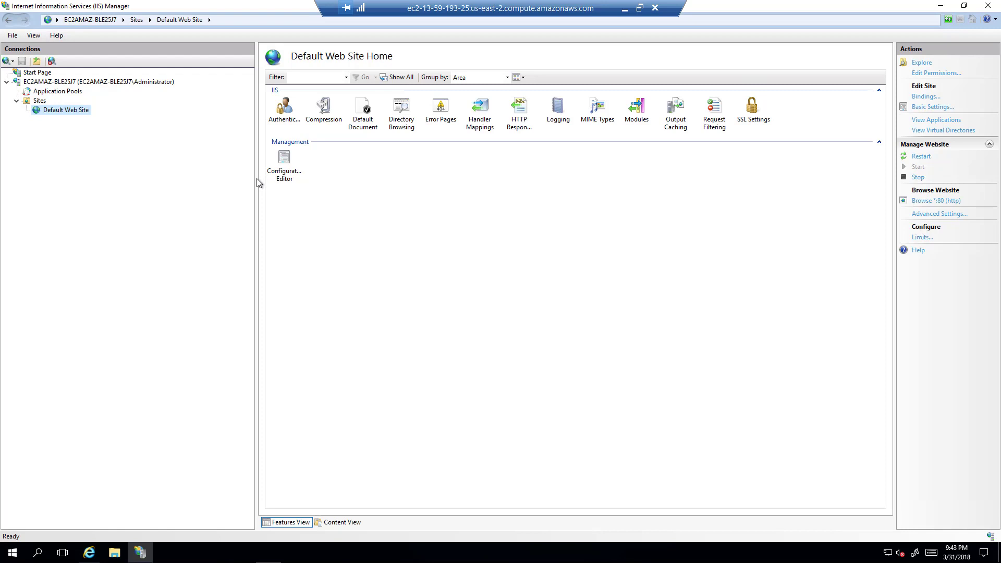
drag(258, 182, 182, 174)
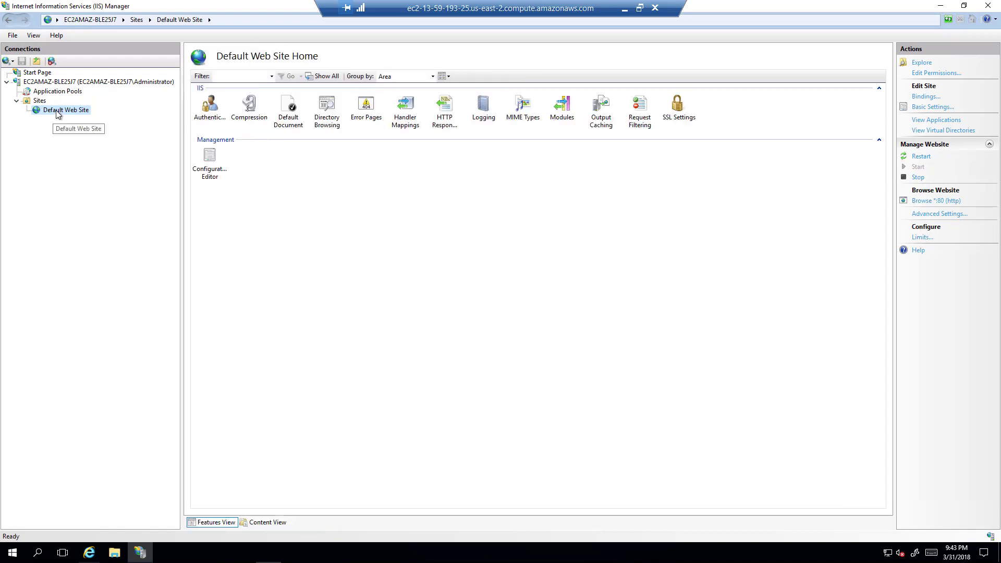
Examine the bindings in the advanced settings of Default Web Site and close the dialog without changes.
right_click(58, 115)
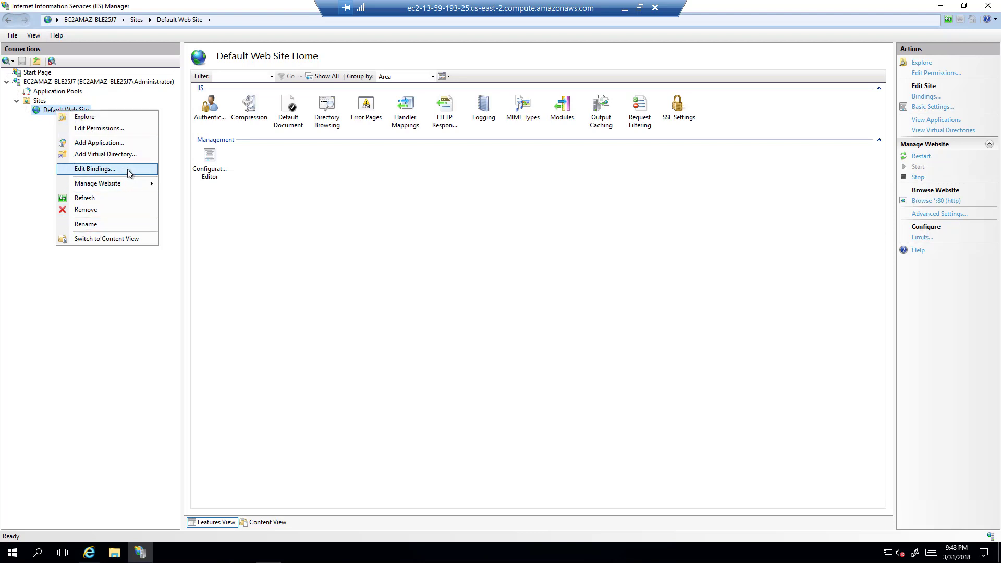
mouse_move(127, 188)
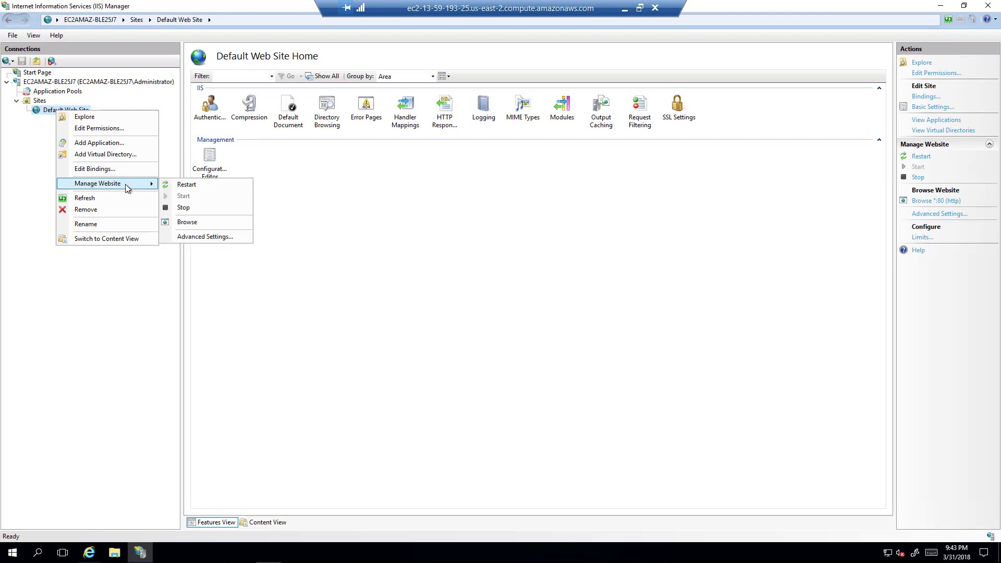
click(201, 236)
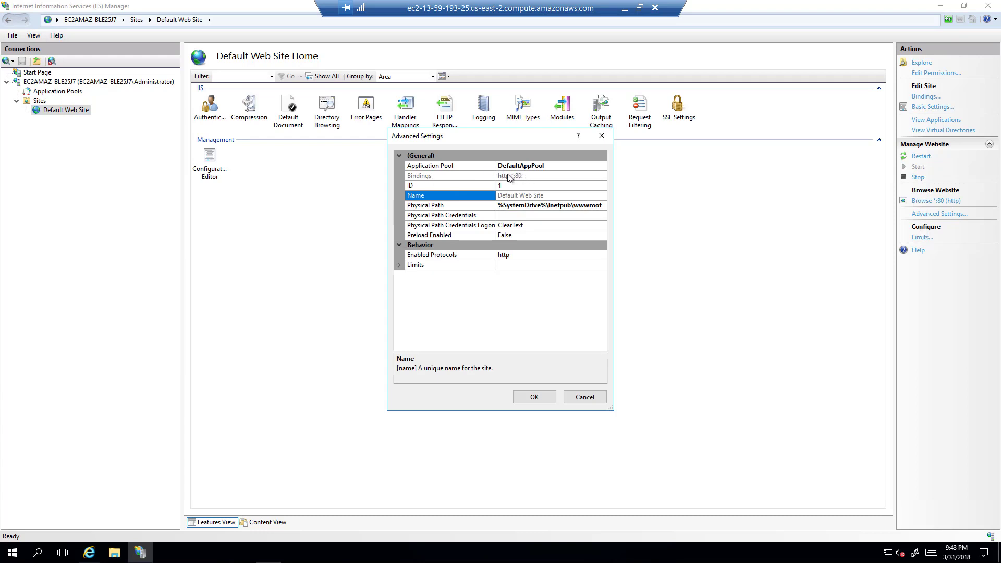
click(514, 177)
drag(524, 175, 498, 176)
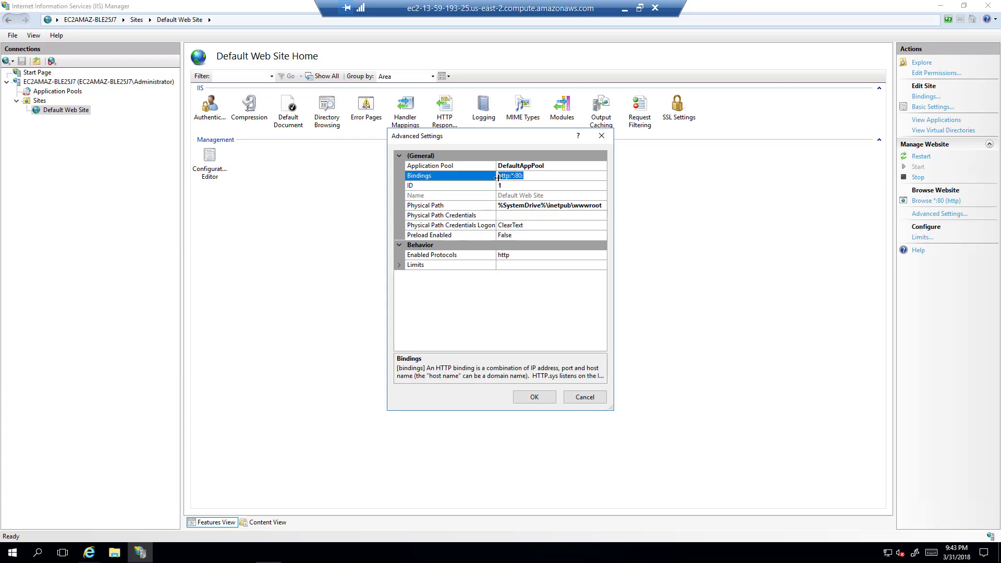
click(594, 401)
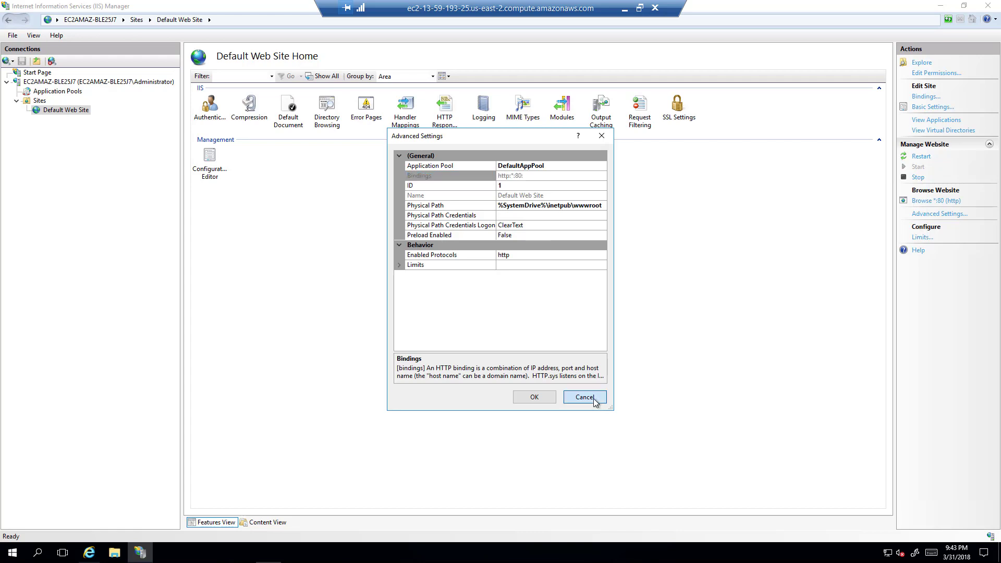
Add an http binding on port 8080 for all unassigned IP addresses to Default Web Site.
right_click(56, 111)
click(80, 173)
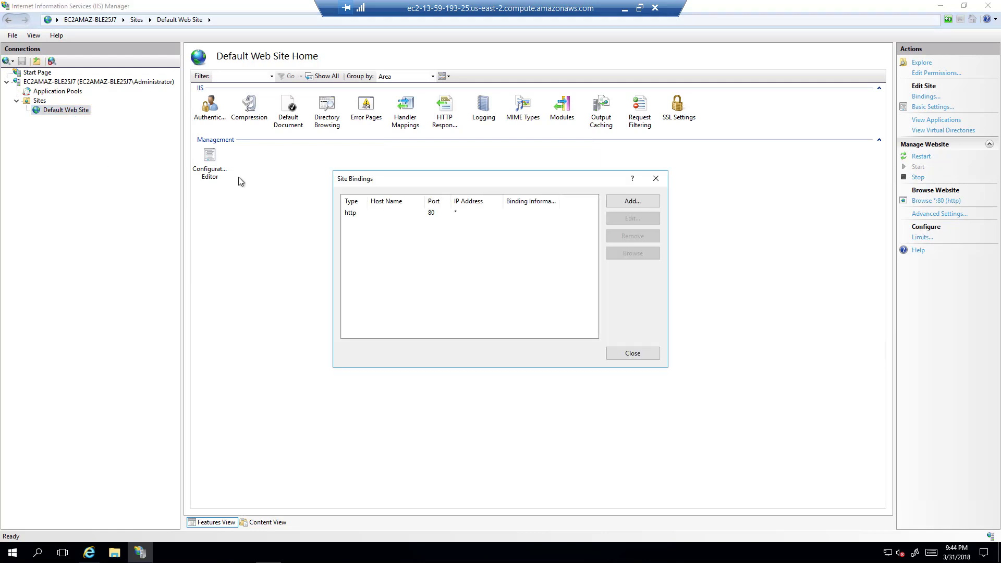
click(631, 201)
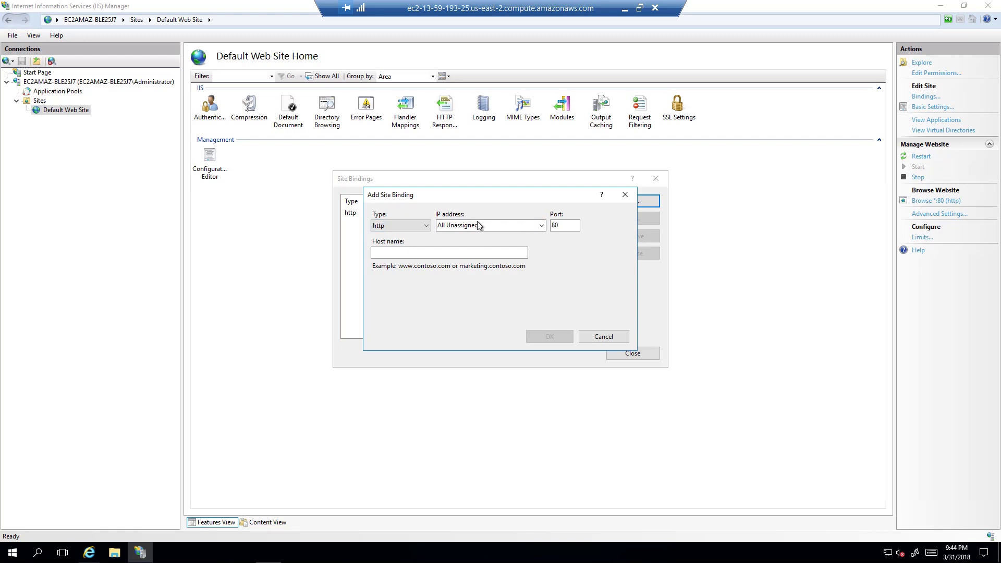
click(571, 223)
text(8)
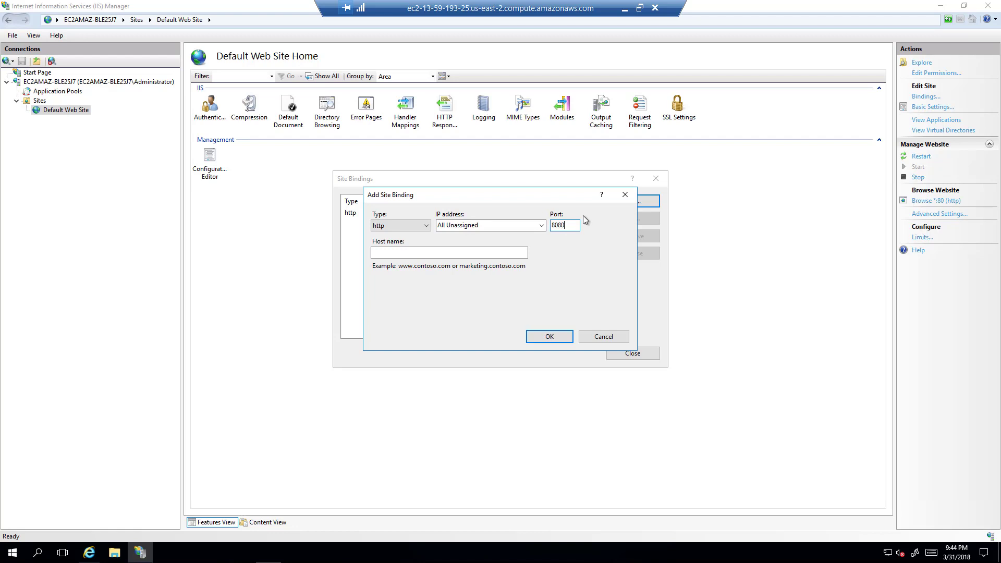
text(0)
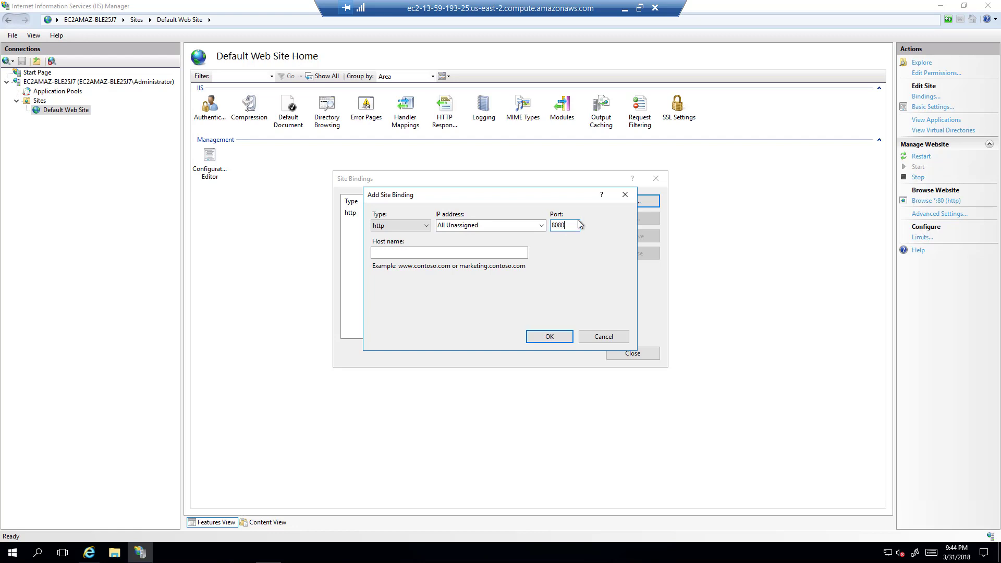
click(549, 337)
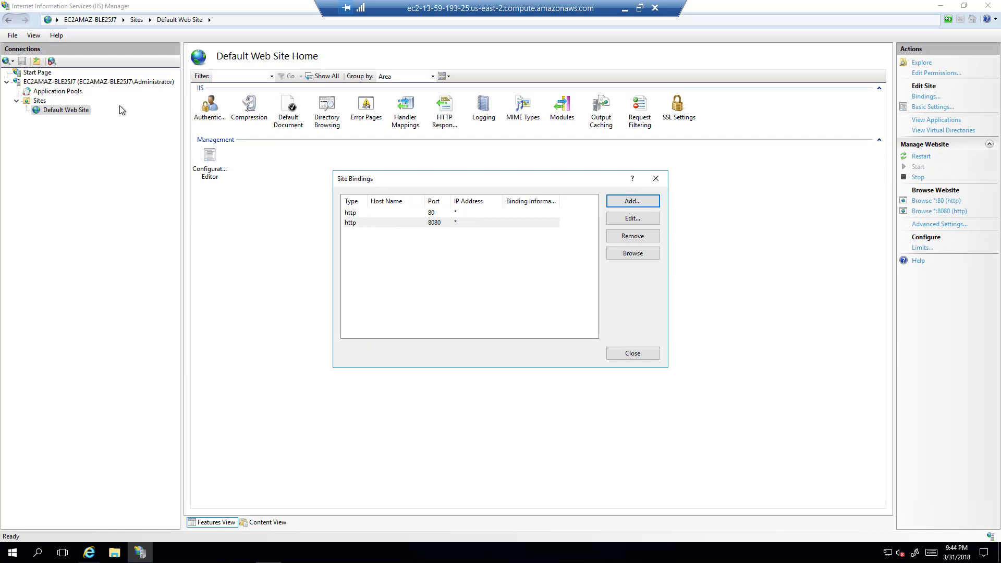
Remove the port 80 http binding from Default Web Site and close the site bindings.
click(441, 214)
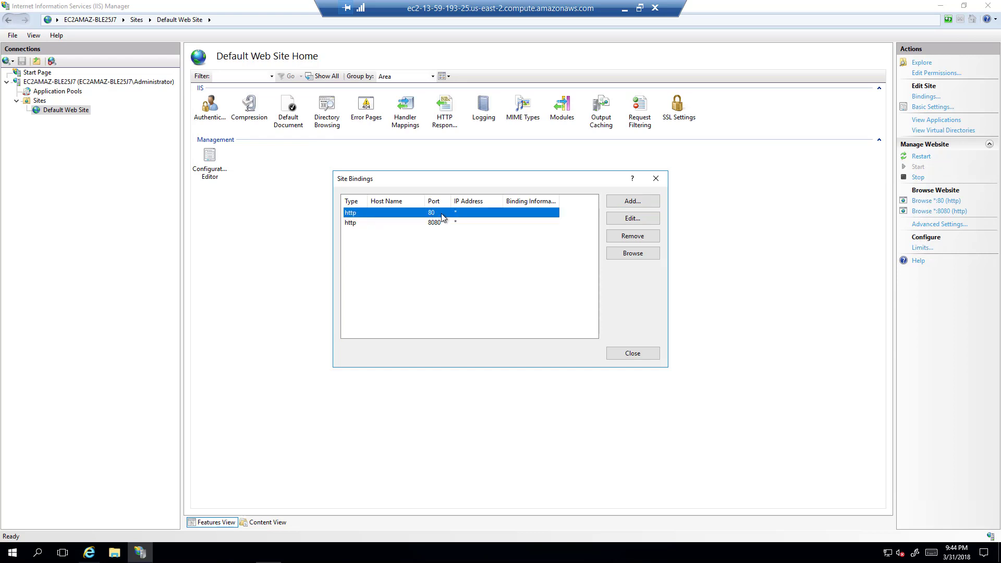
click(639, 234)
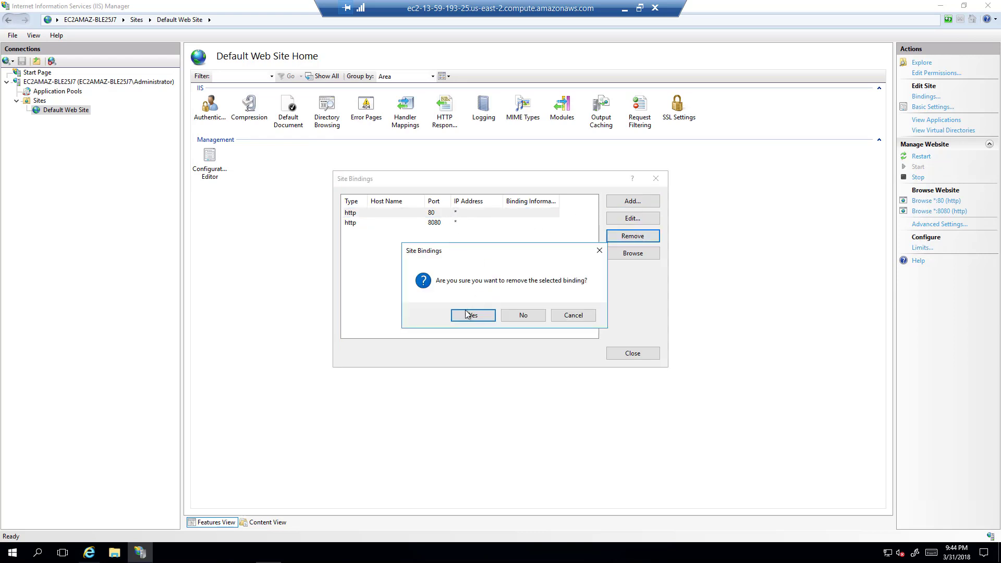
click(467, 315)
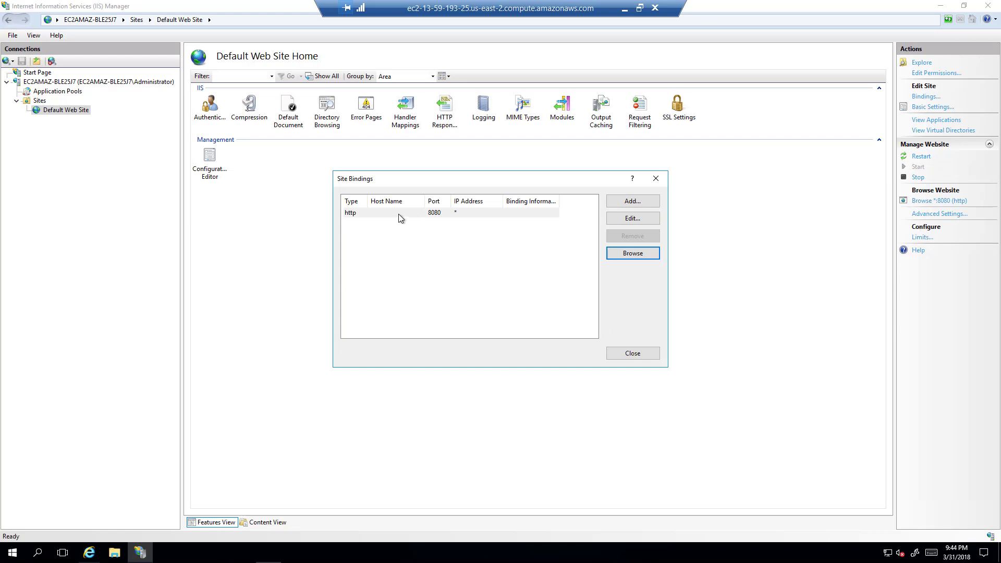
click(632, 355)
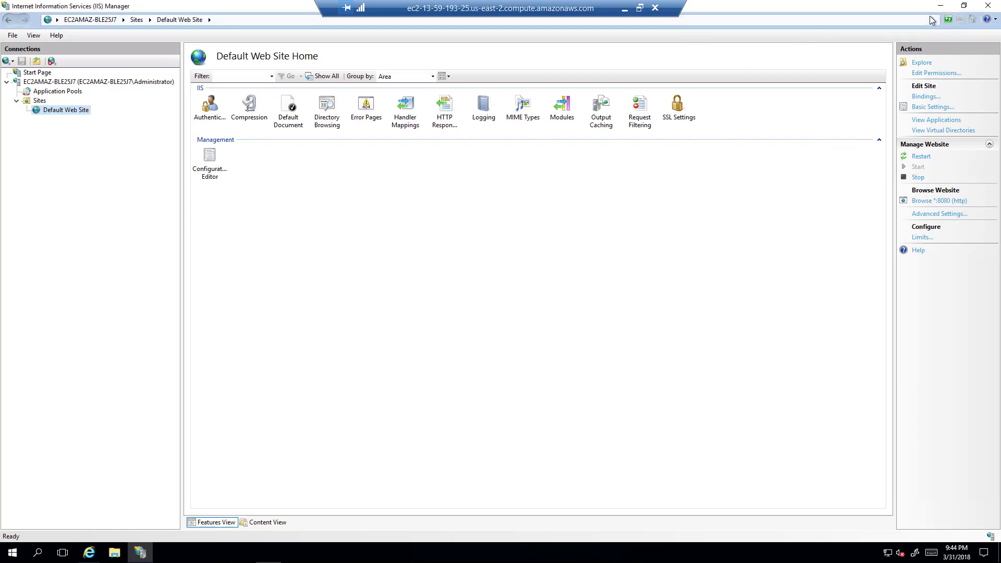
click(965, 5)
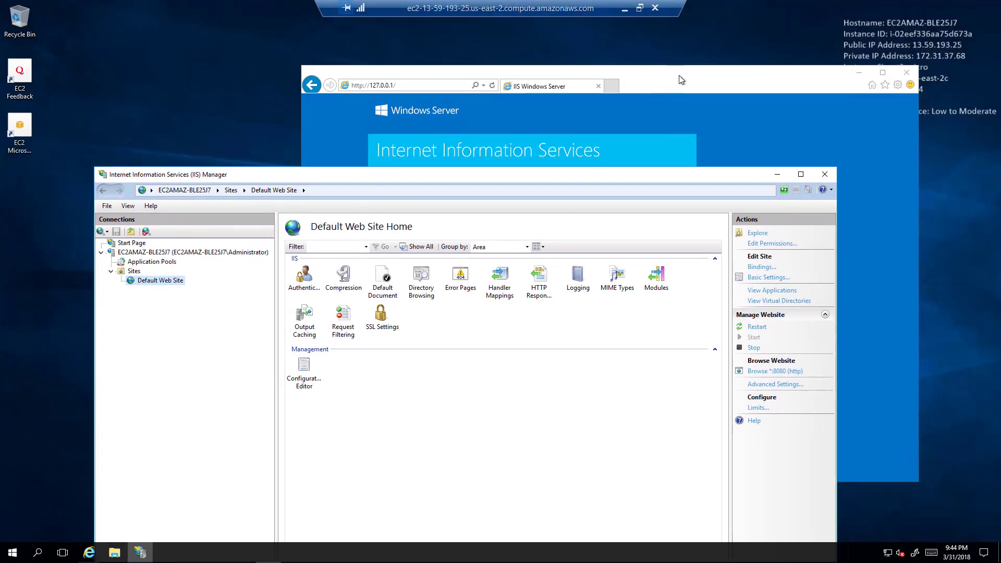
click(681, 79)
click(436, 87)
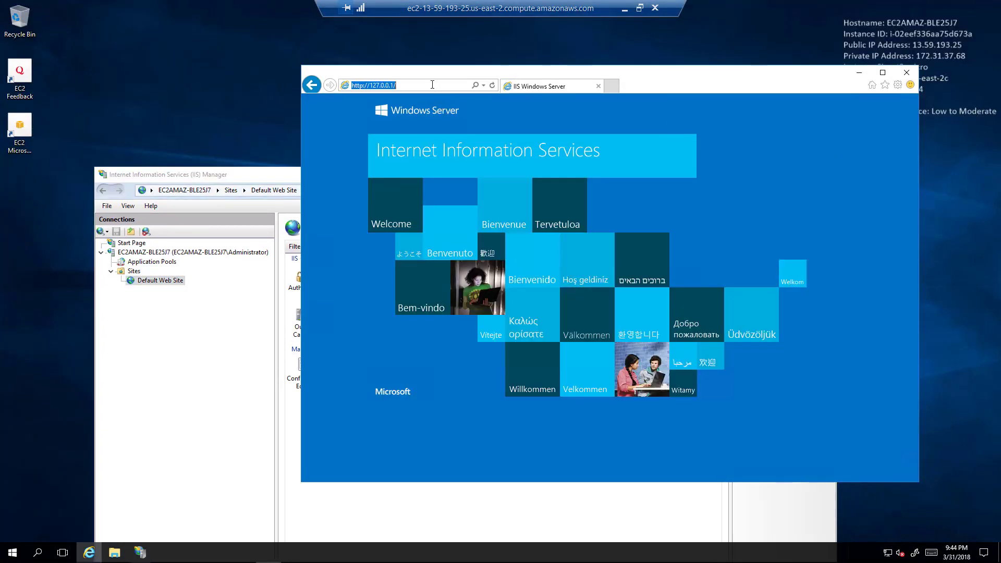
key(Return)
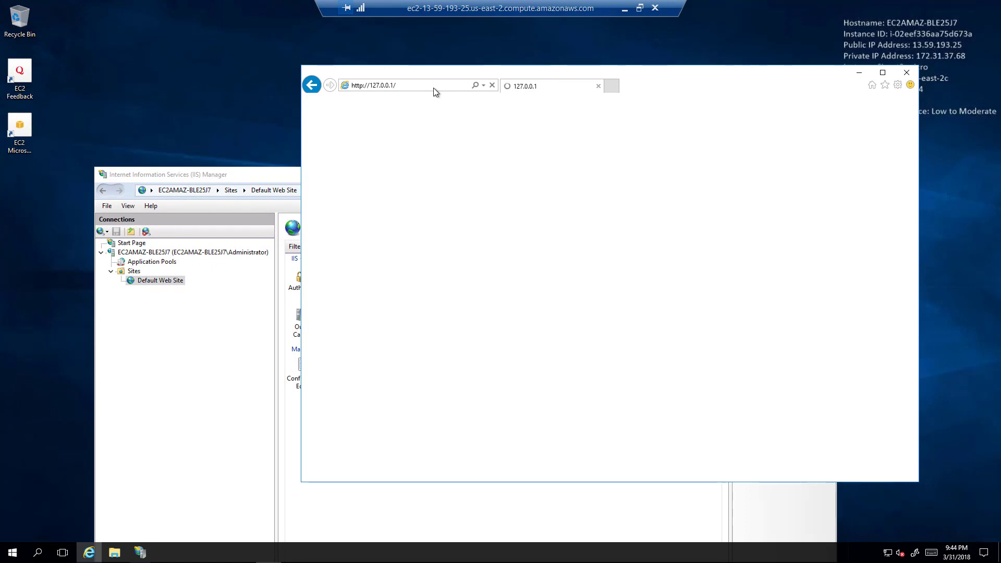
drag(464, 72, 379, 73)
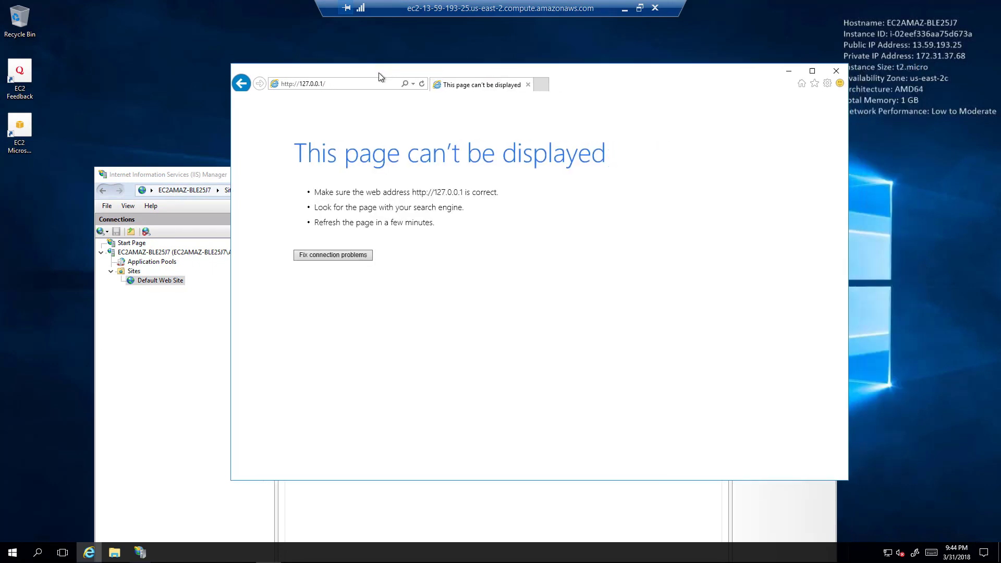
click(335, 86)
click(335, 86)
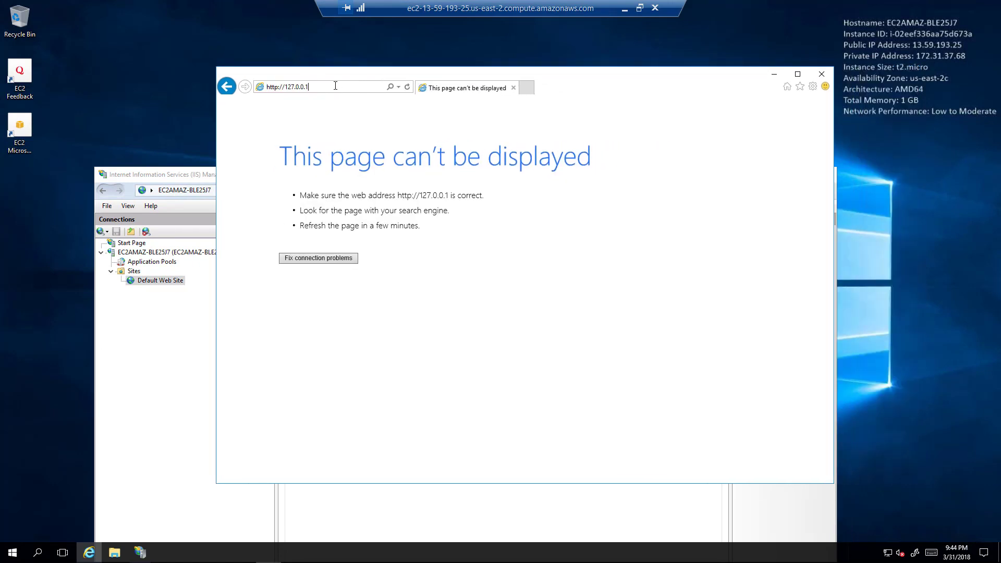
text(:)
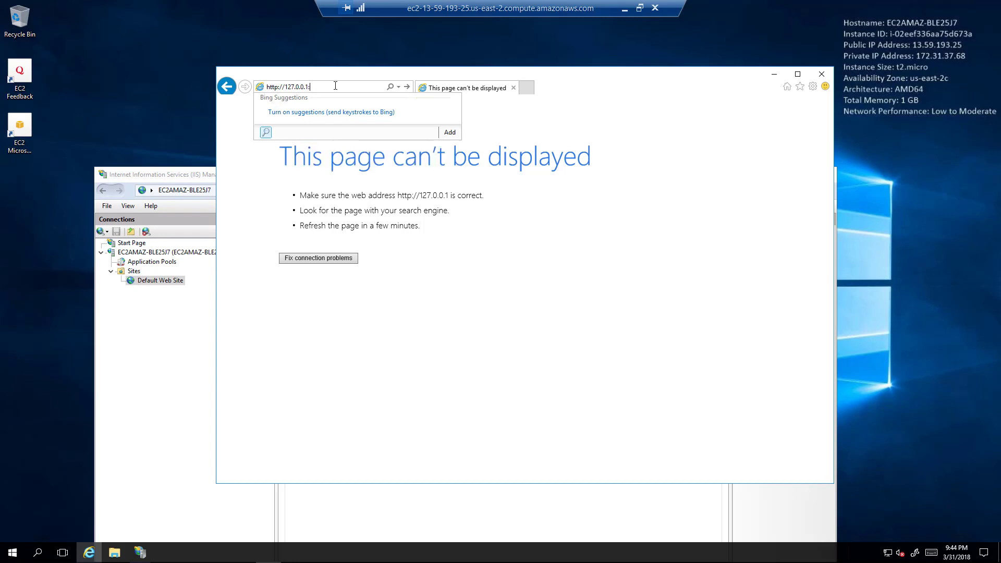
text(8080)
key(Return)
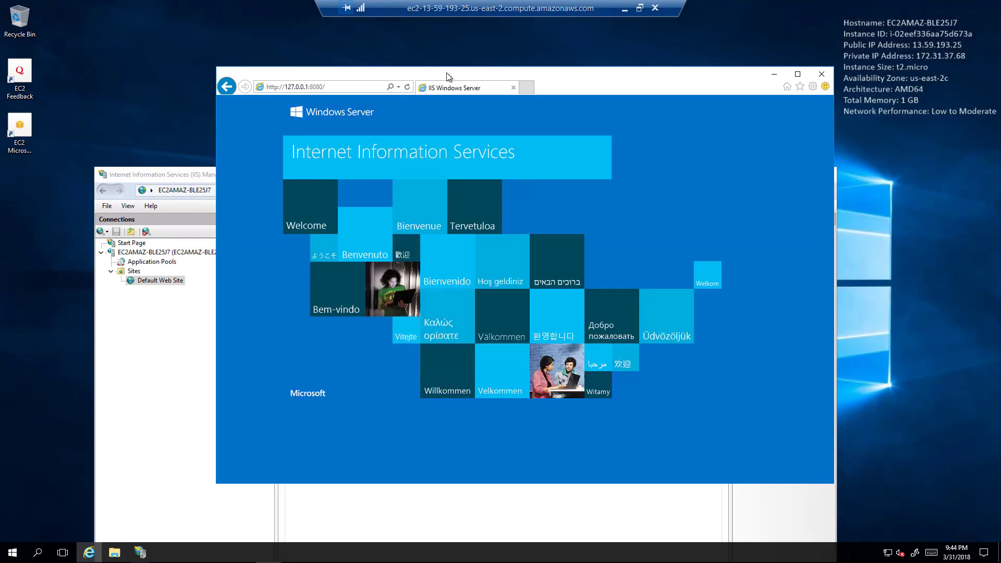
Move the Internet Explorer window aside and bring IIS Manager to the front, overlapping it.
drag(448, 77, 599, 72)
drag(308, 168, 272, 63)
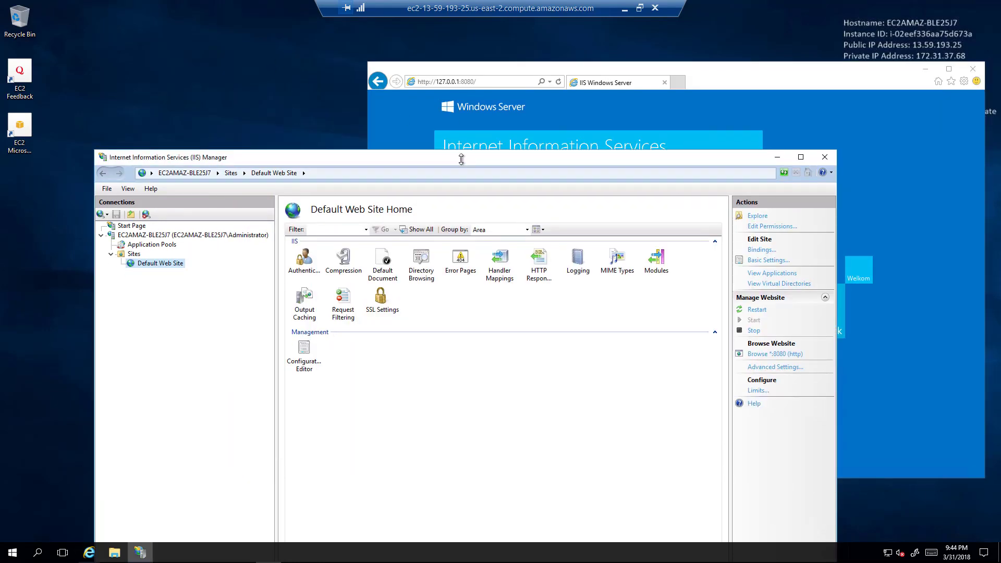
click(454, 167)
drag(480, 73, 443, 61)
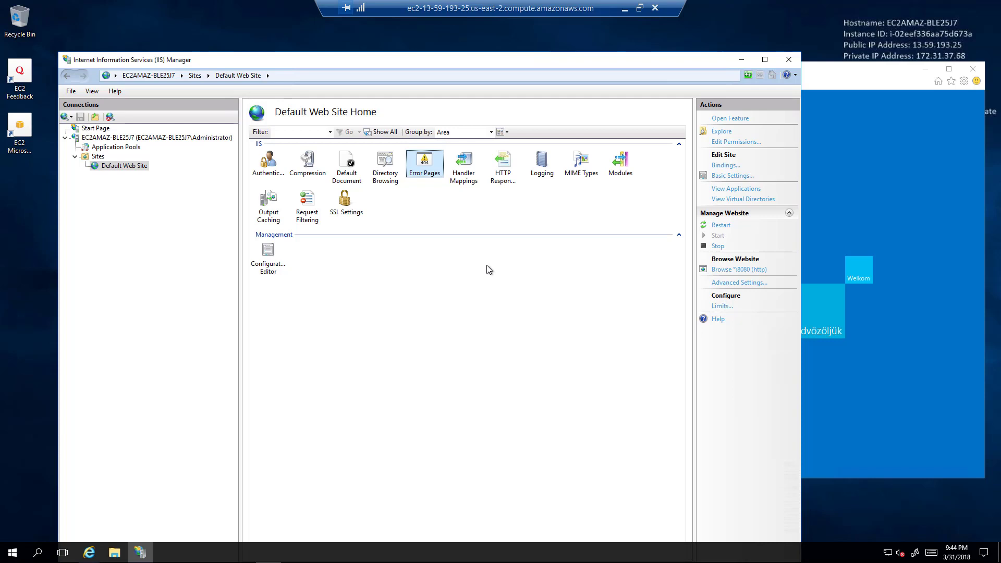
Minimize the remote session and show the inbound rules of the Windows Server 2016 instance's security group launch-wizard-6 in the maximized EC2 console.
click(625, 10)
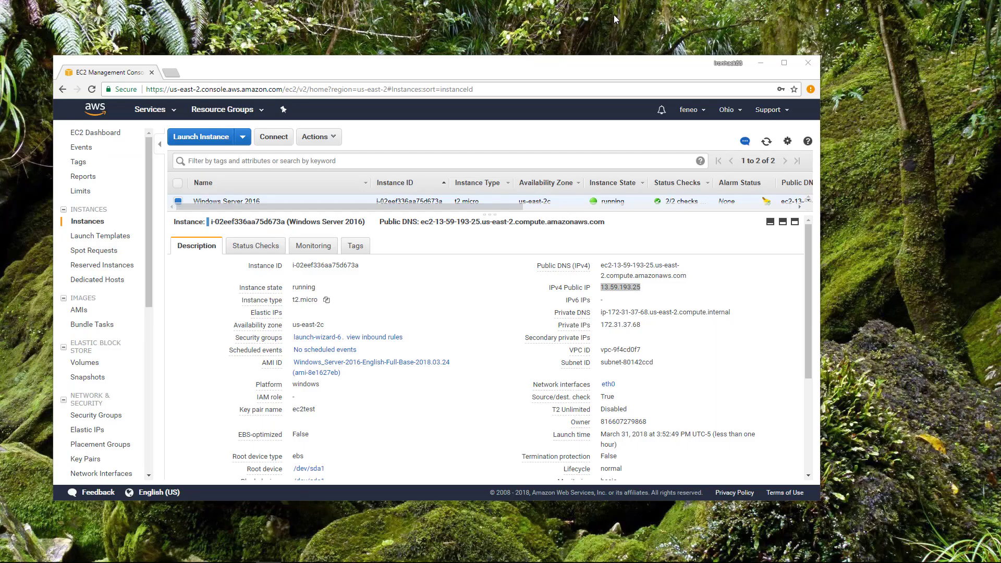
double_click(352, 67)
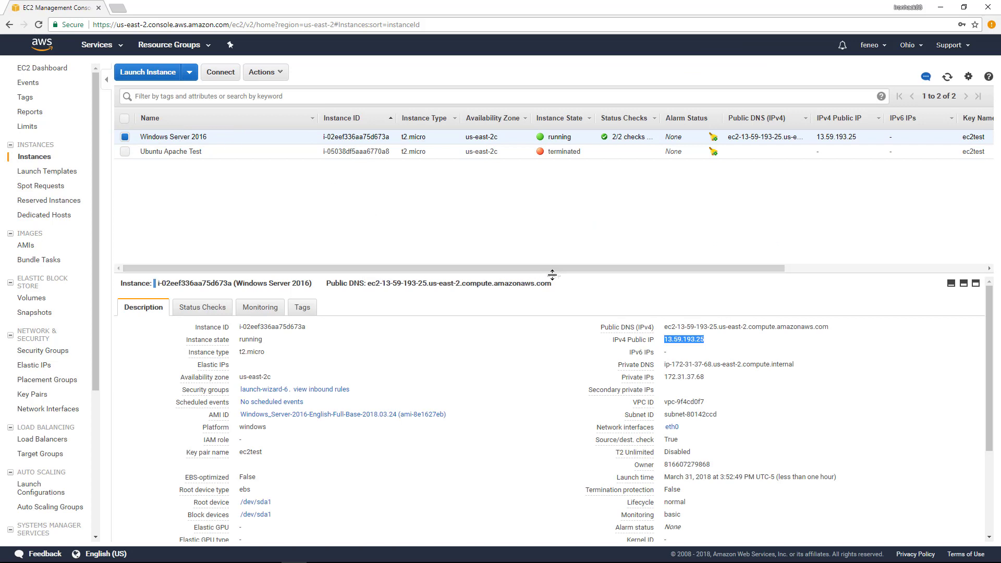
drag(553, 275, 552, 230)
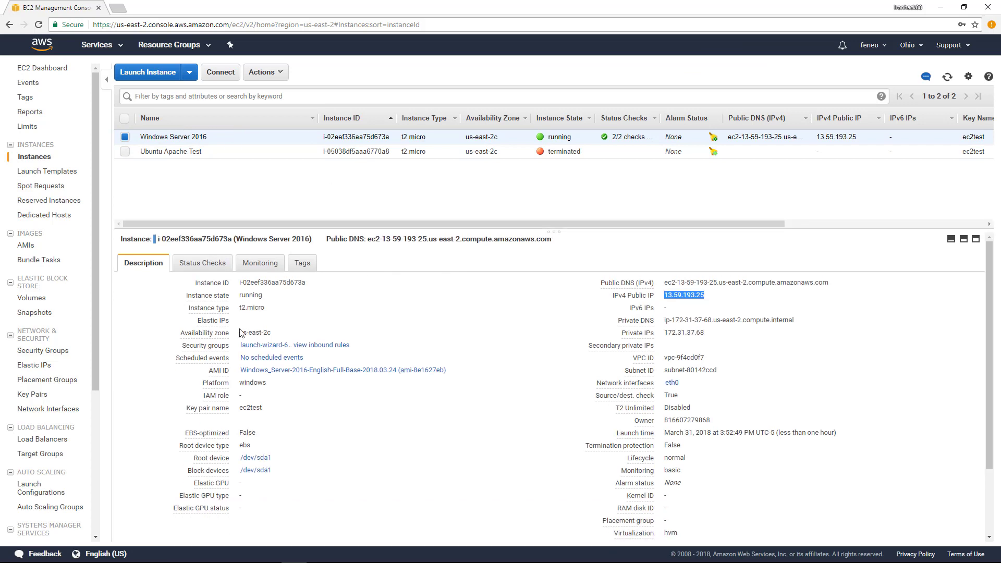
click(277, 349)
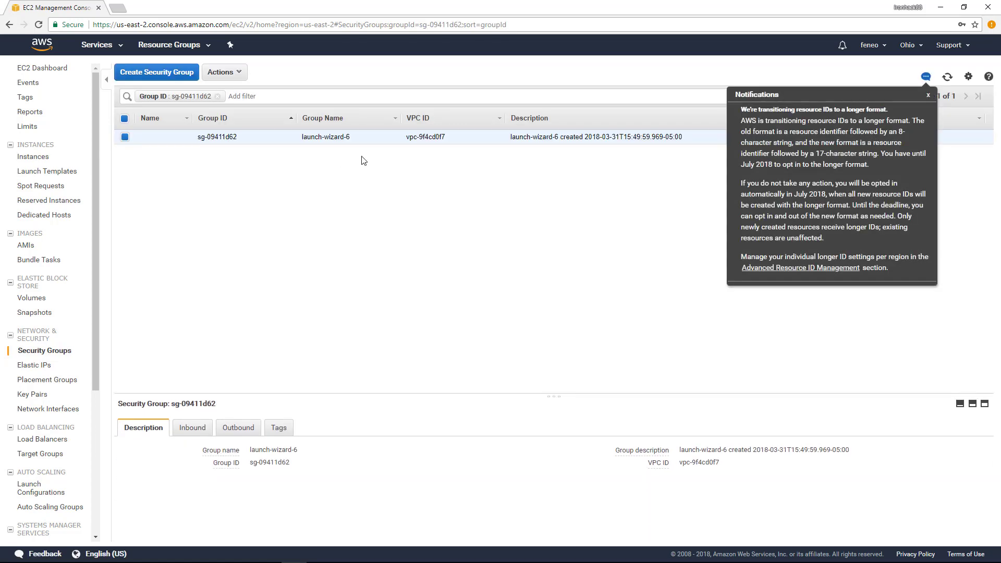
click(928, 96)
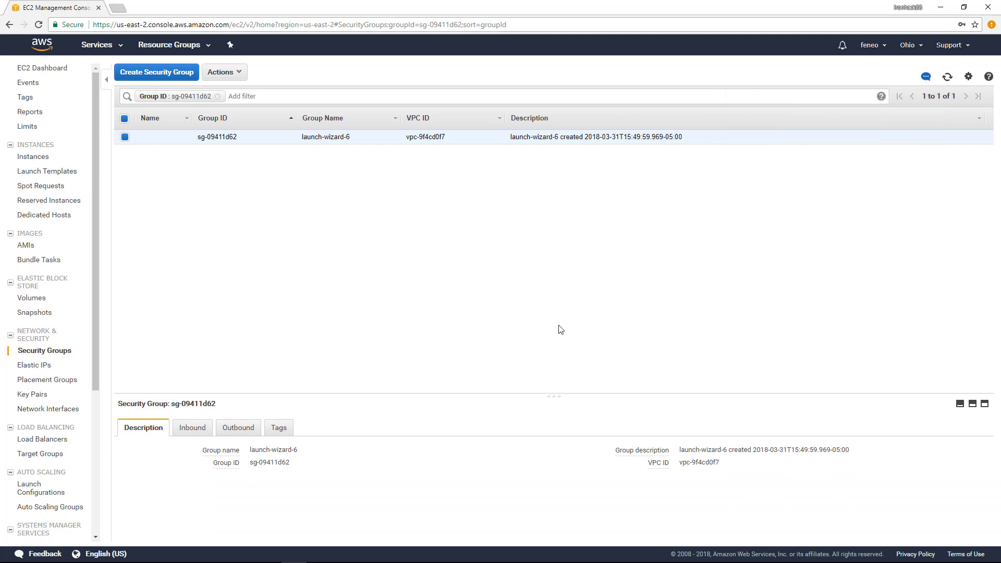
drag(561, 394, 530, 234)
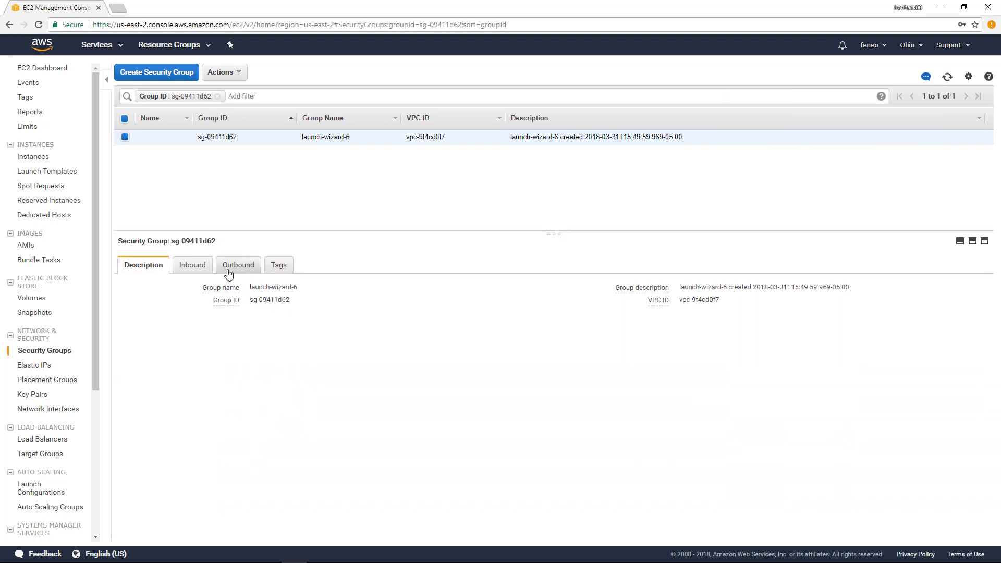
click(193, 268)
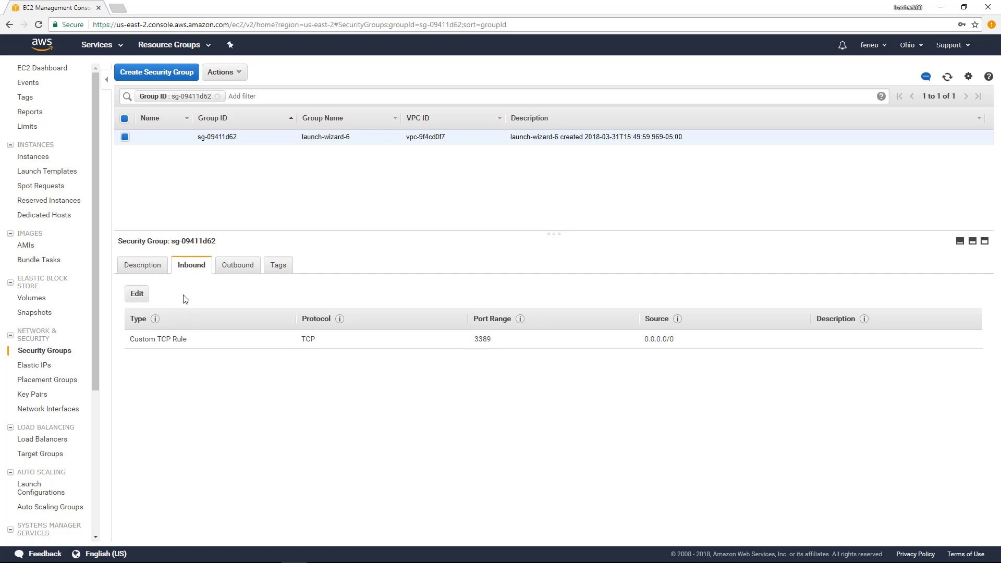
Add a new inbound rule of type HTTP to the launch-wizard-6 security group and check its port range.
click(136, 296)
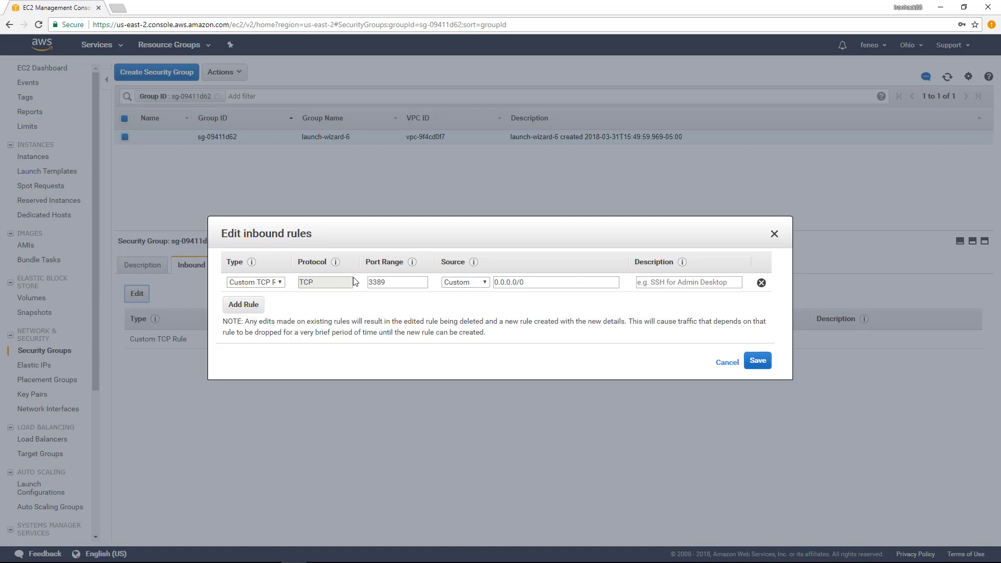
click(241, 305)
click(258, 302)
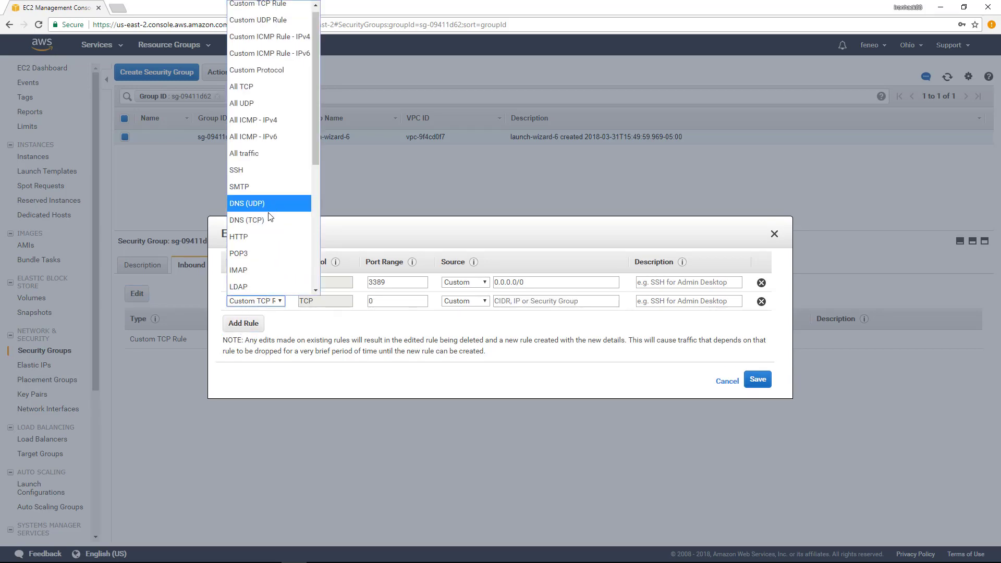
click(261, 235)
double_click(377, 304)
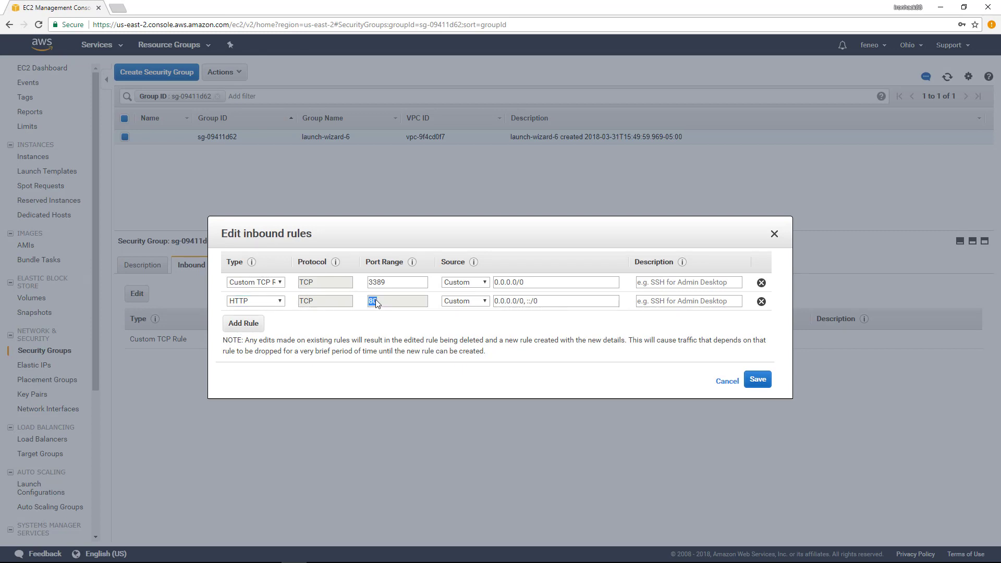
Change the new rule to a custom TCP rule for port 8080, describe it as "IIS TCP port 8080", and save the inbound rules.
click(264, 303)
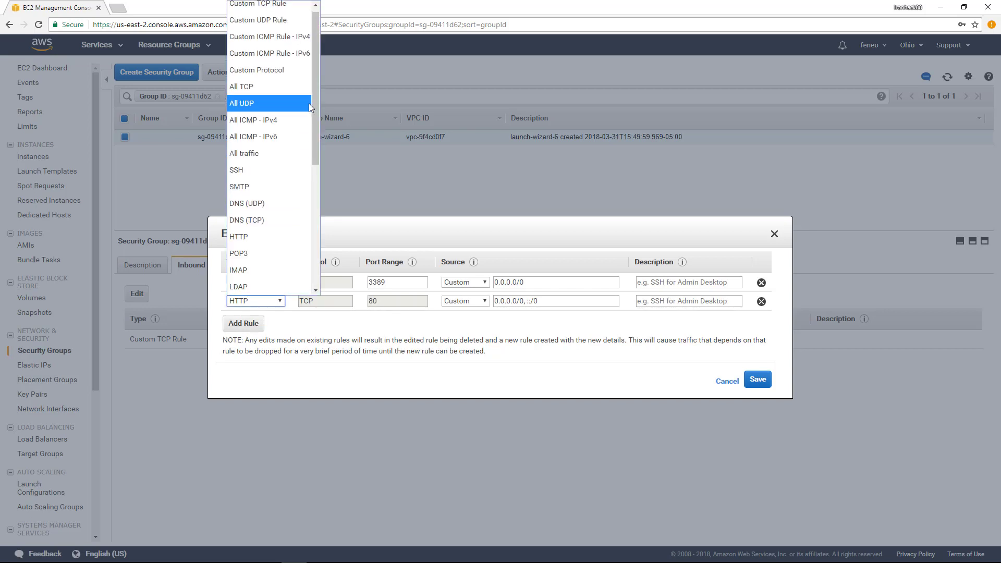
scroll(314, 108, down, 1)
drag(317, 121, 318, 91)
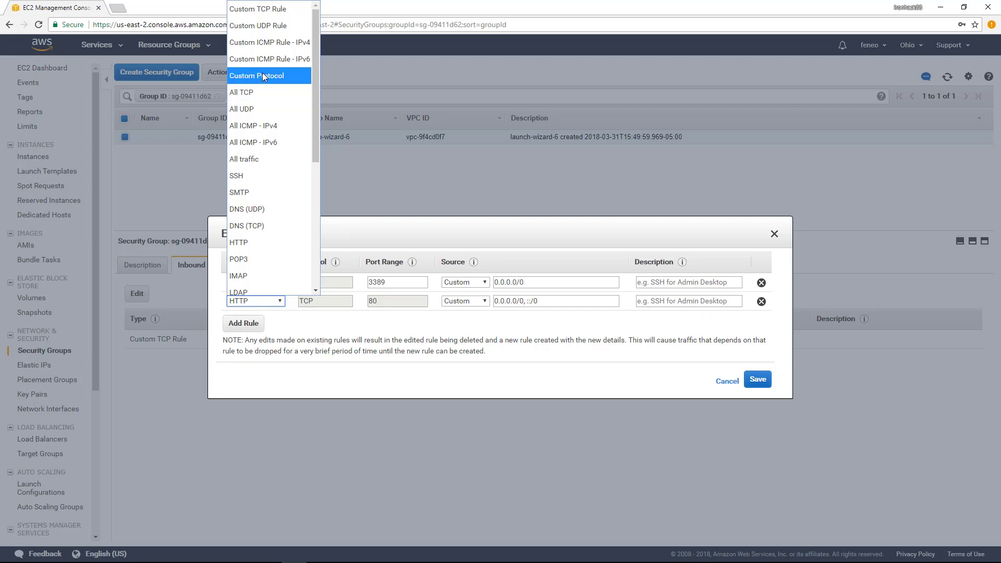
click(265, 10)
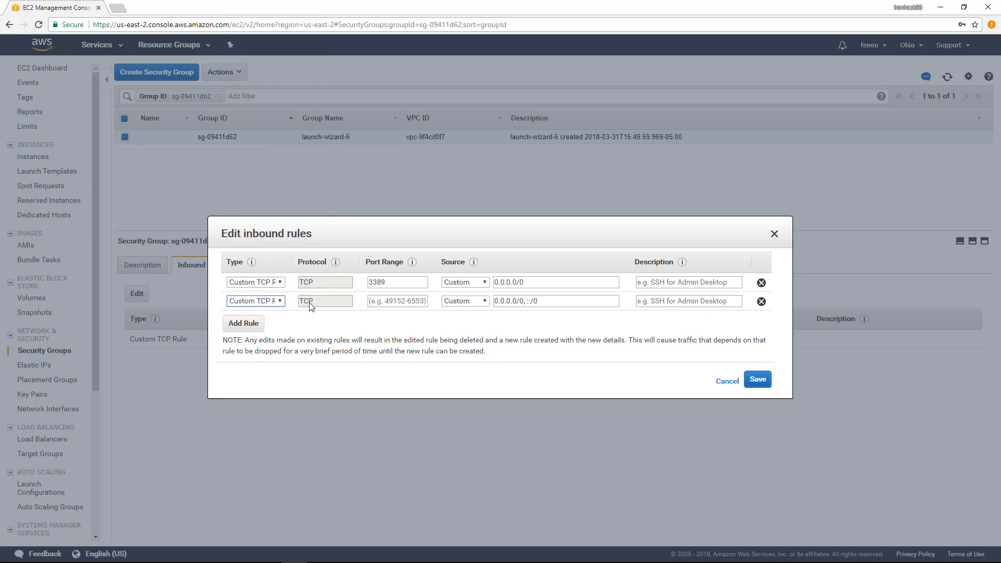
click(383, 299)
text(8080)
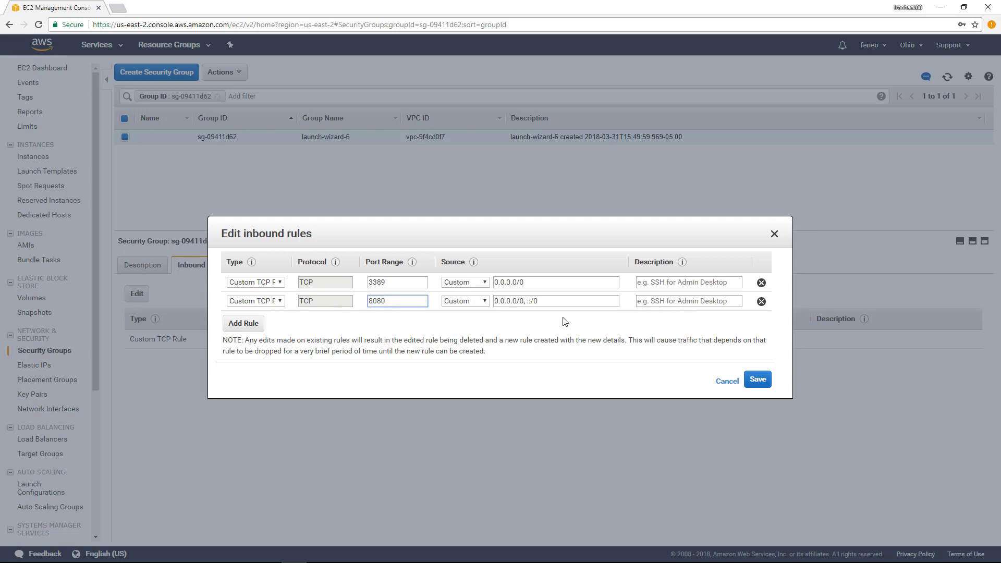
click(674, 302)
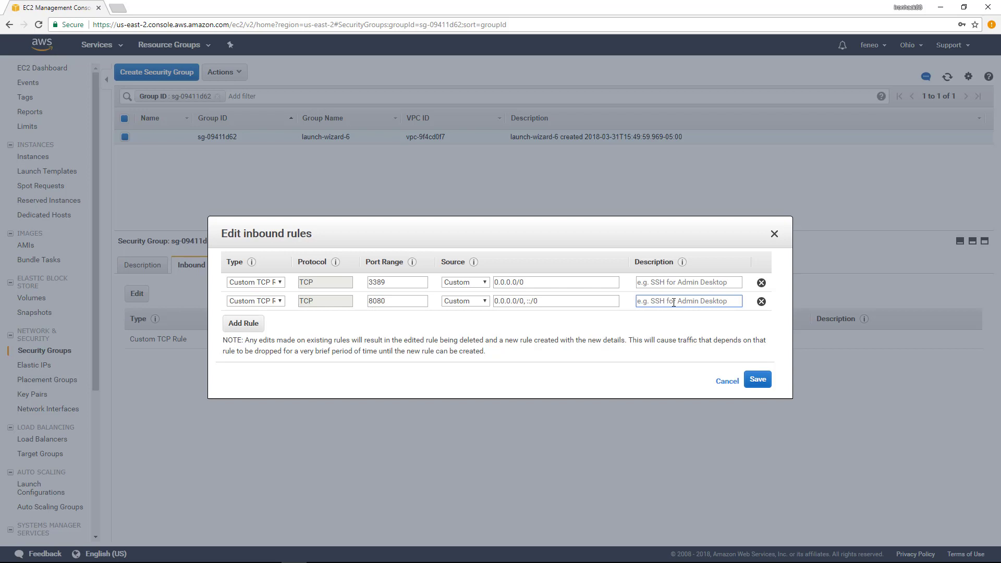
text(IIS TCP port 8080)
click(759, 379)
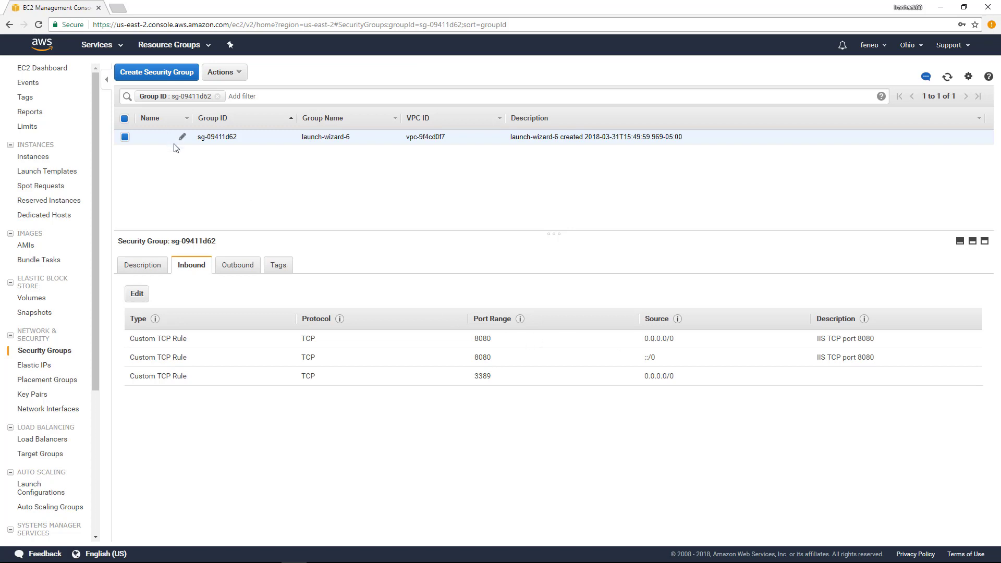
Open a new browser tab and copy the IPv4 public IP of the Windows Server 2016 instance from its description.
click(118, 7)
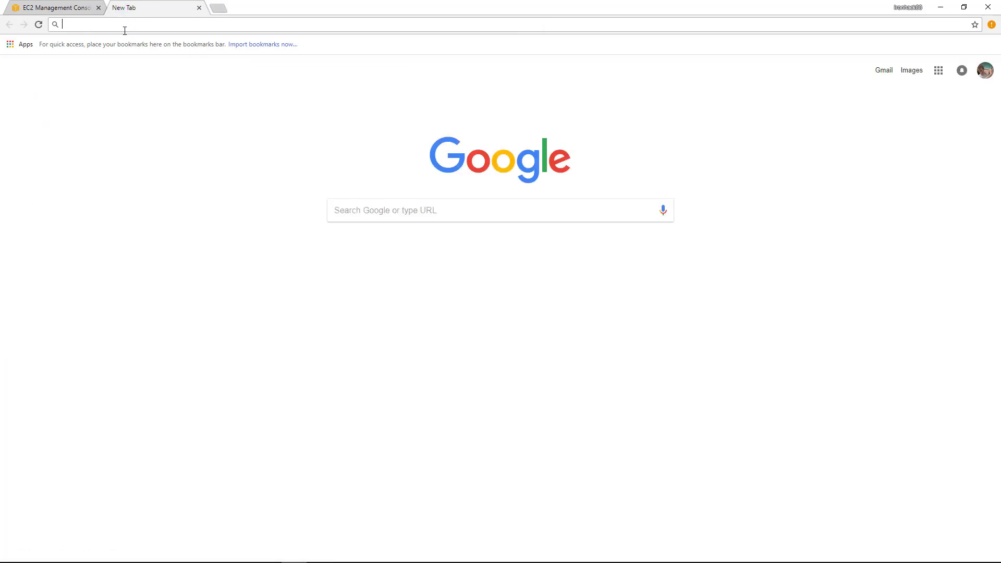
click(75, 7)
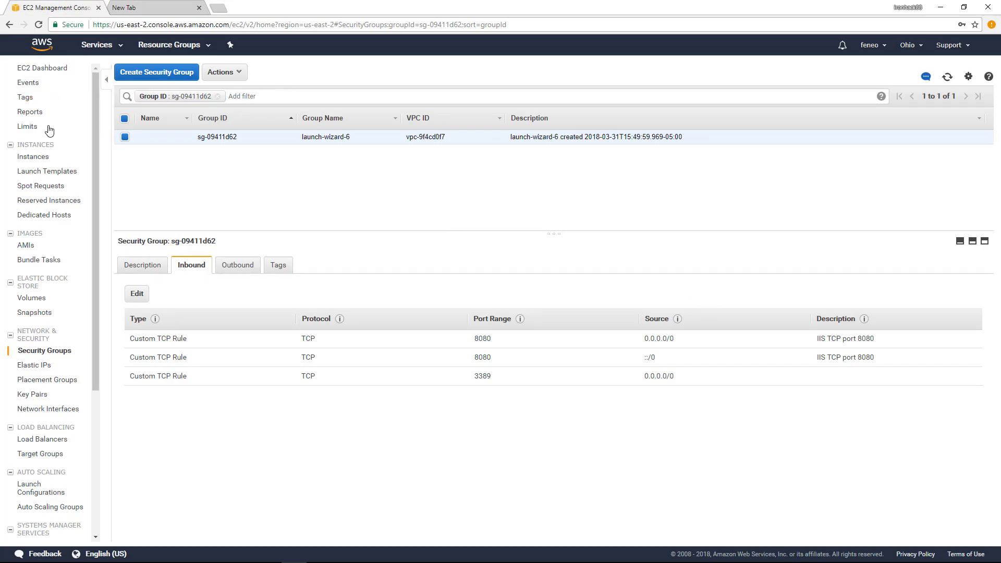
click(36, 156)
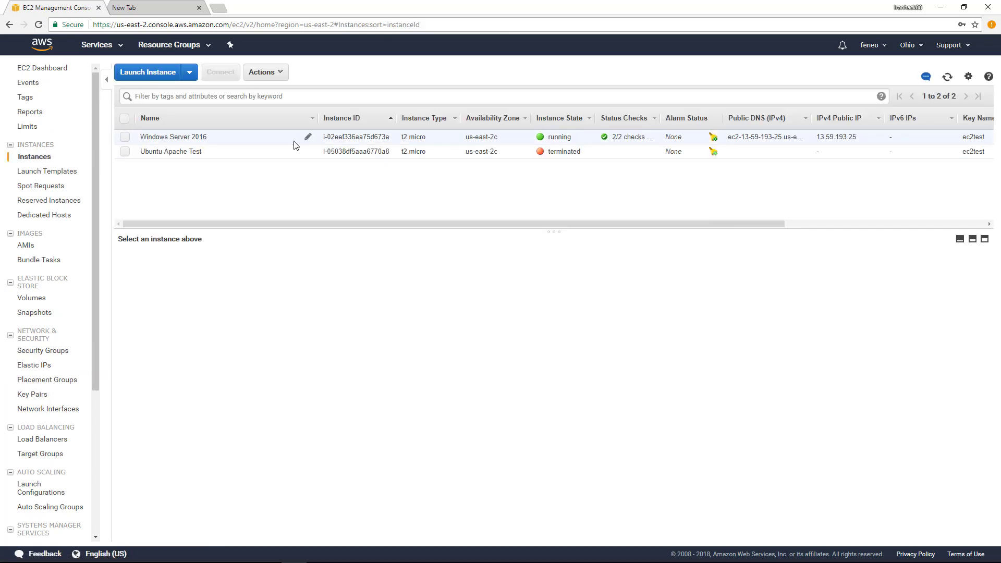
click(294, 144)
drag(712, 296, 675, 295)
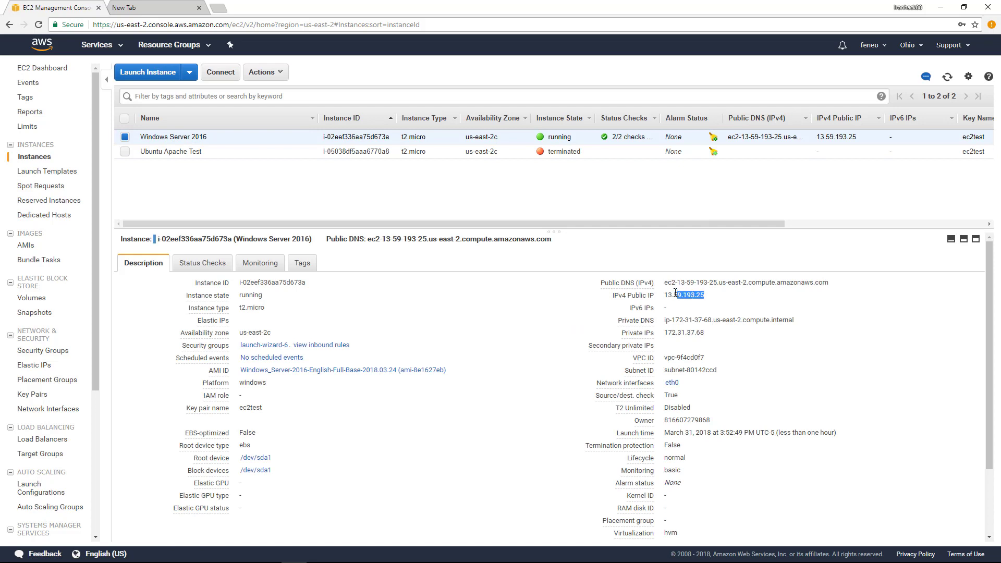
right_click(666, 293)
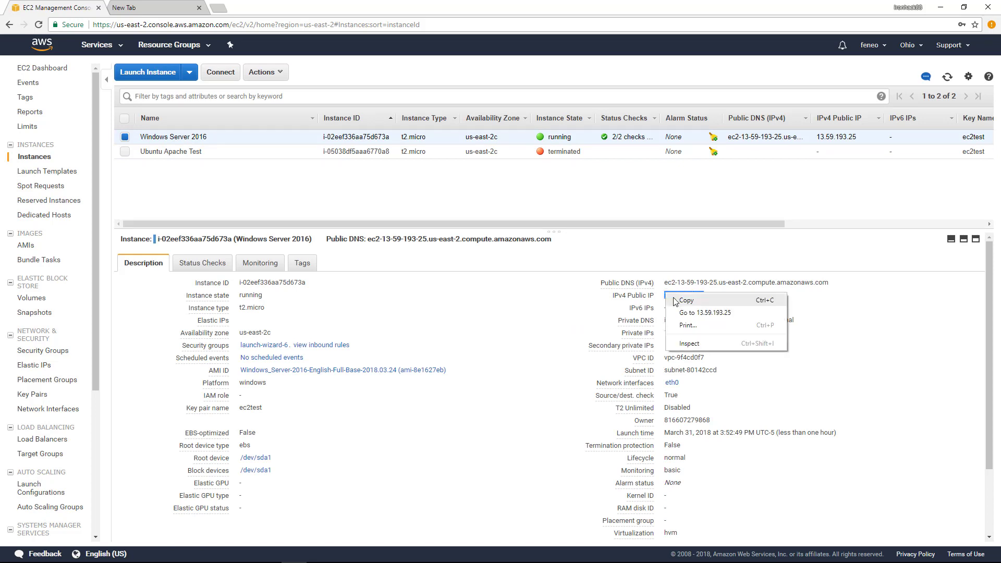
click(676, 302)
Load the copied public IP in the new browser tab without a port number.
click(163, 10)
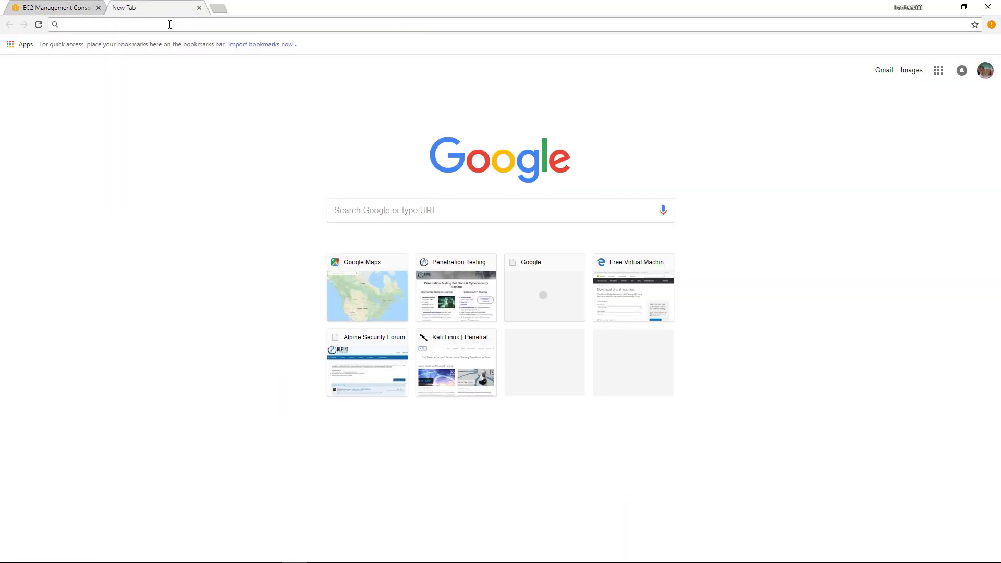
key(ctrl+v)
key(Return)
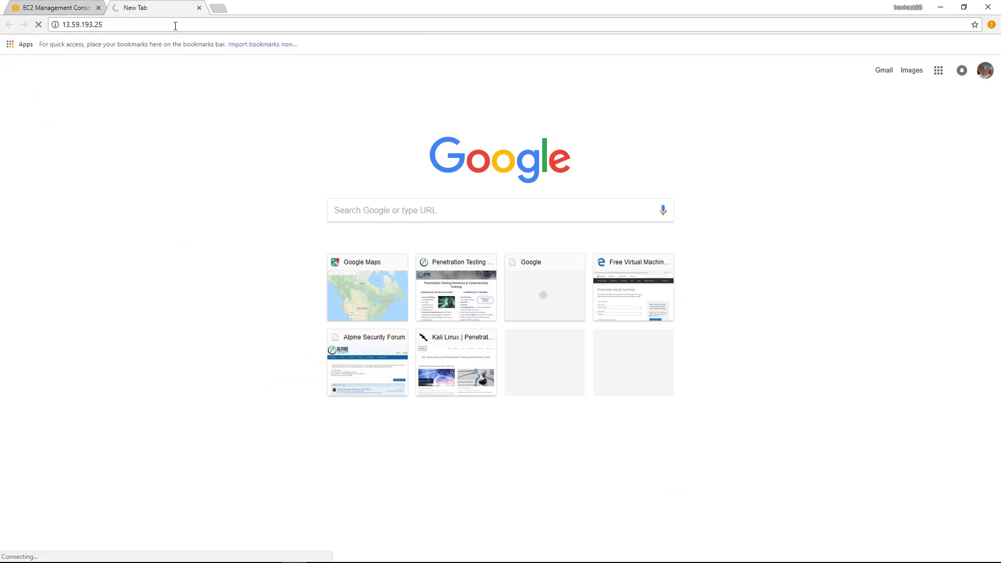
Check the inbound rules of the launch-wizard-6 security group and try loading the instance's public IP with port 8080 in the other browser tab.
click(61, 11)
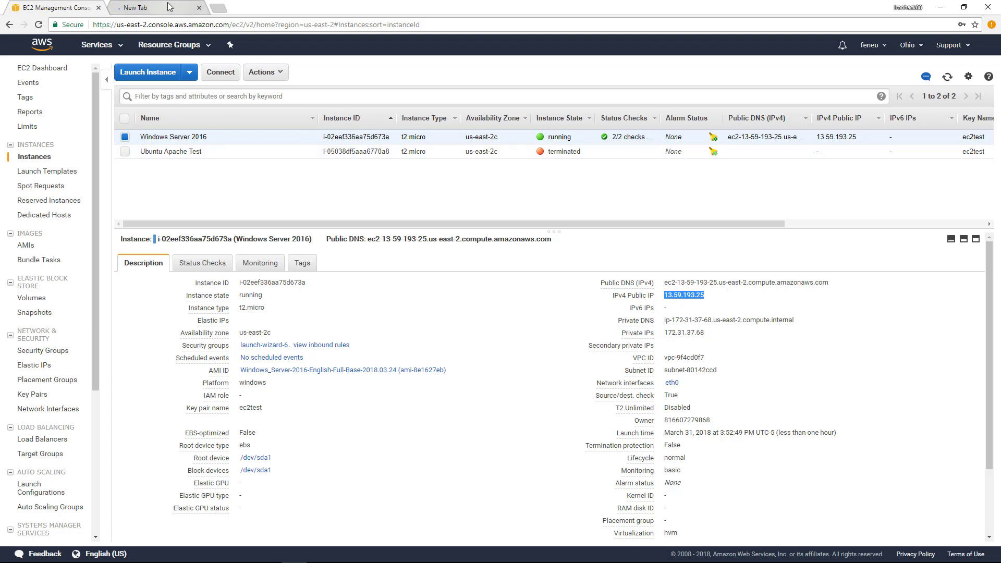
click(265, 345)
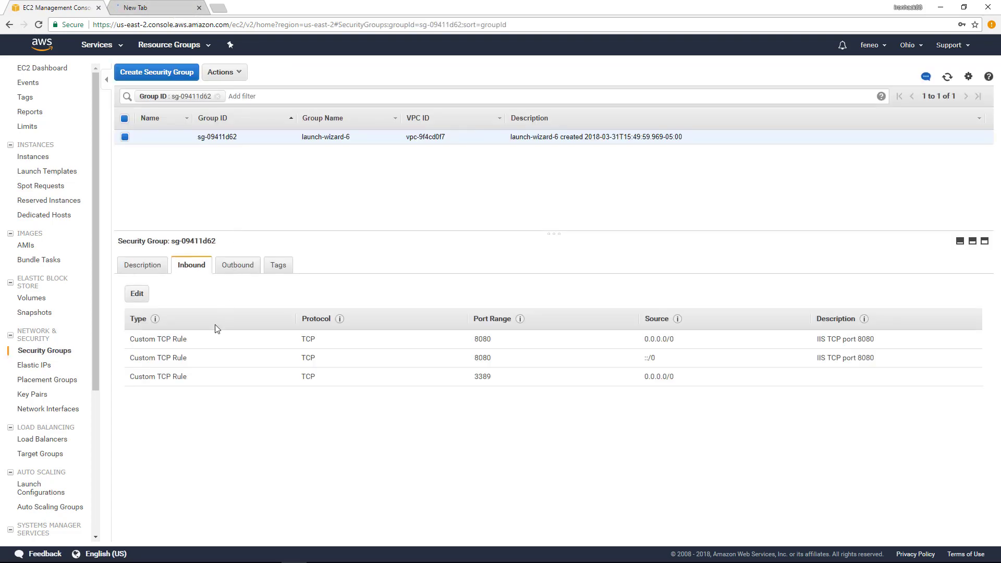
click(151, 8)
click(166, 25)
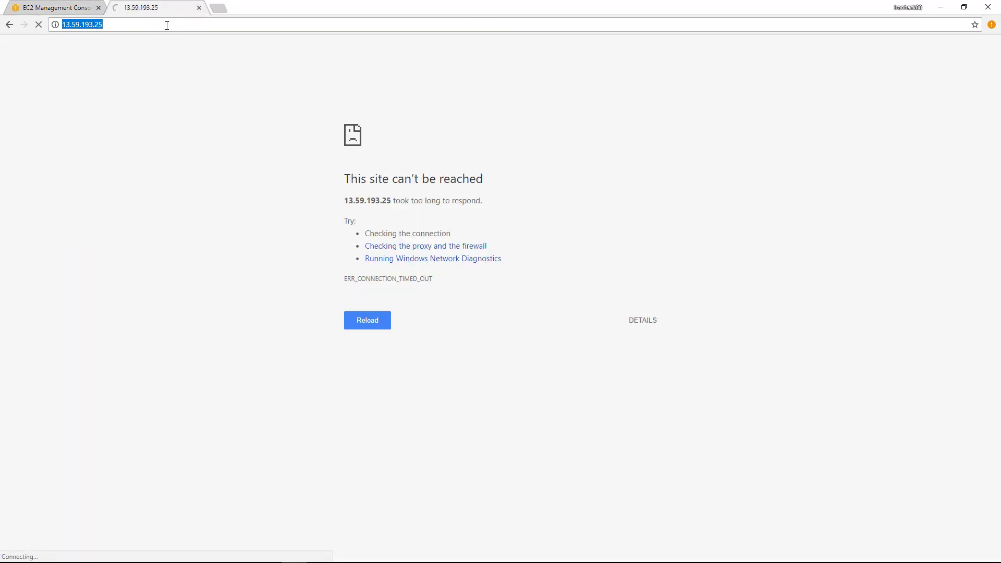
click(167, 25)
text(:80)
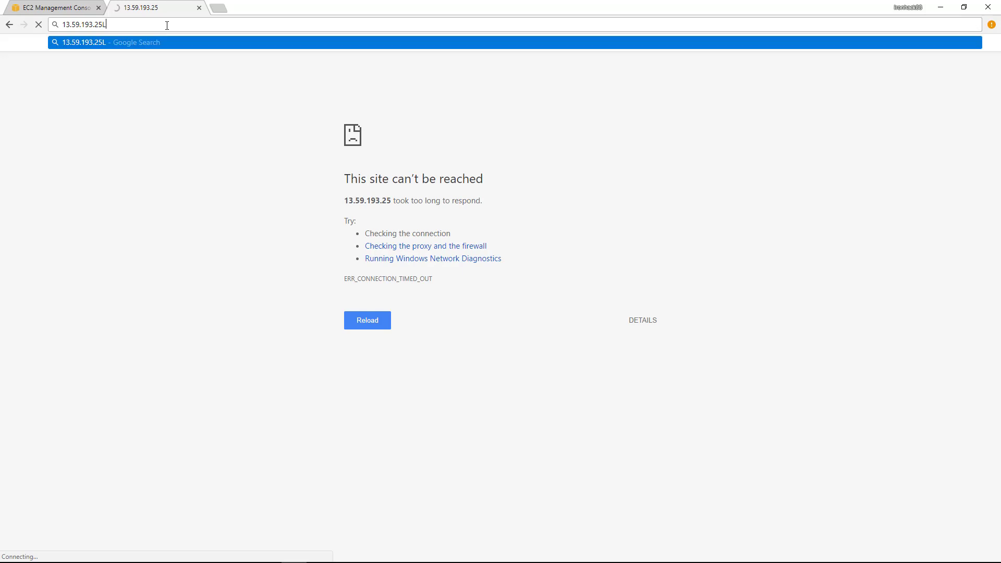
text(80)
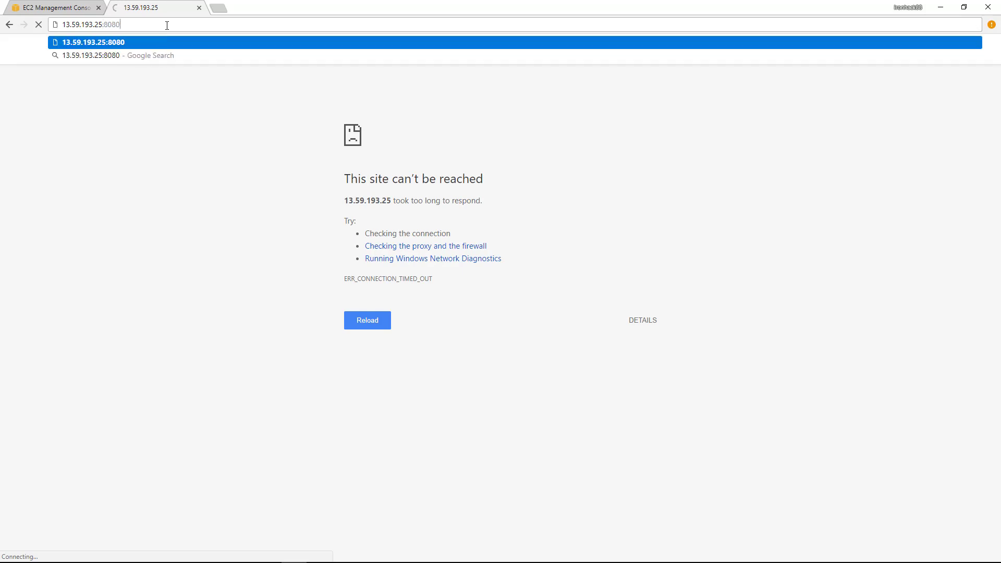
key(Return)
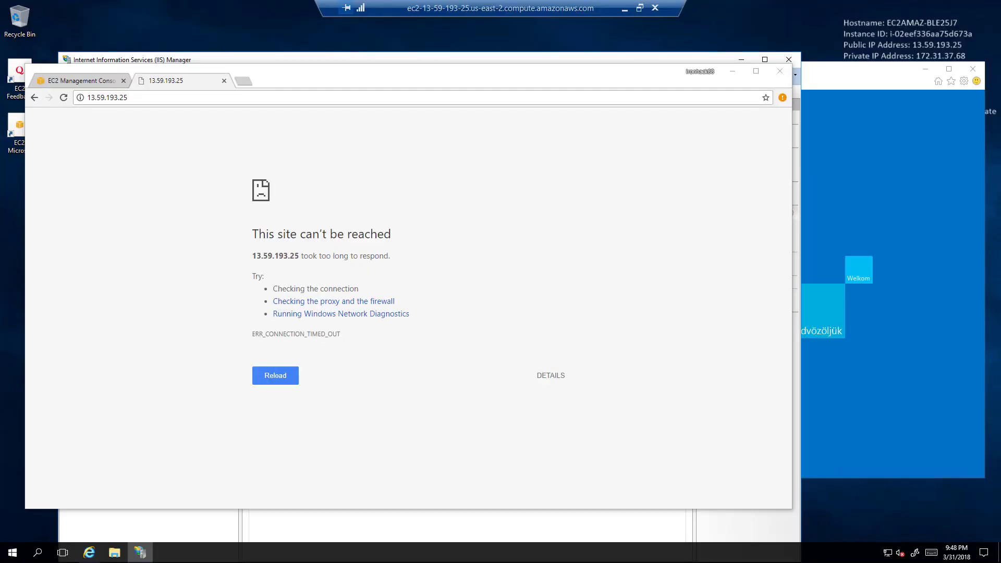
click(176, 98)
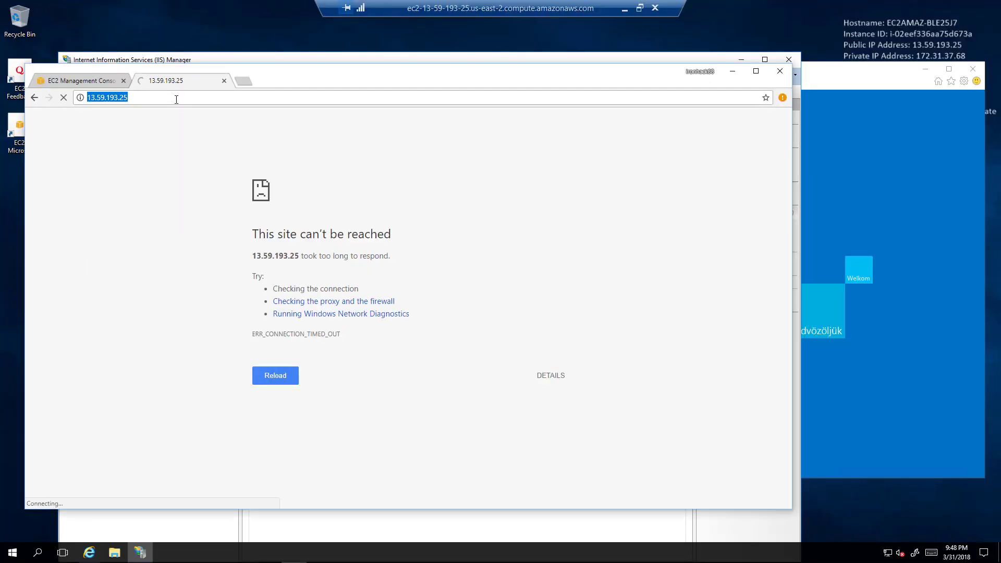
click(176, 99)
text(:)
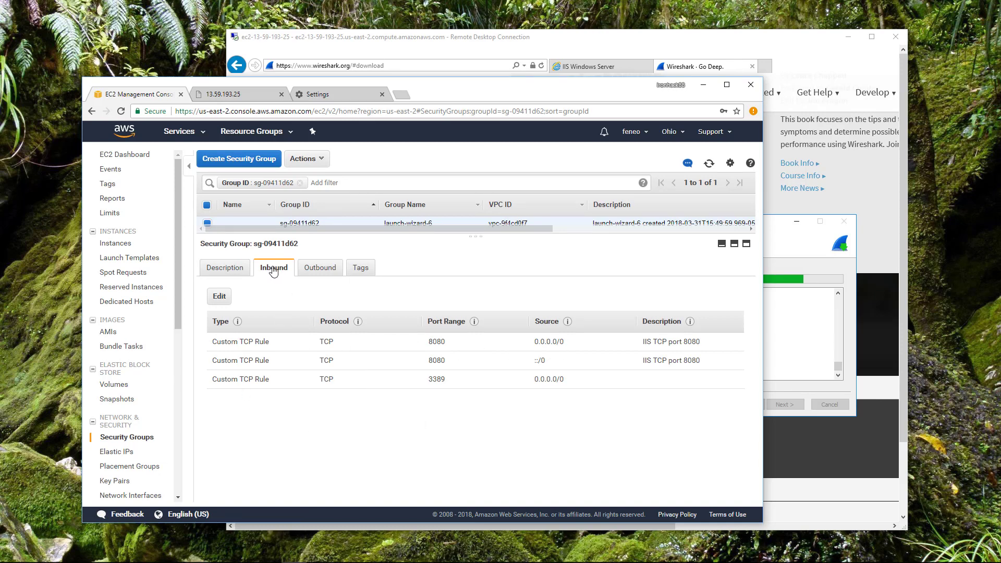
Check the security group's outbound rules and switch to the Remote Desktop session in full screen.
click(320, 268)
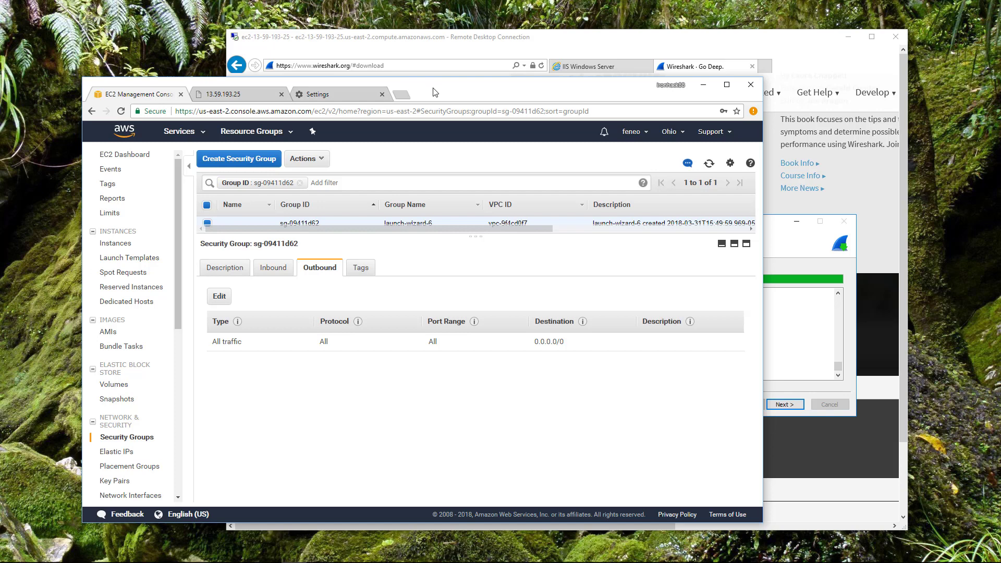
drag(435, 92, 443, 349)
click(463, 44)
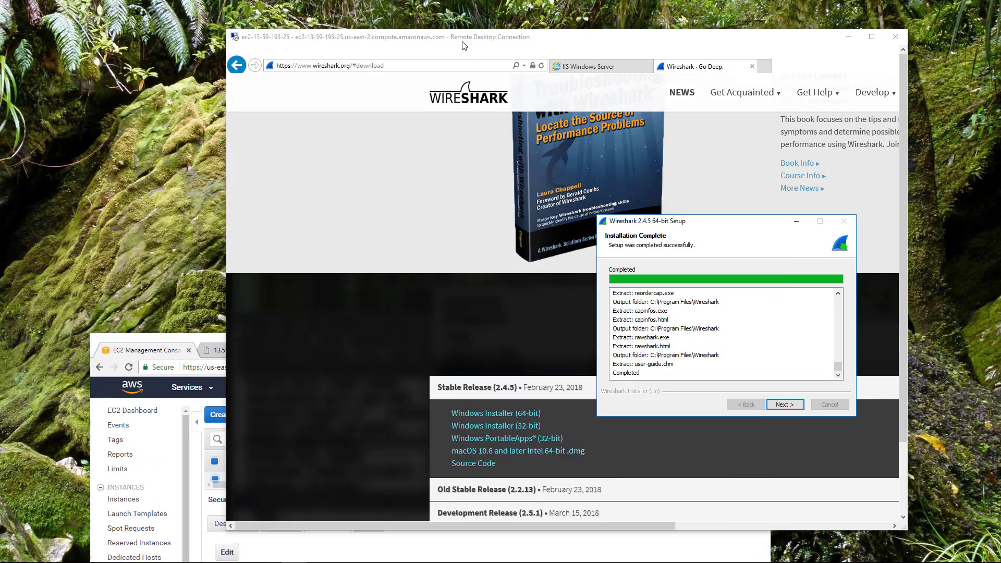
drag(463, 45, 322, 31)
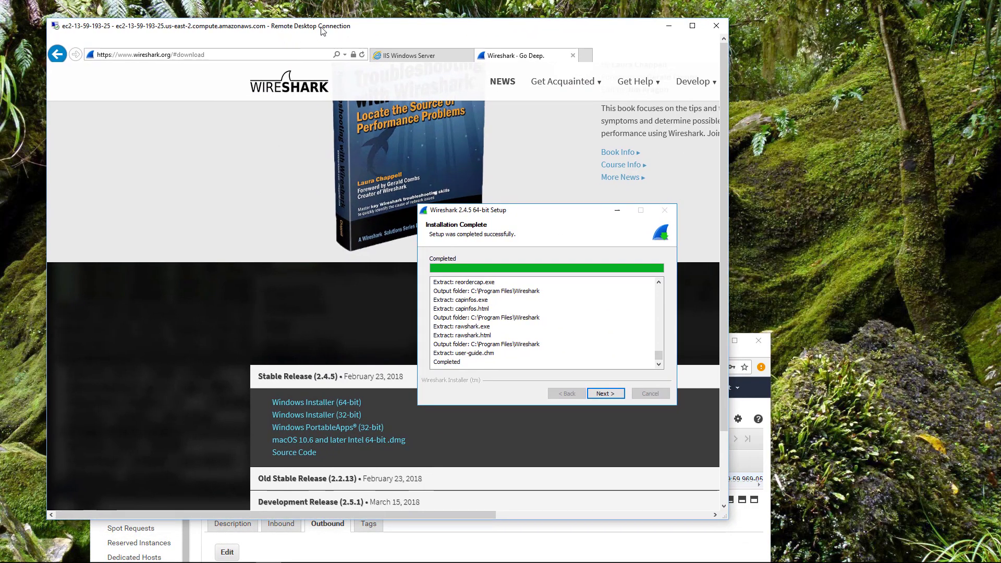
click(690, 27)
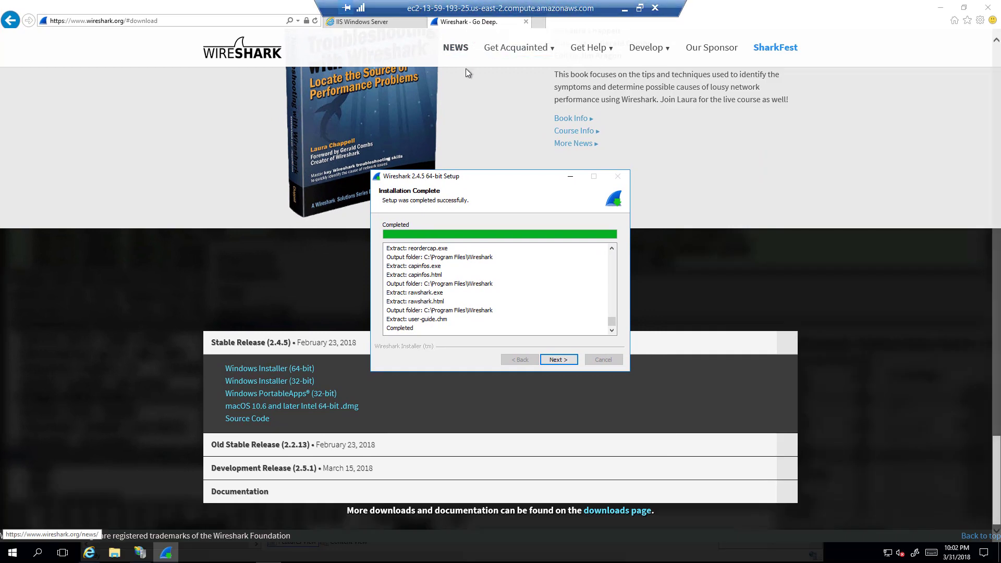
Finish the Wireshark 2.4.5 64-bit setup with the option to run Wireshark enabled, and minimize the Wireshark download page's window.
click(559, 360)
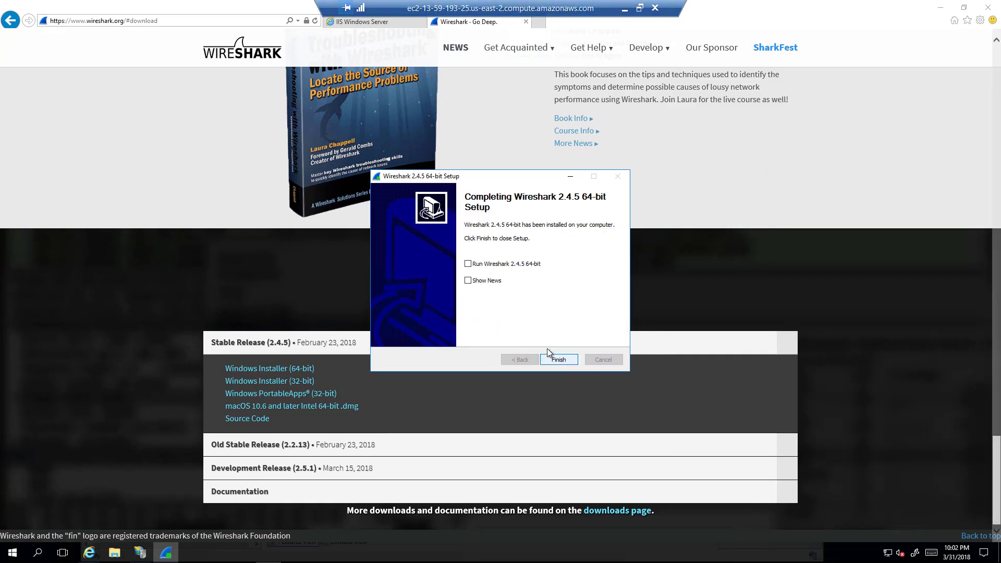
click(492, 264)
click(559, 360)
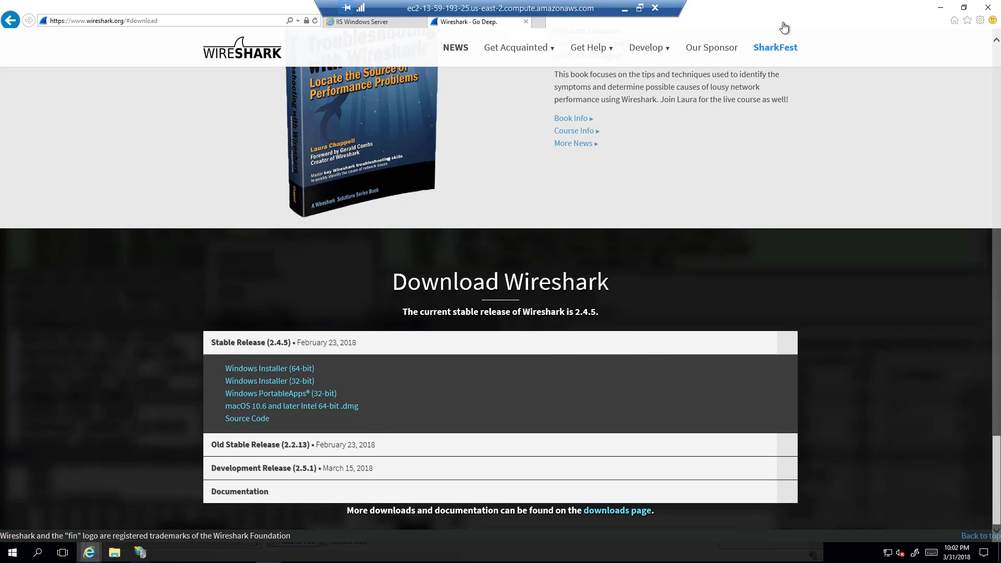
click(939, 7)
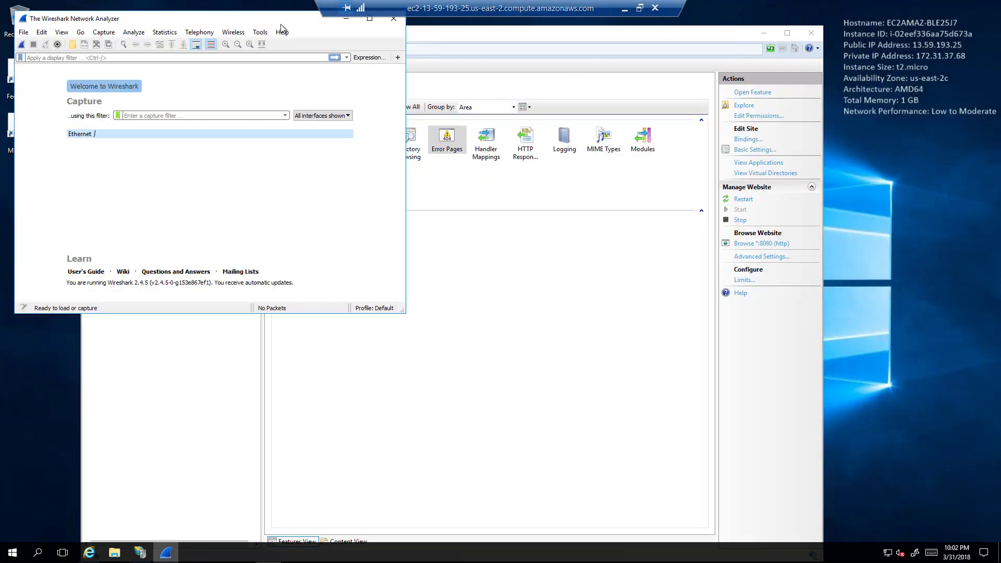
Start a live capture on the Ethernet interface, then maximize Wireshark with enlarged text, a taller packet list and a wider packet number column.
double_click(285, 163)
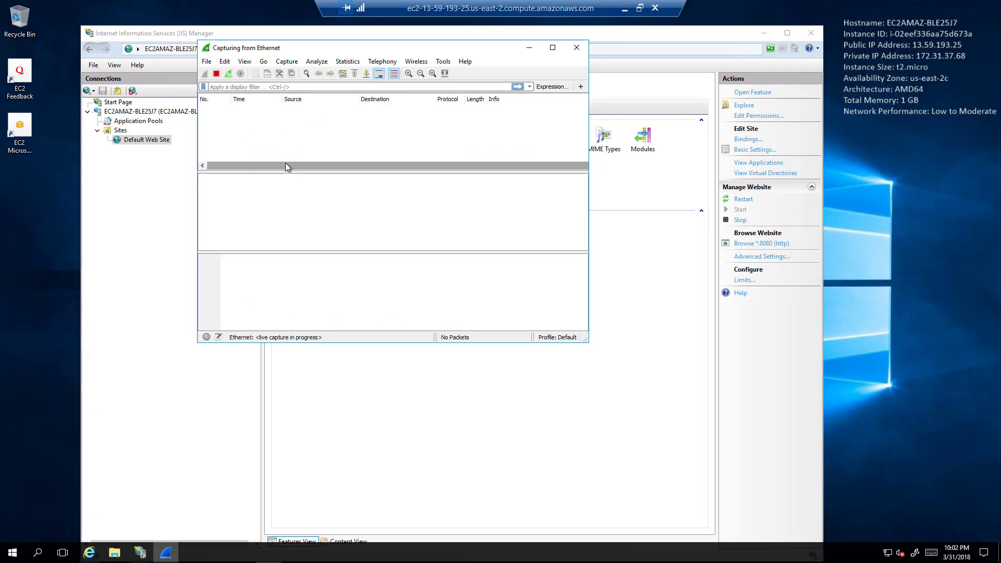
click(308, 73)
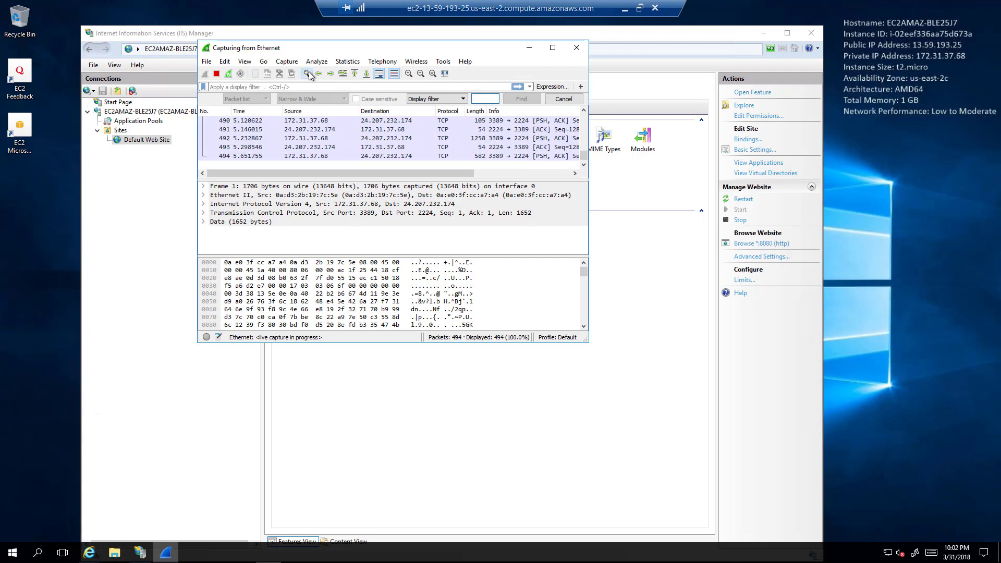
click(552, 48)
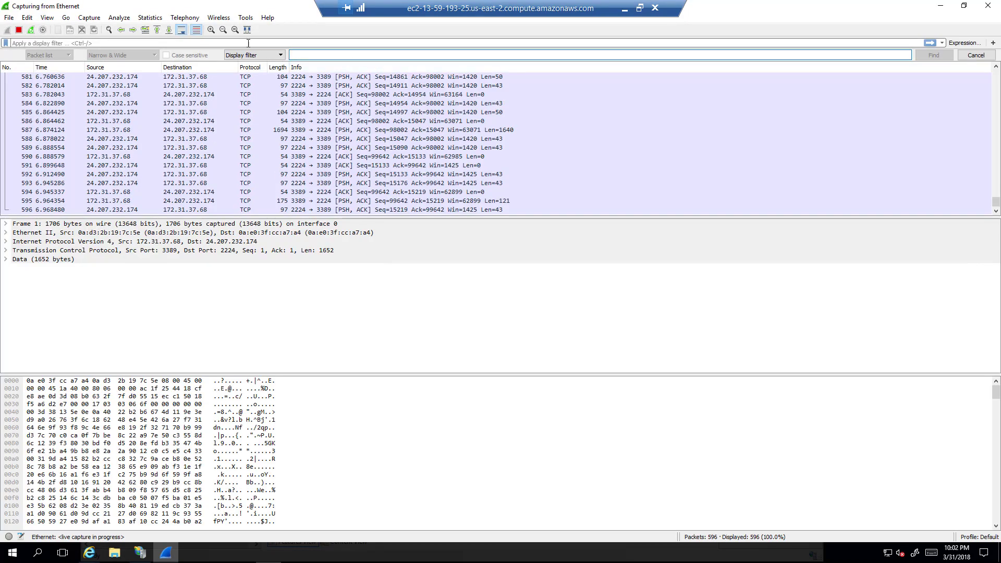
click(211, 30)
click(212, 30)
click(211, 30)
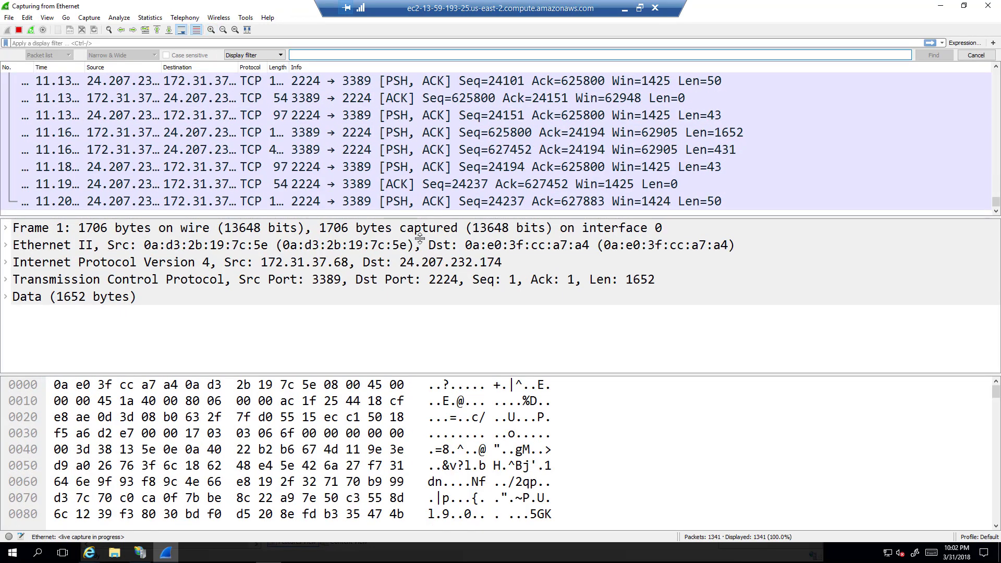
drag(420, 238, 419, 242)
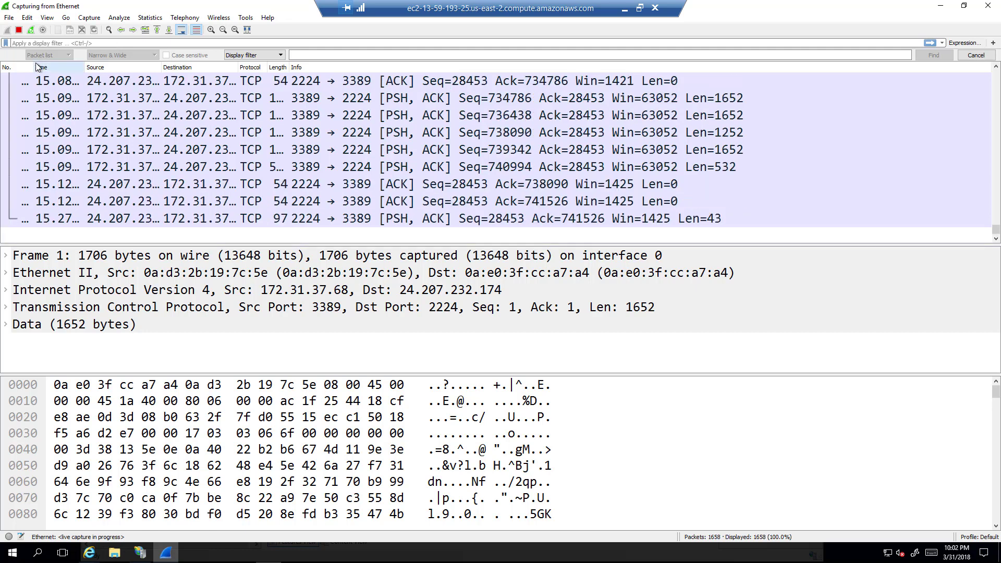
drag(32, 66, 63, 67)
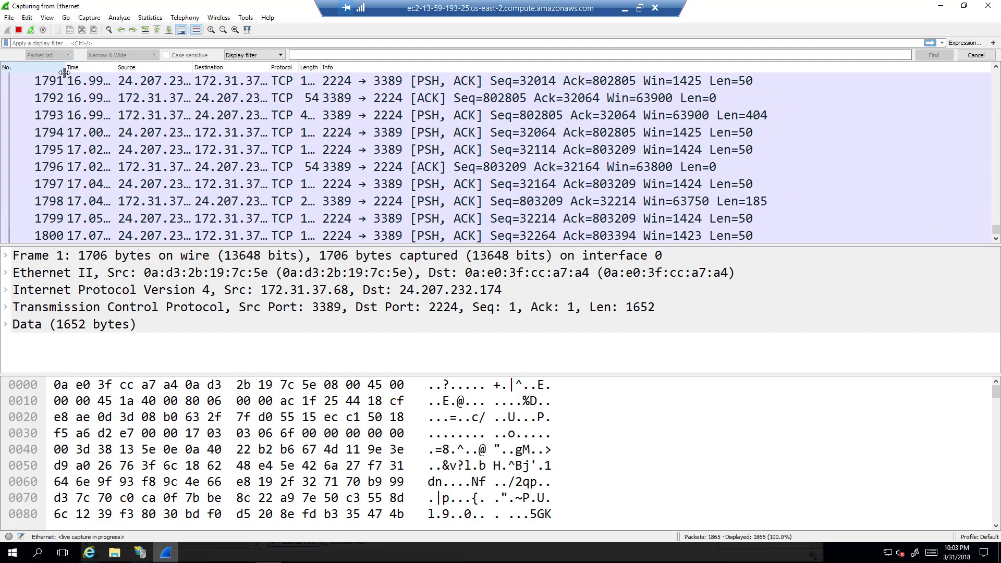
Filter the displayed packets with tcp.port==8080.
click(84, 42)
text(tcp)
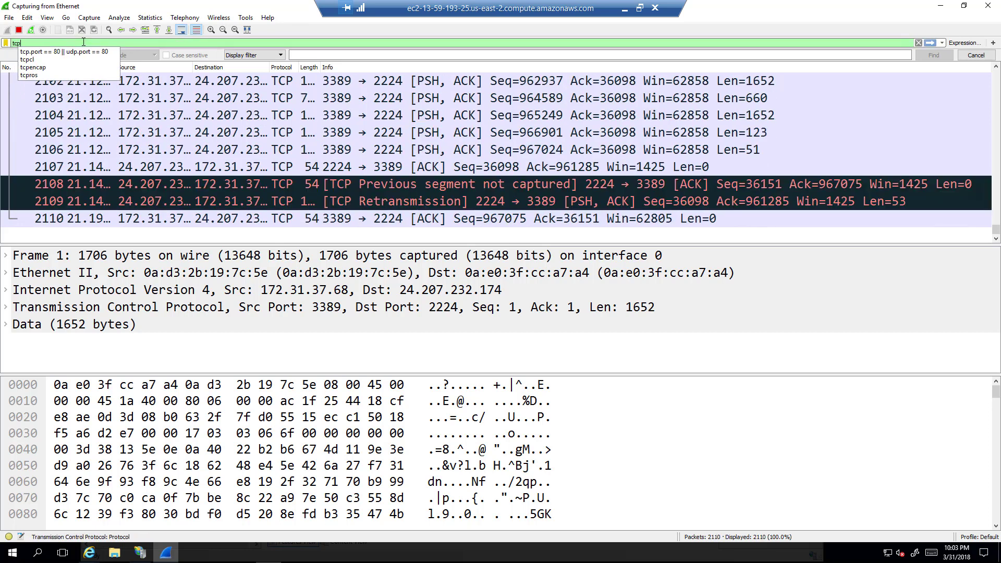
text(.port=8080)
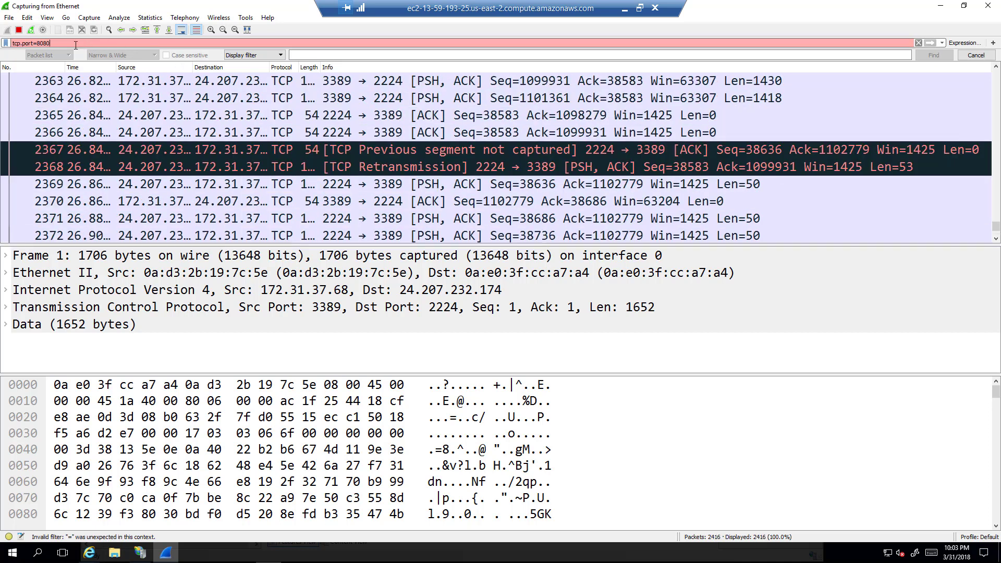
click(39, 45)
text(=)
key(Return)
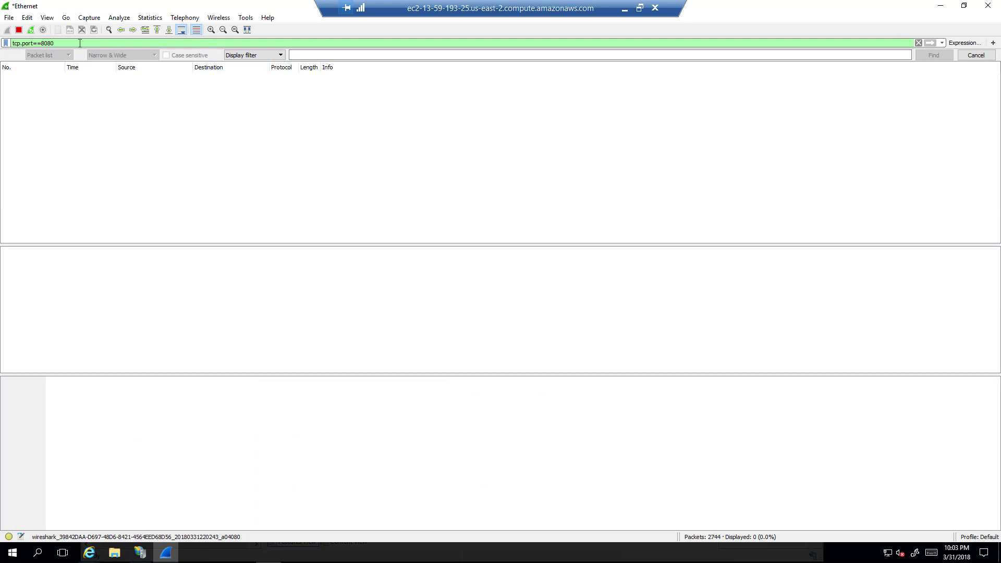
Arrange the local browser beside the remote session's Wireshark window and reload 13.59.193.25:8080 to watch for its packets.
drag(694, 6, 263, 64)
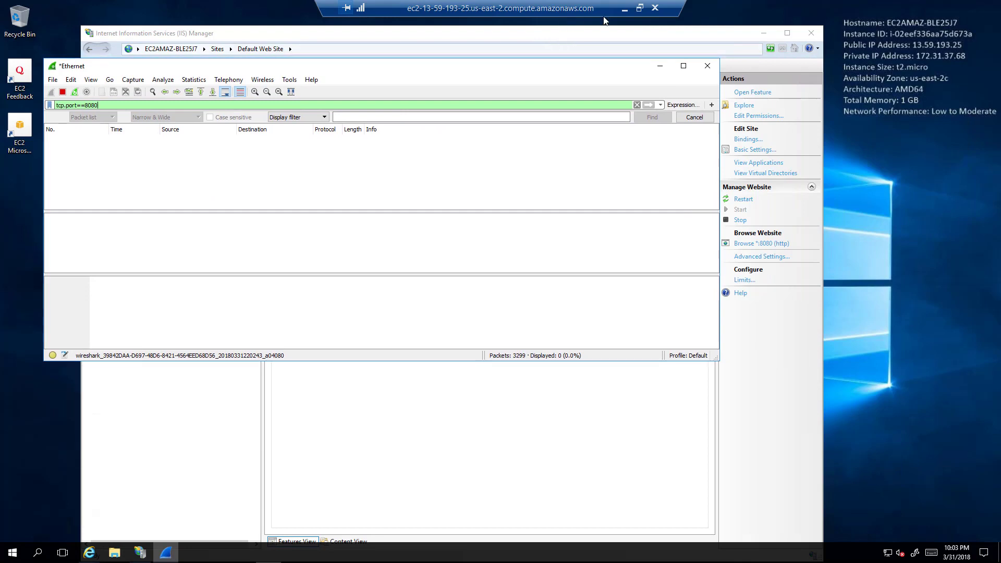
click(638, 8)
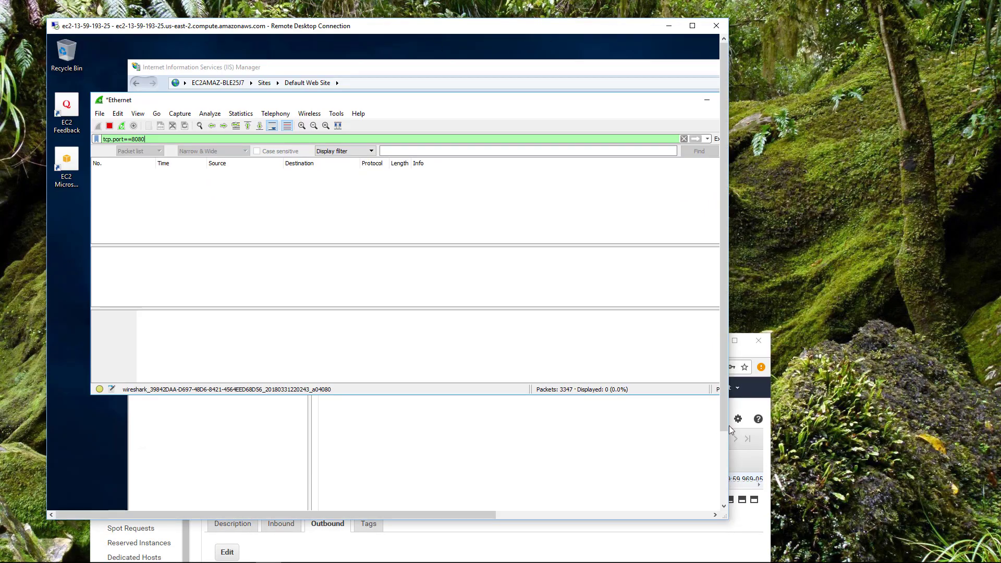
click(752, 357)
drag(550, 345, 858, 105)
click(545, 114)
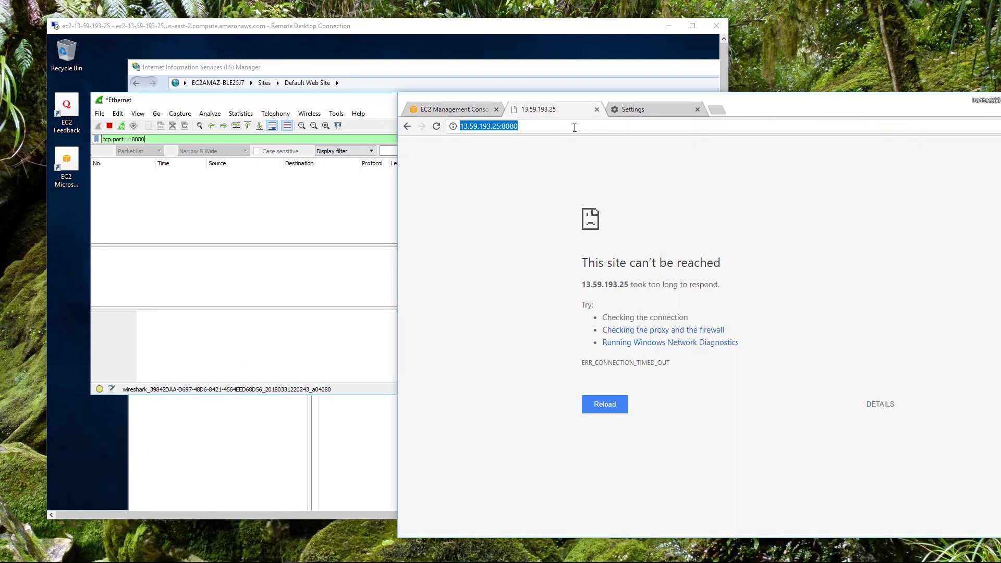
key(F5)
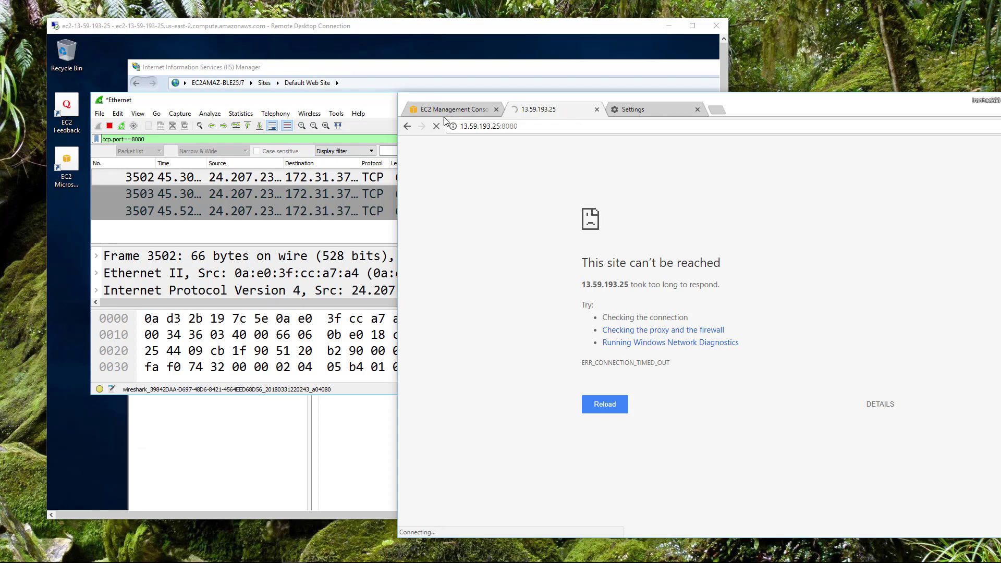
drag(444, 99, 608, 89)
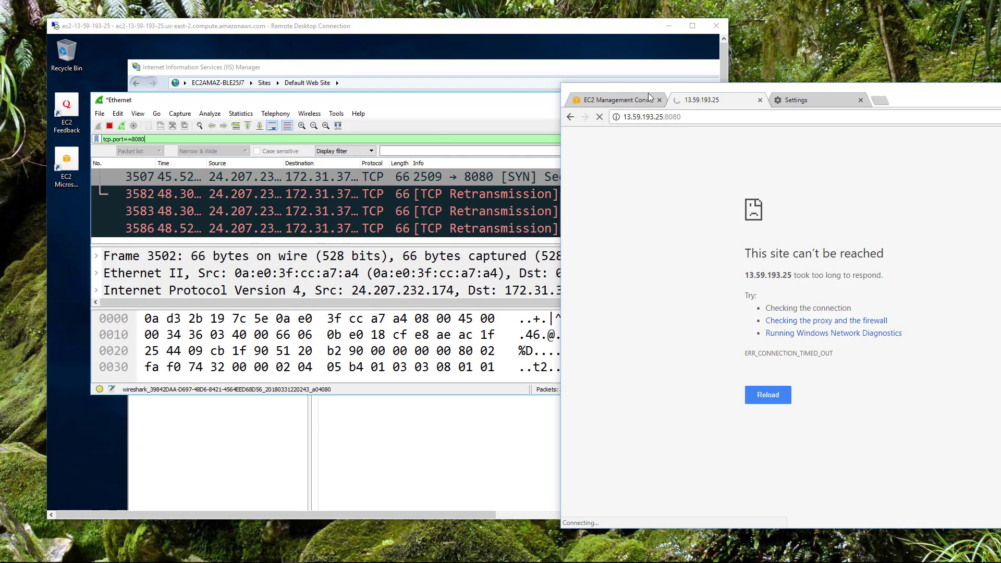
drag(649, 93, 561, 118)
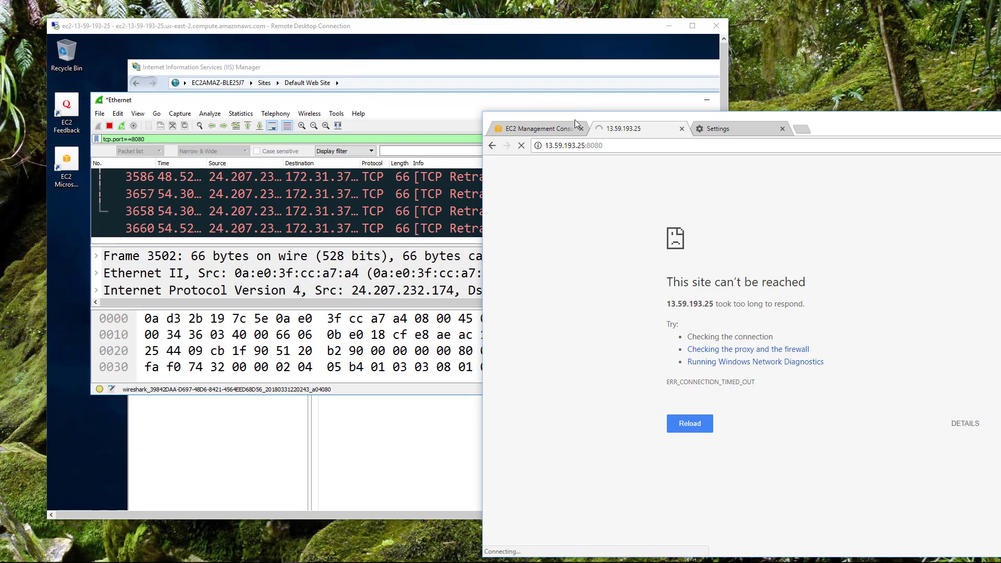
Stop the capture in the maximized Wireshark window and examine the first port 8080 SYN packets in a taller packet list.
double_click(404, 26)
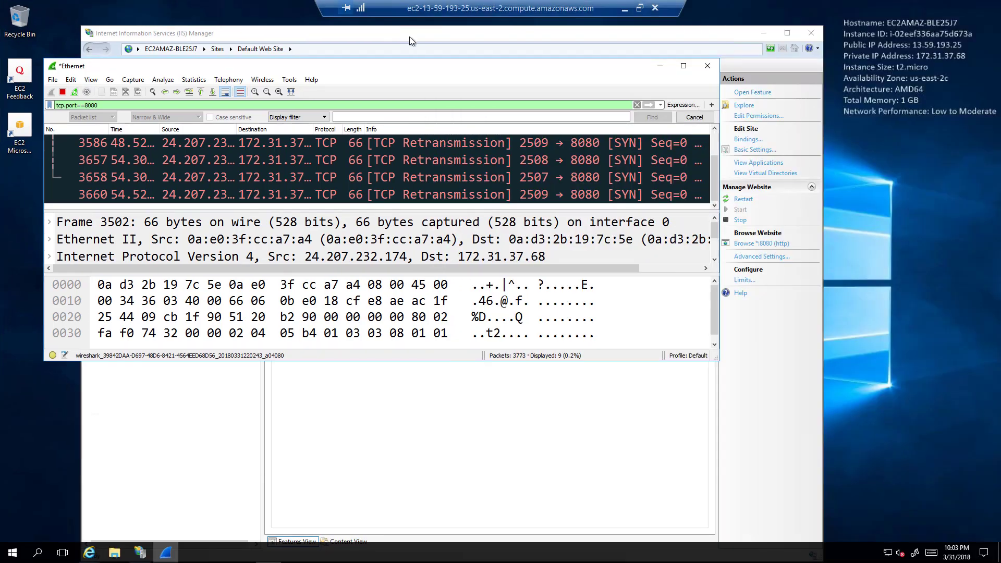
click(683, 65)
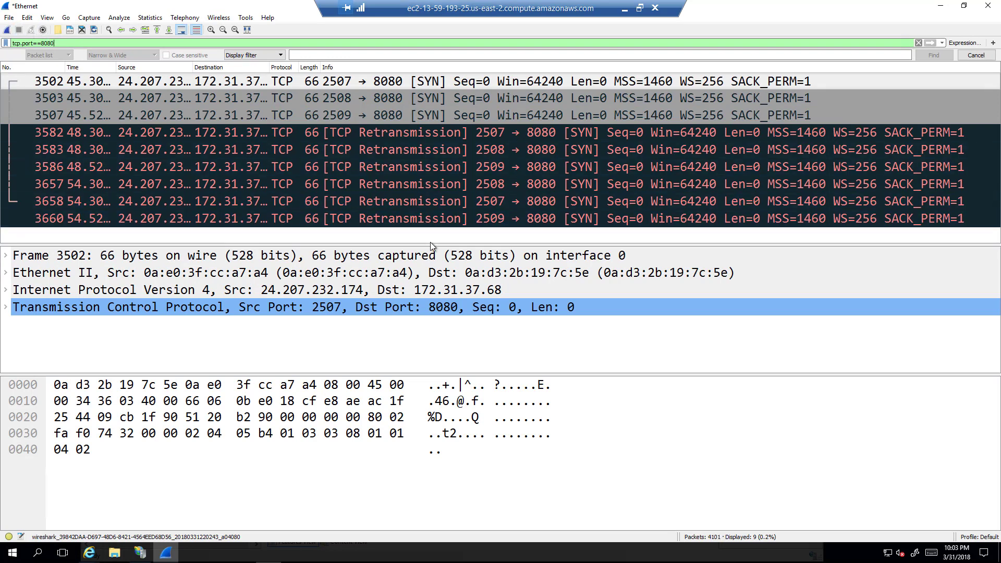
drag(430, 242, 425, 332)
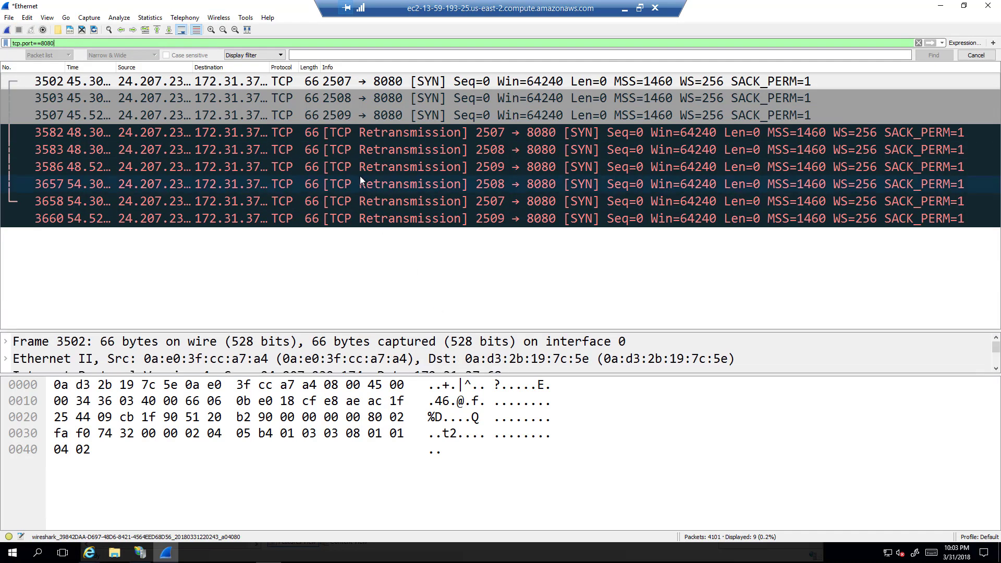
click(291, 83)
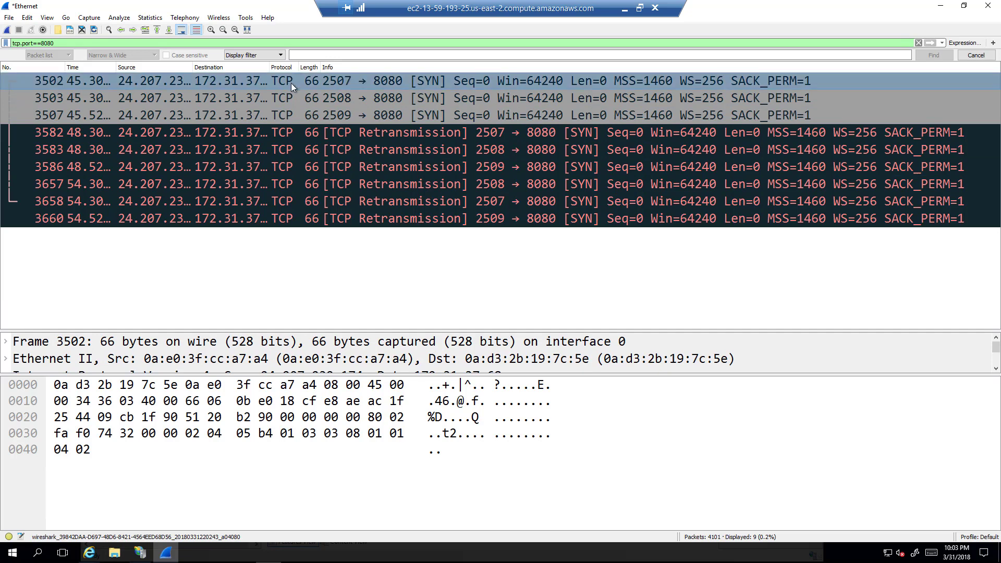
click(315, 102)
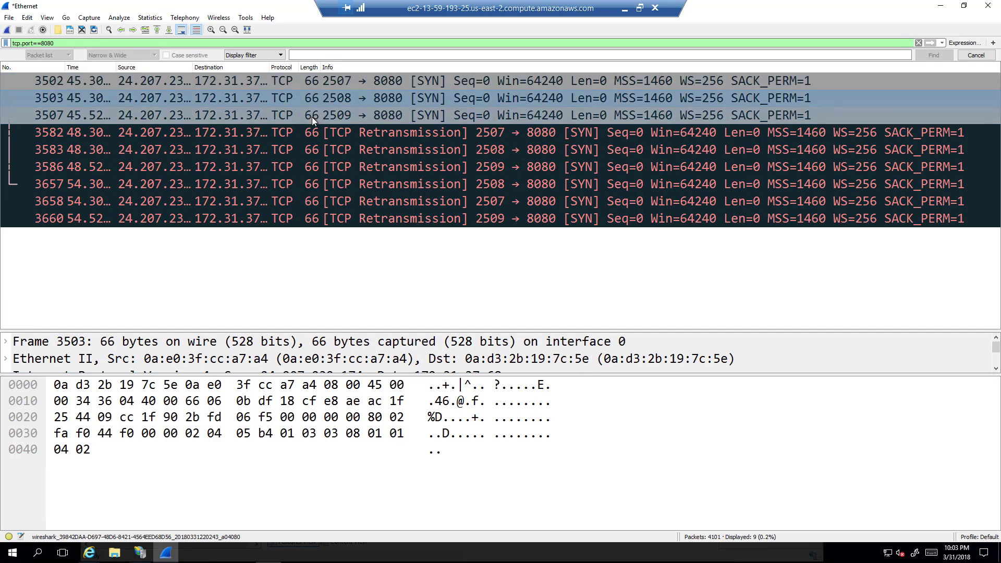
Select the third port 8080 SYN packet, number 3507, and enlarge the packet details pane to examine its protocol layers.
click(312, 117)
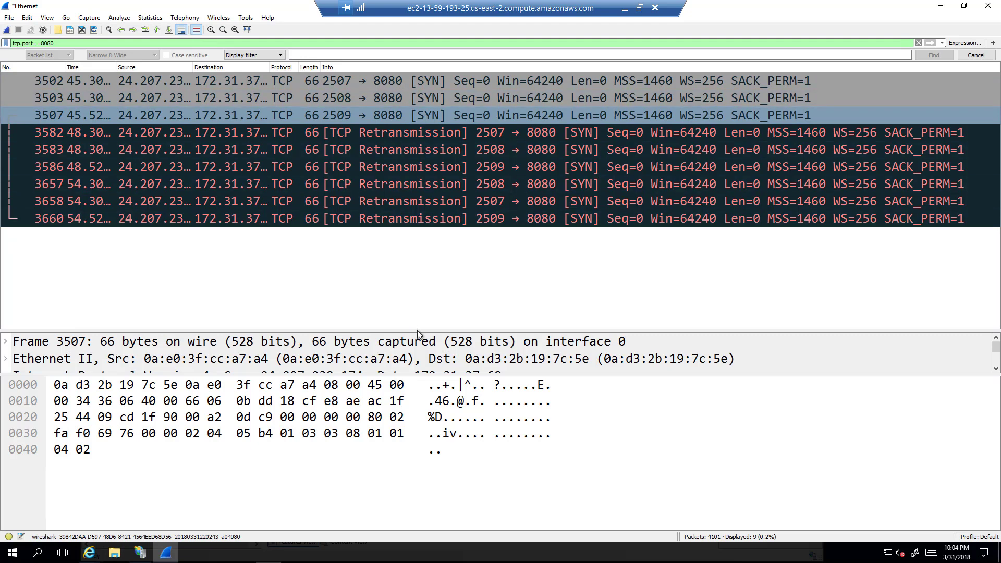
drag(417, 330, 417, 283)
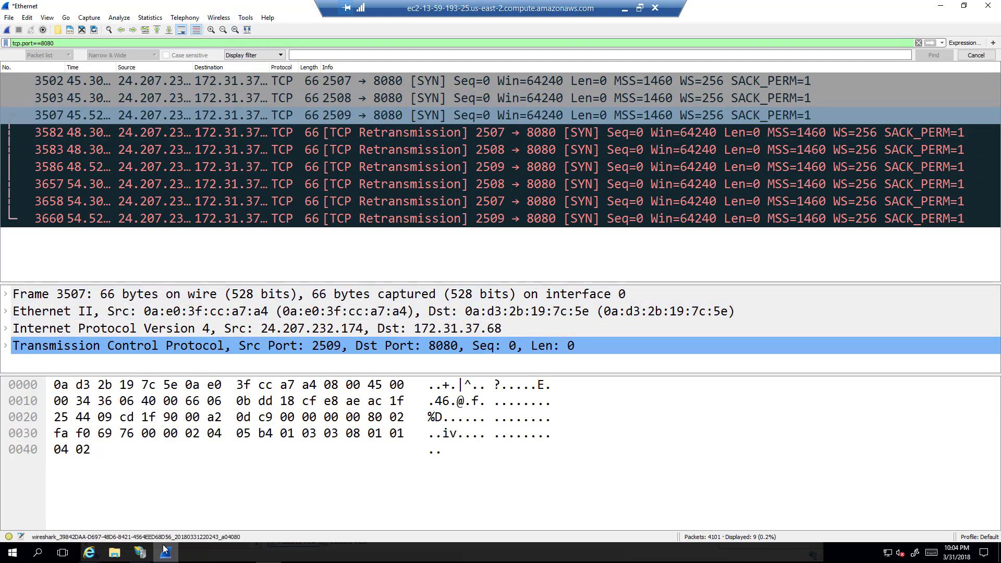
Switch to IIS Manager and check the port in the Default Web Site's bindings.
click(148, 557)
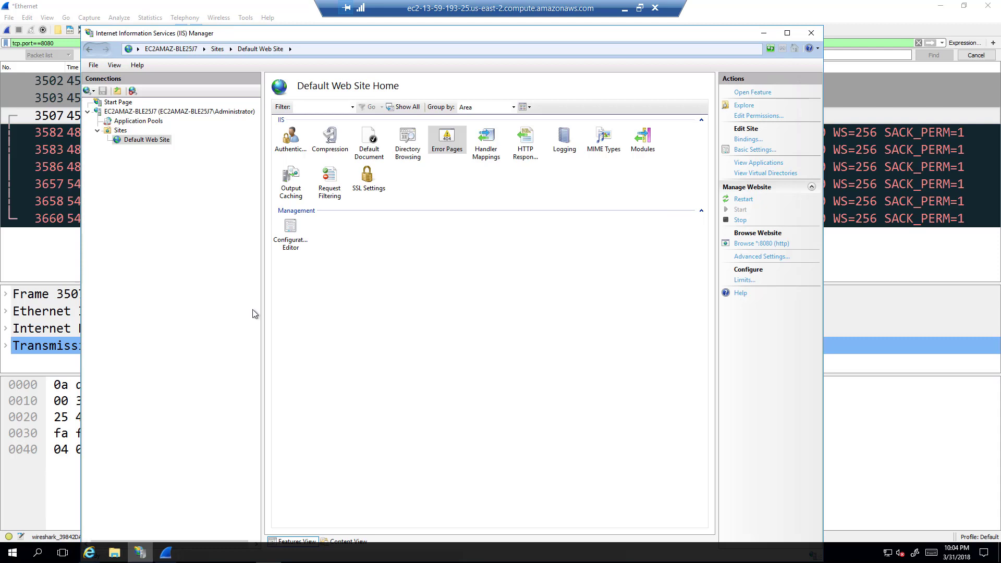
right_click(149, 141)
key(Down)
key(Down)
key(Down)
key(Down)
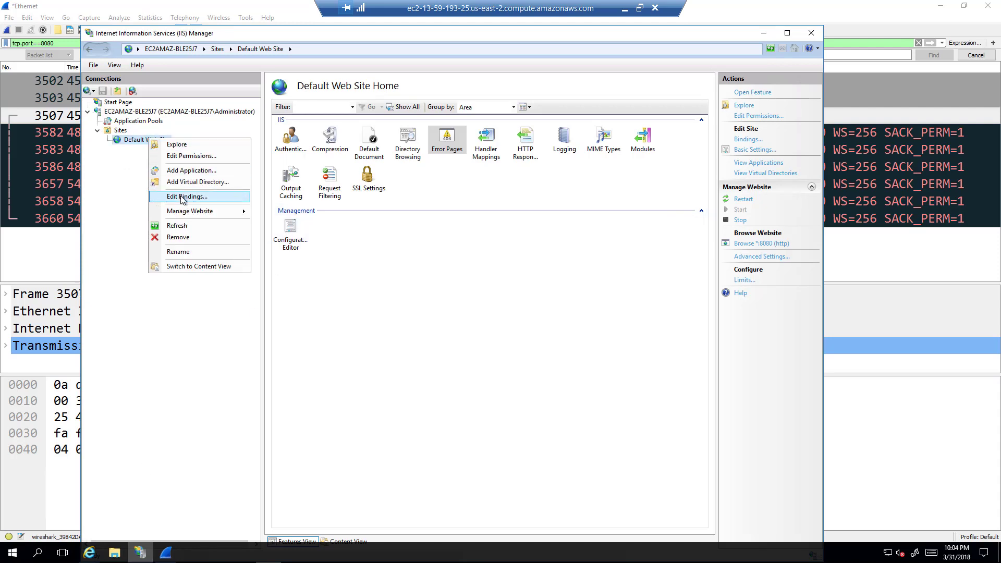
key(Return)
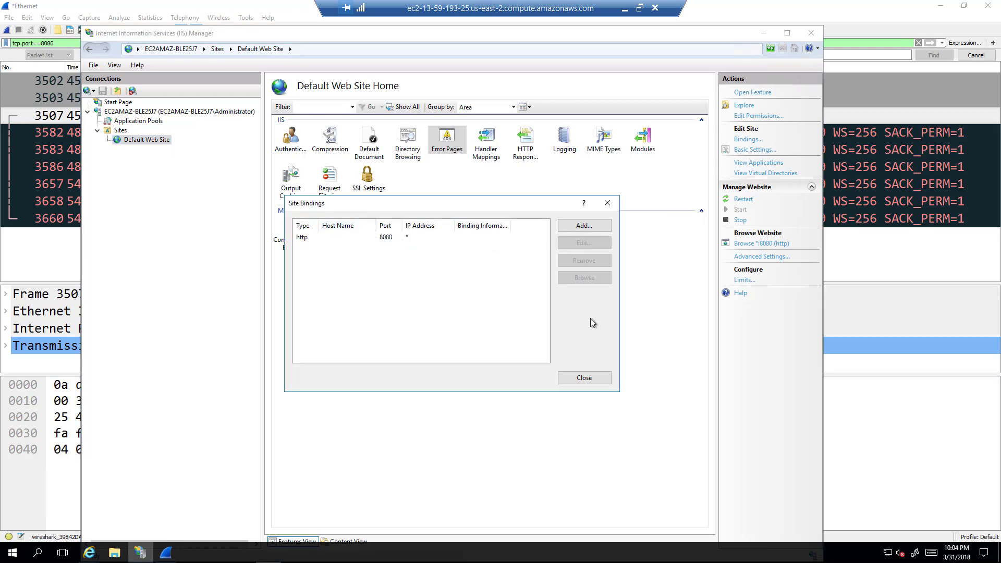
click(604, 379)
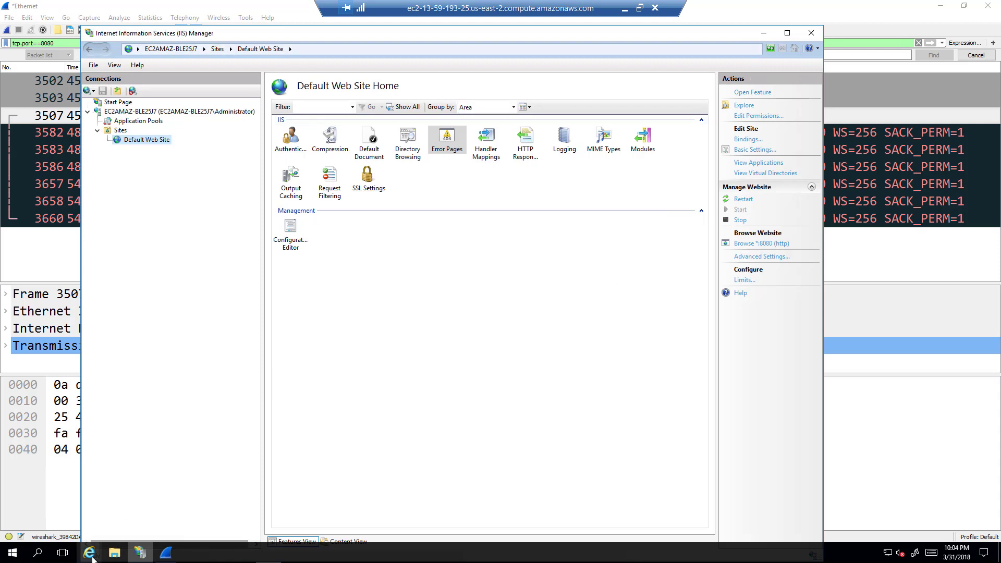
Review the IIS welcome page at 127.0.0.1:8080 in the server's Internet Explorer, then minimize the browser.
mouse_move(91, 557)
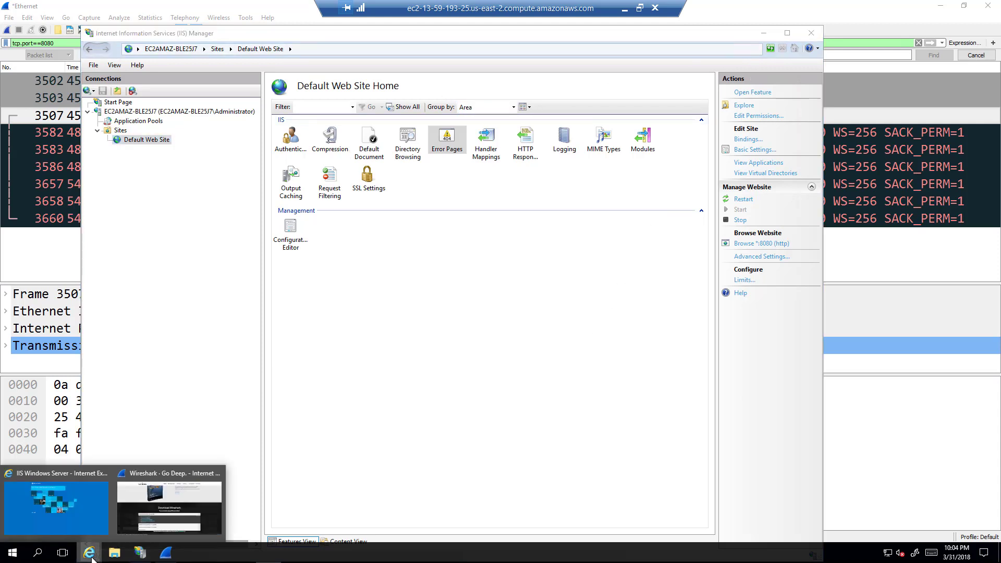
click(87, 517)
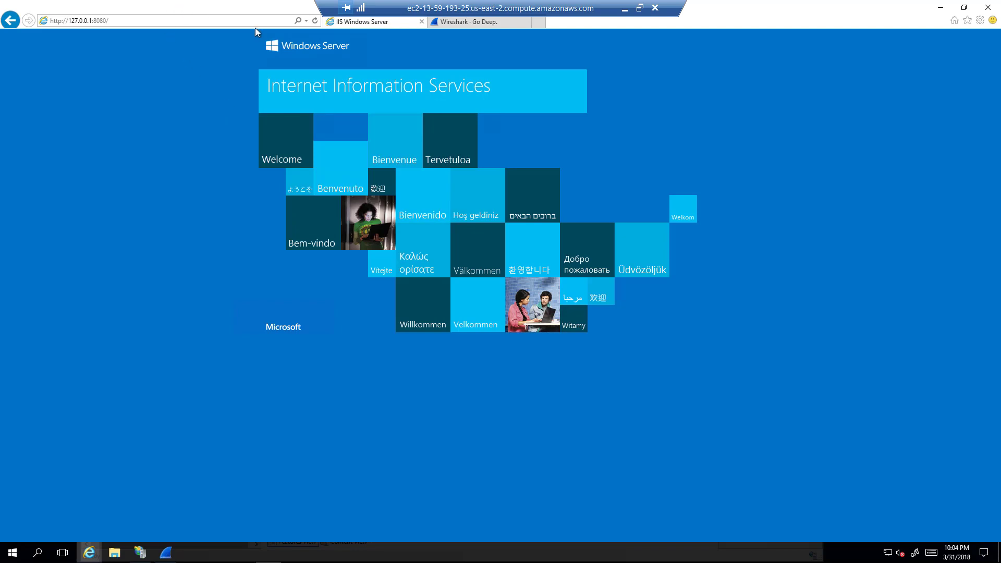
drag(277, 8, 372, 71)
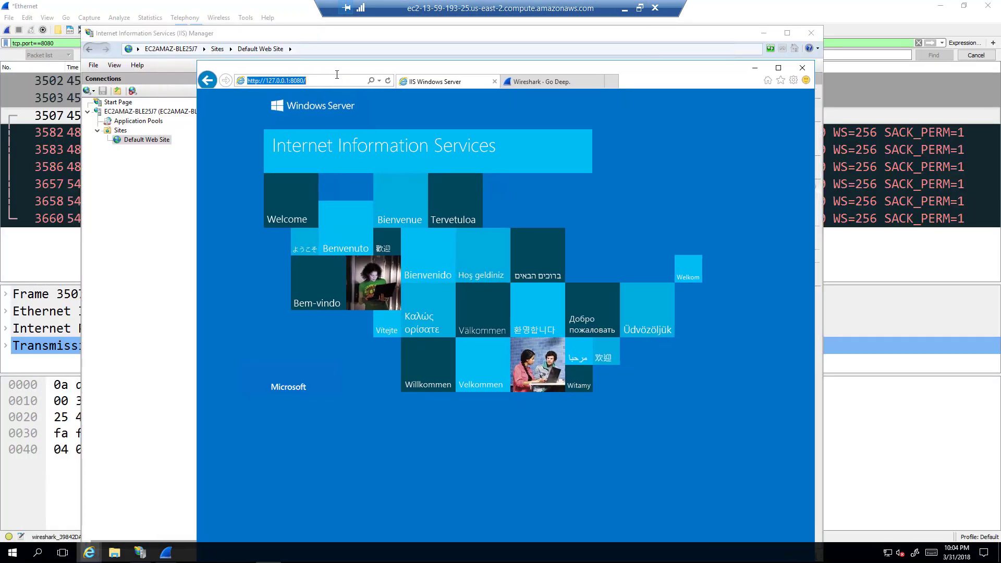
click(755, 68)
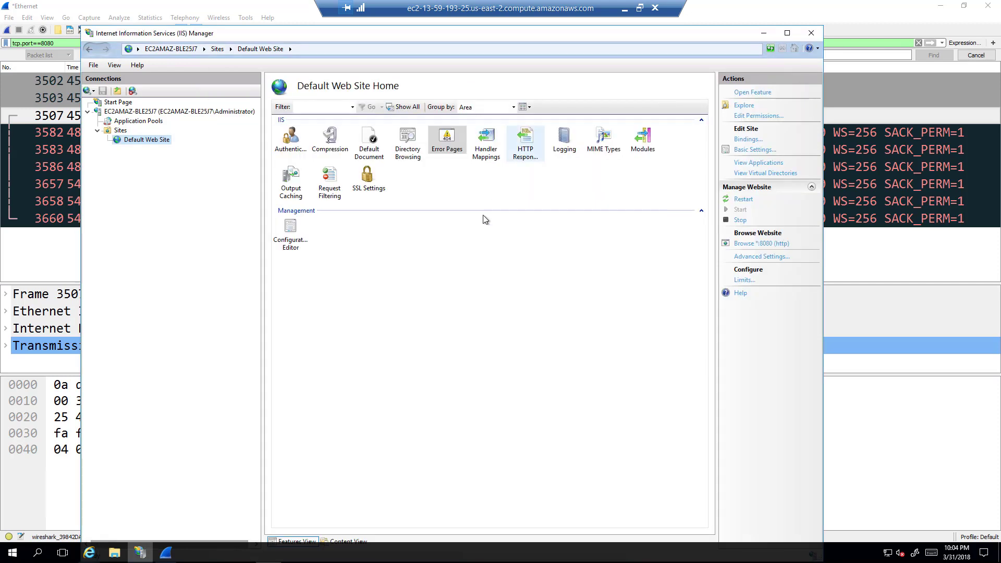
Open a Command Prompt on the server.
click(13, 554)
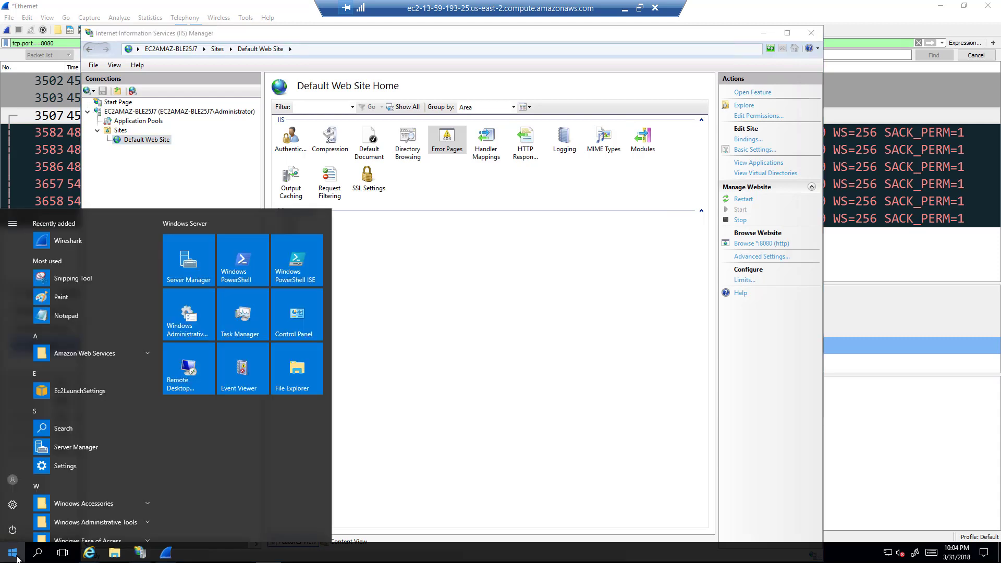
text(cmd)
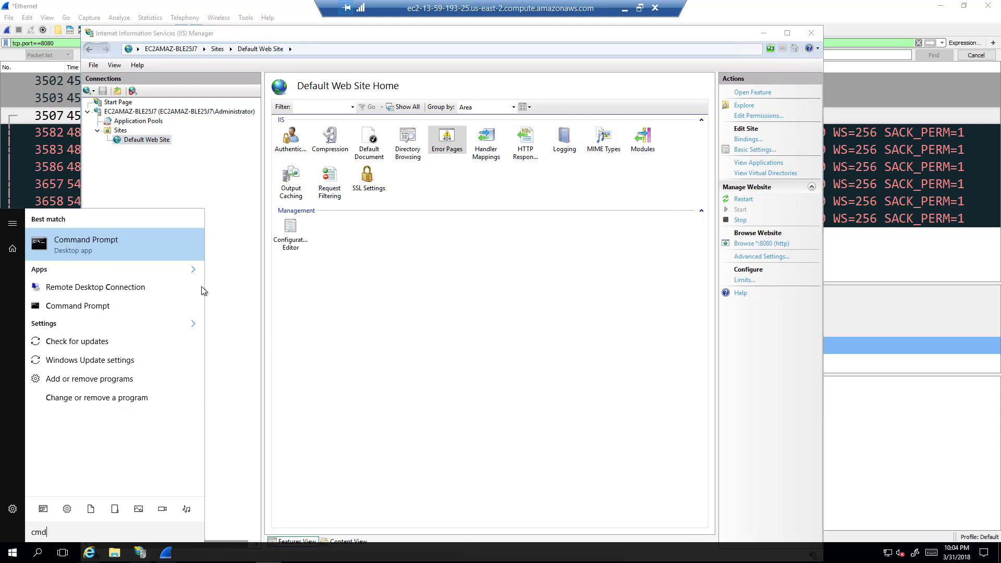
key(Return)
right_click(233, 54)
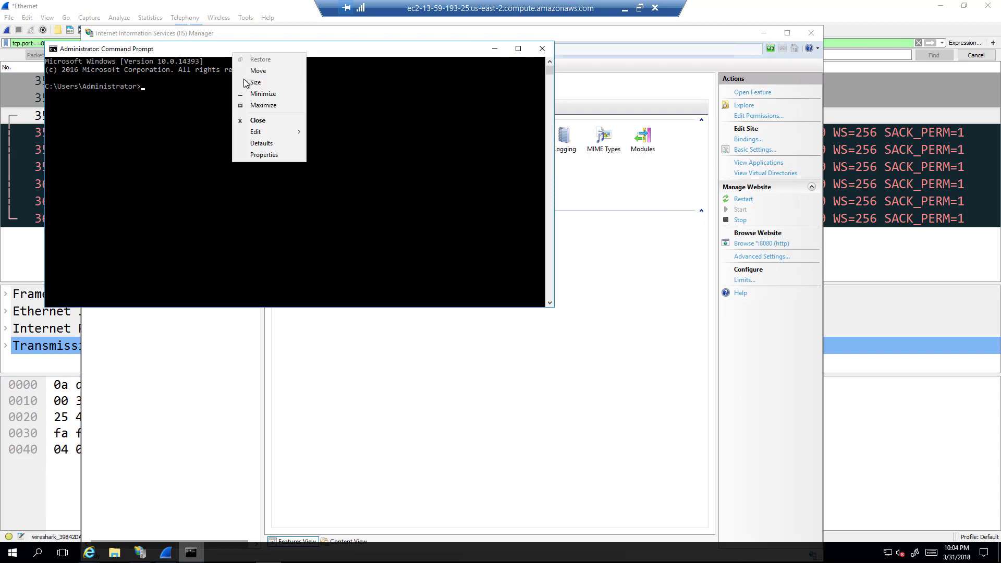
click(262, 155)
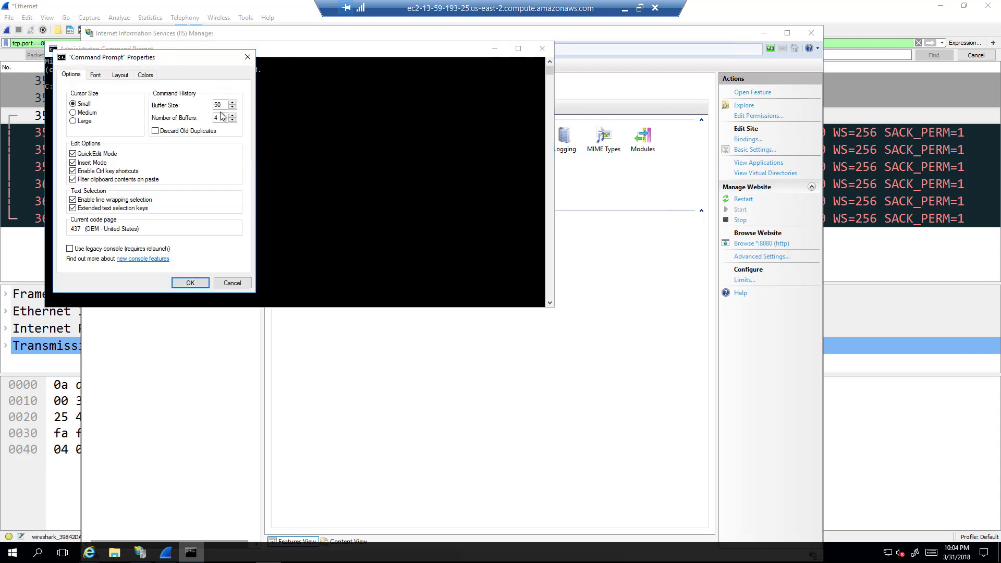
click(229, 283)
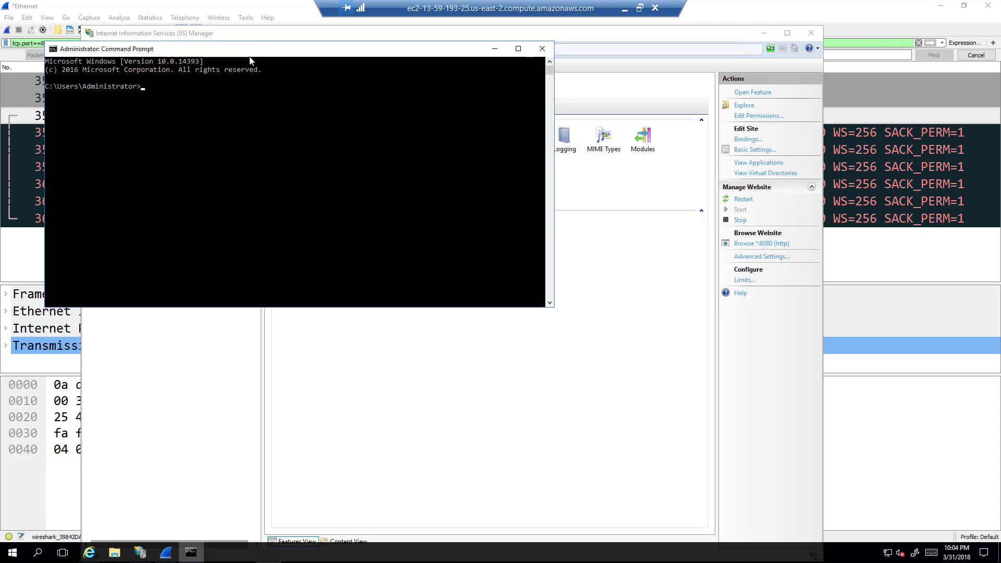
Set the Command Prompt's font size to 24.
right_click(251, 52)
click(277, 155)
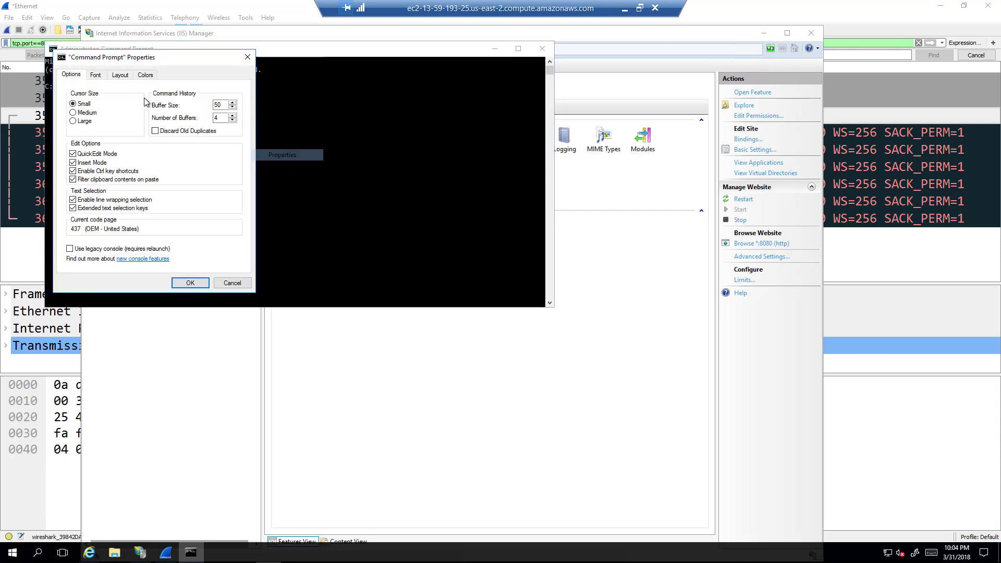
click(96, 75)
click(75, 131)
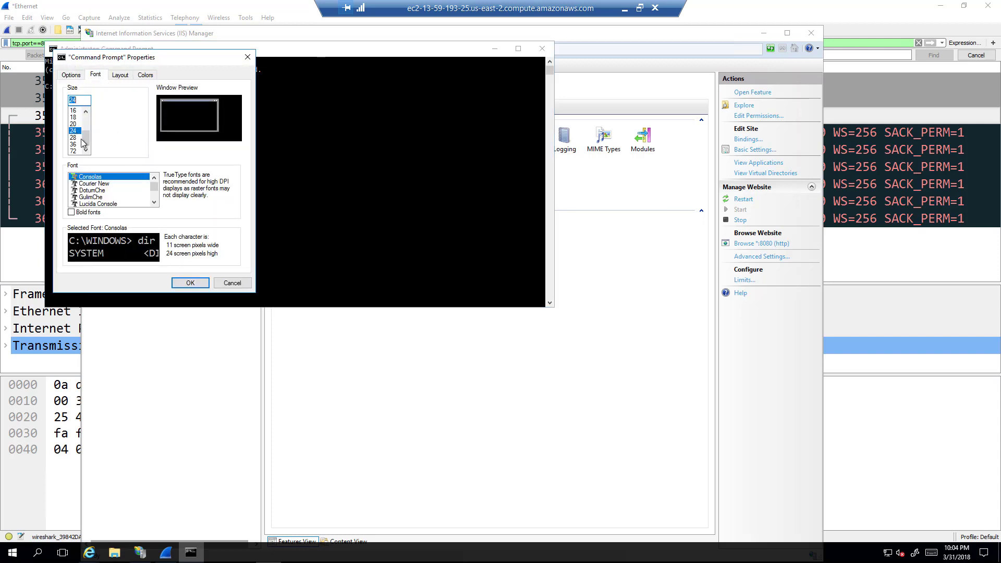
click(181, 284)
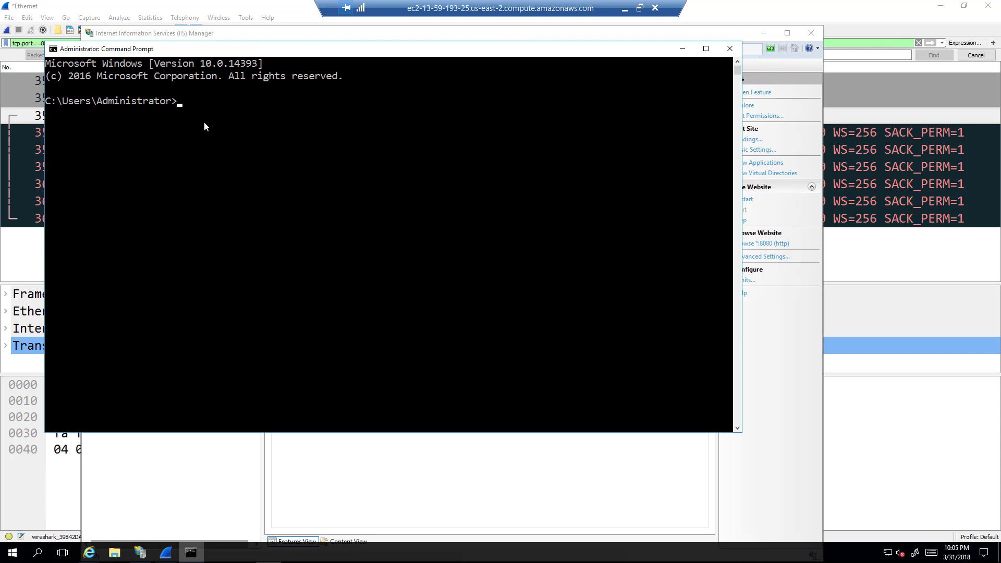
List the active connections with netstat -an and netstat -ano, and examine the listening entry for TCP port 8080.
click(204, 125)
text(netst)
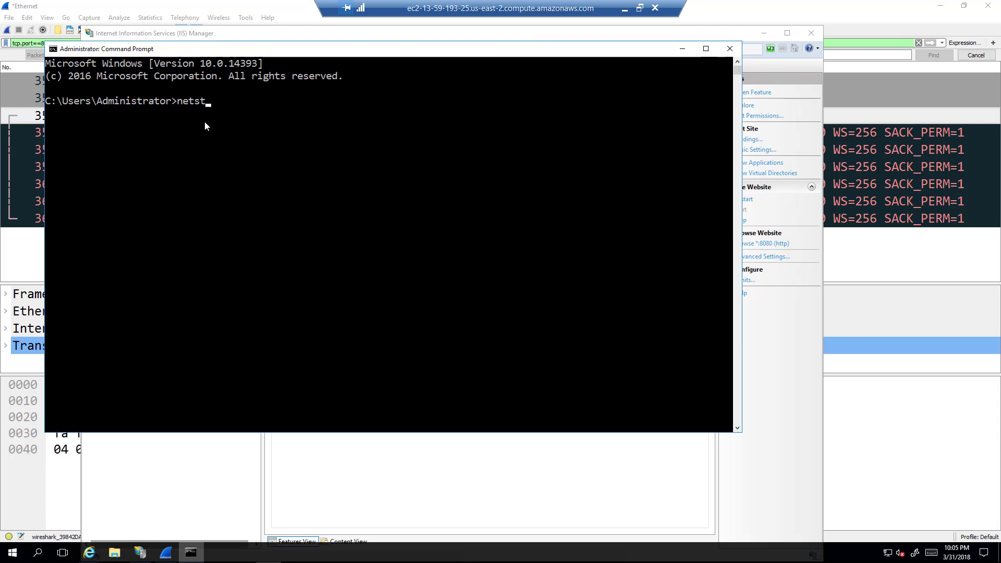
text(at -ano)
key(Return)
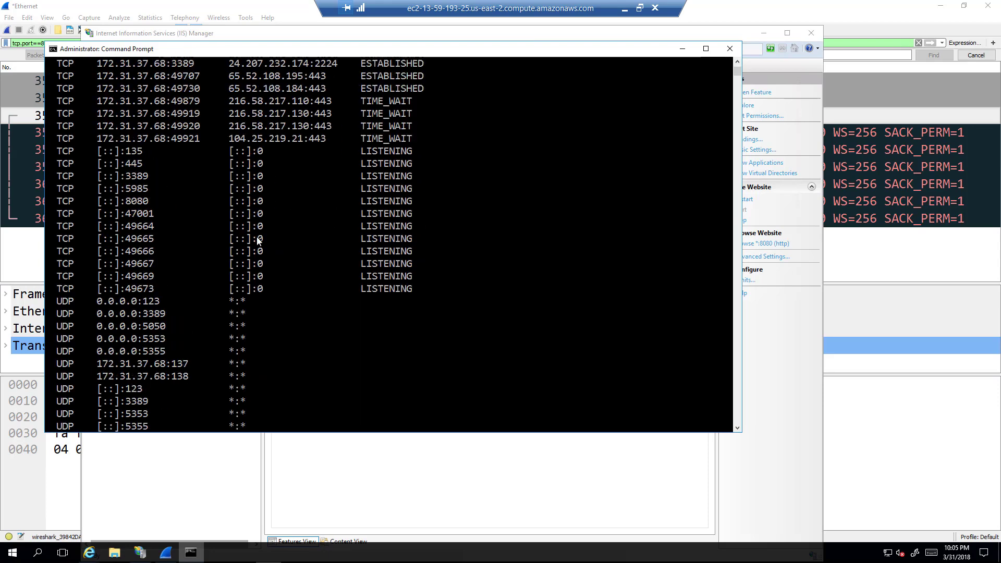
scroll(257, 240, up, 7)
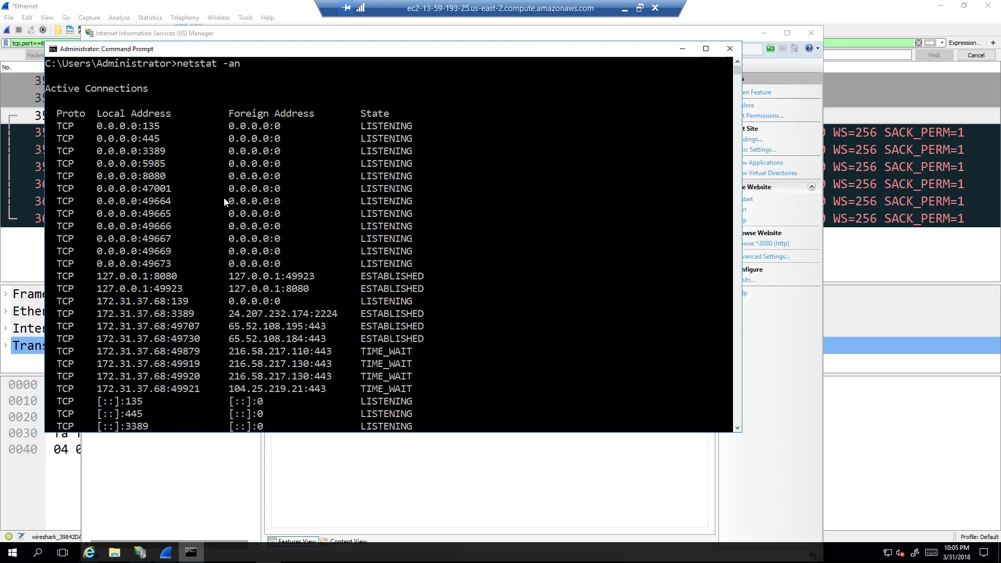
drag(51, 176, 423, 176)
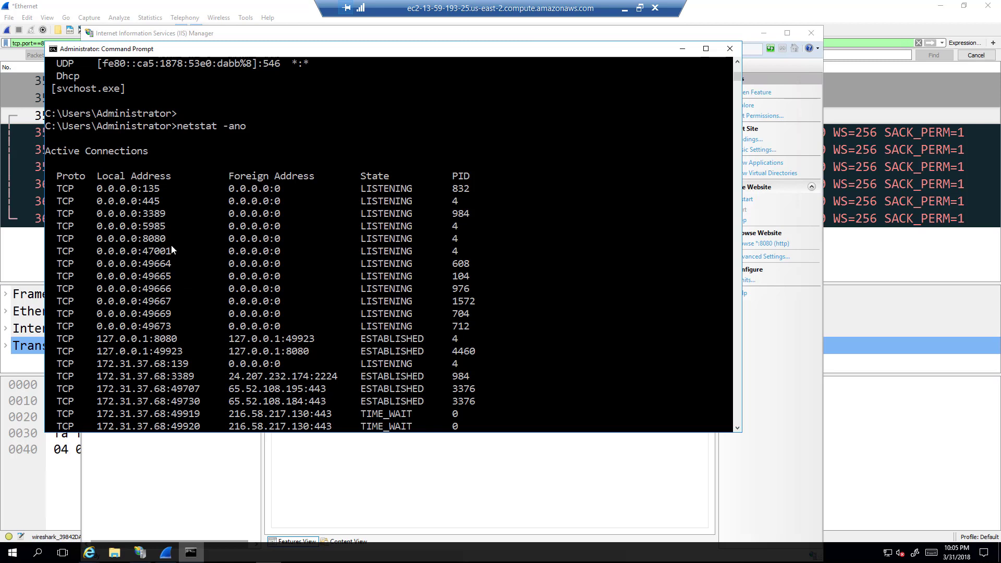
Return to Wireshark, select the first port 8080 SYN packet, number 3502, and restore the window to a smaller size.
click(846, 179)
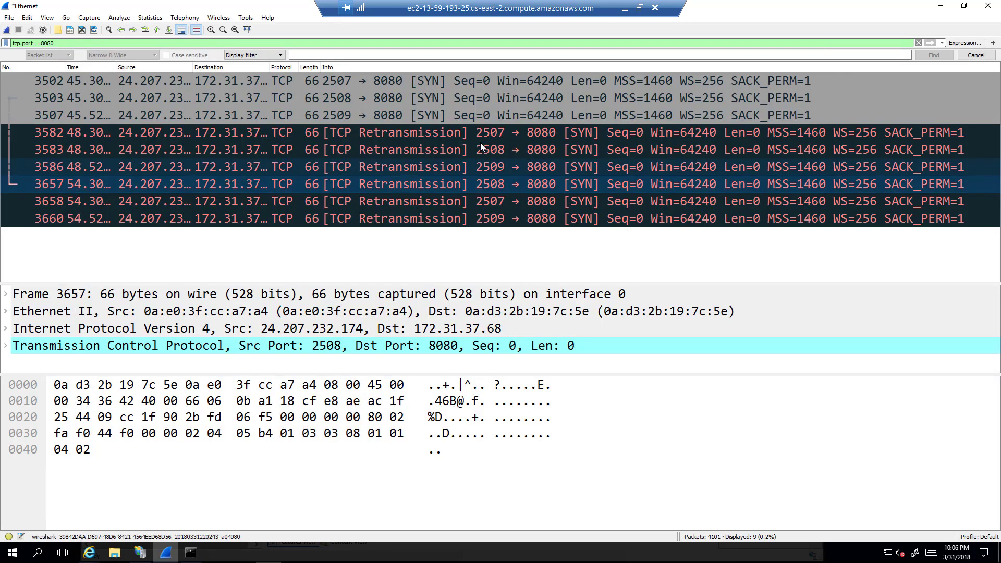
click(389, 89)
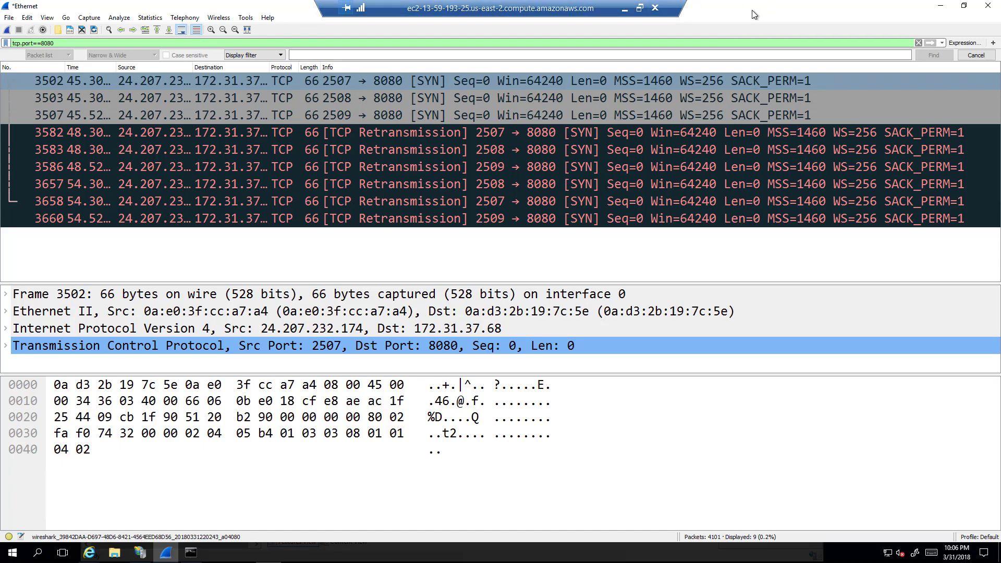
drag(752, 6, 555, 105)
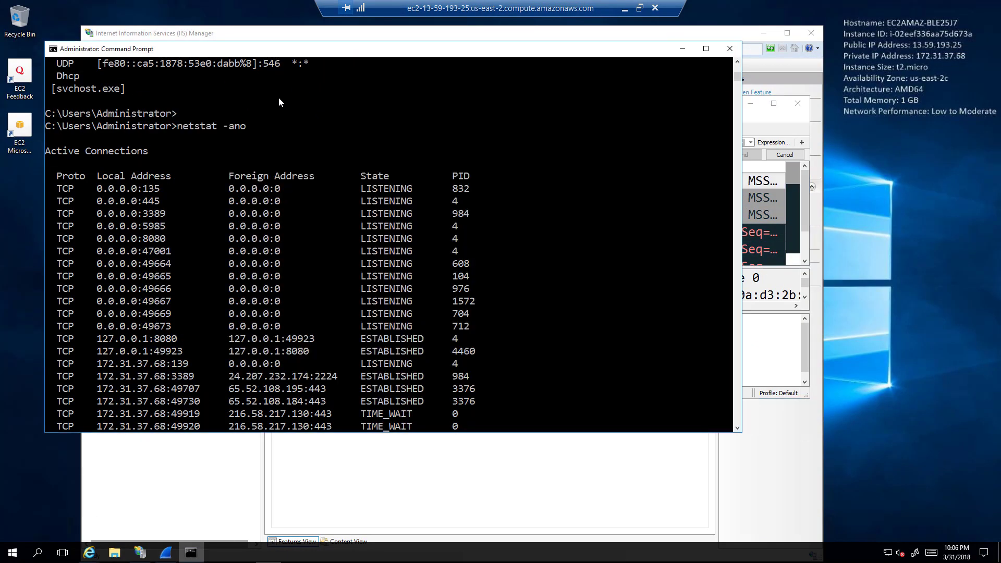
Highlight the TCP 0.0.0.0:8080 entry in the netstat output, then minimize the Command Prompt.
click(298, 81)
drag(170, 241, 51, 241)
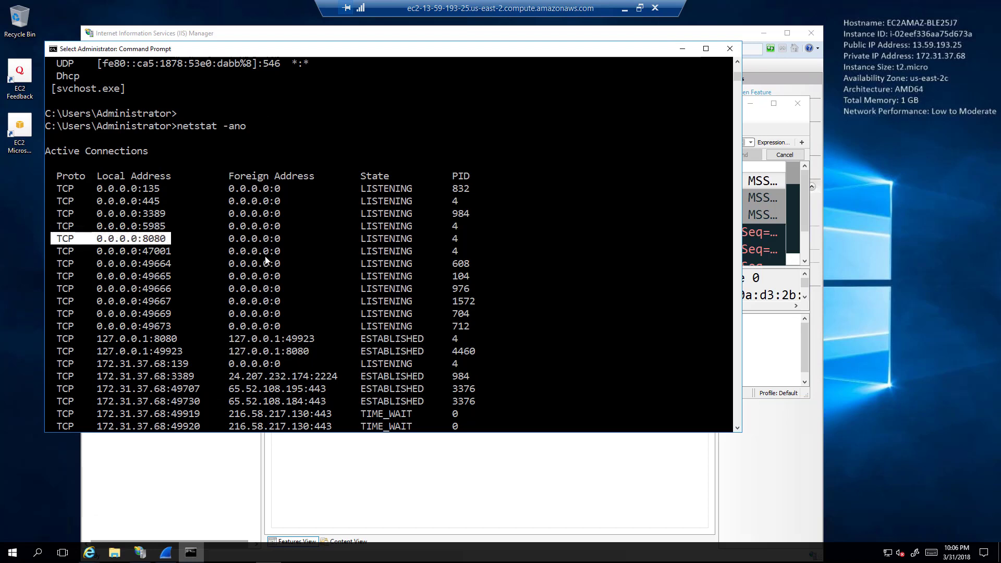
click(680, 52)
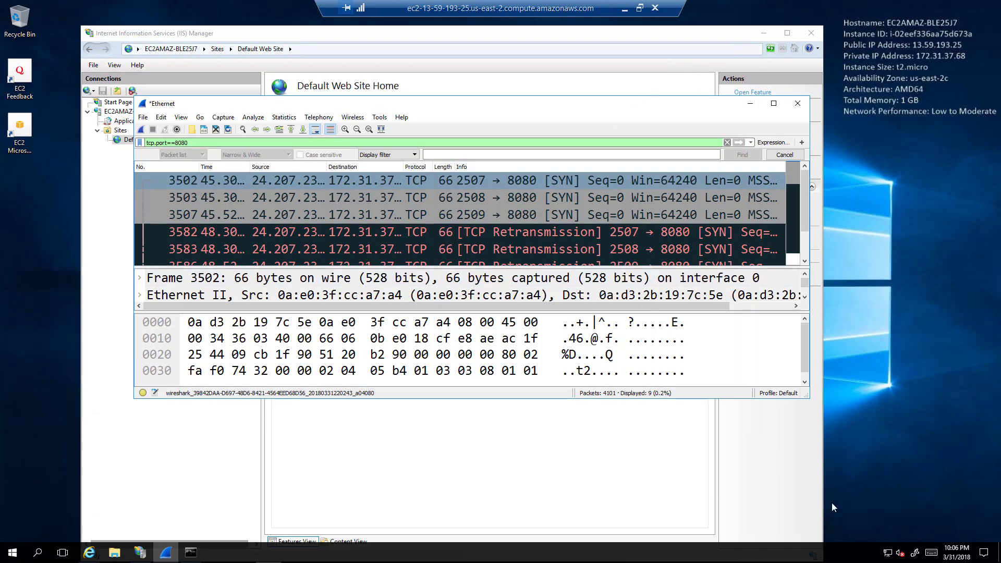
Open Windows Firewall from the Network and Sharing Center and bring up its advanced security settings.
click(887, 553)
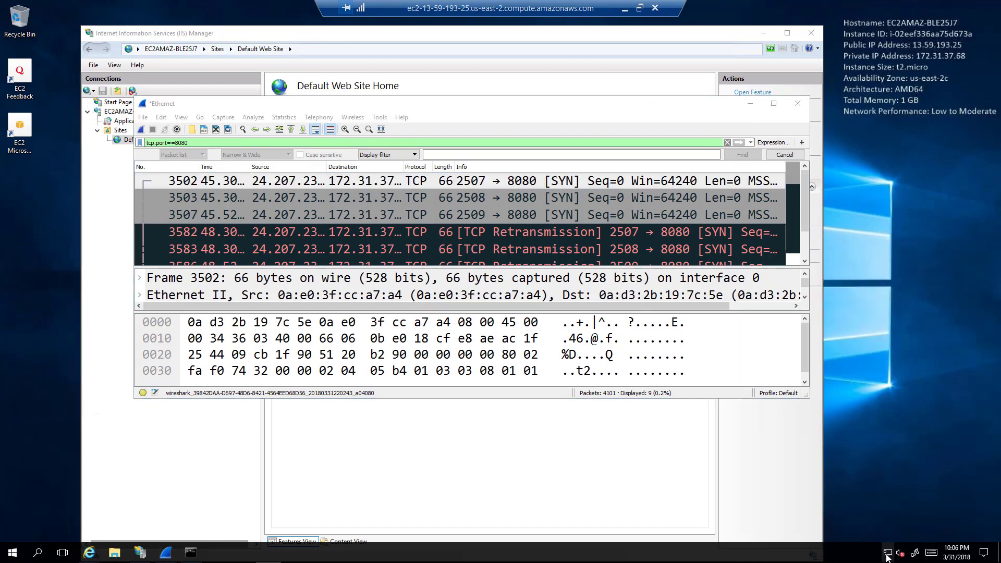
right_click(887, 556)
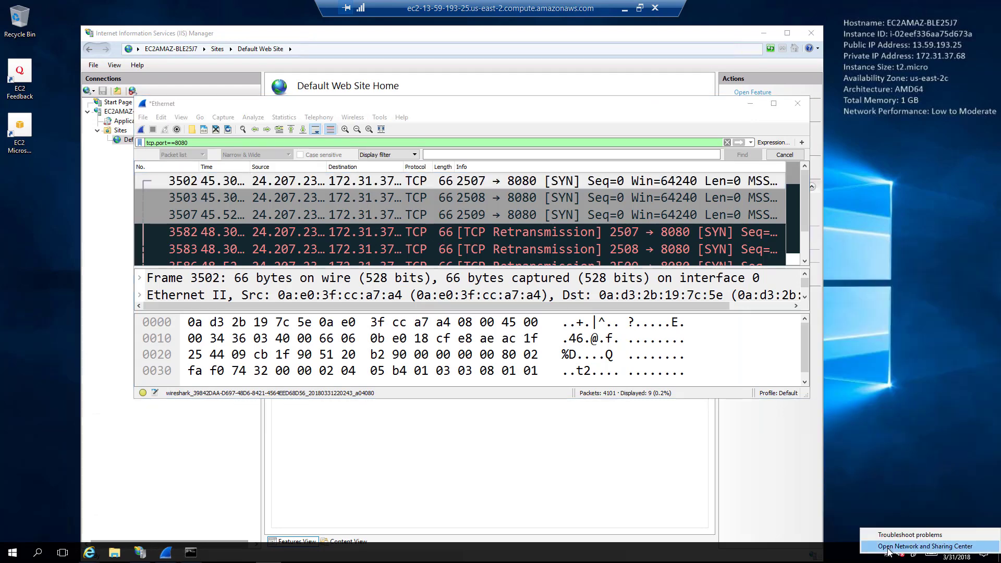
click(889, 548)
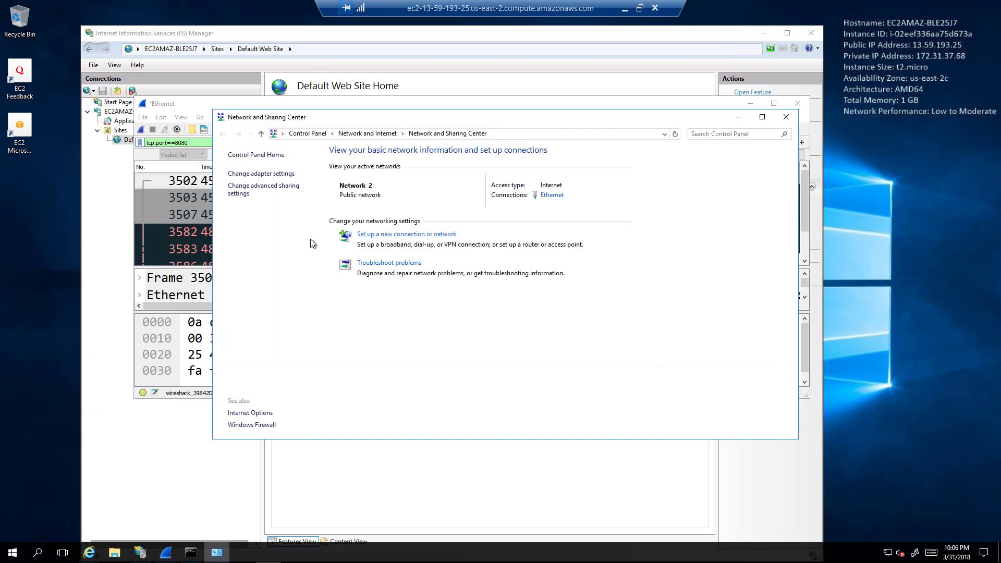
click(263, 425)
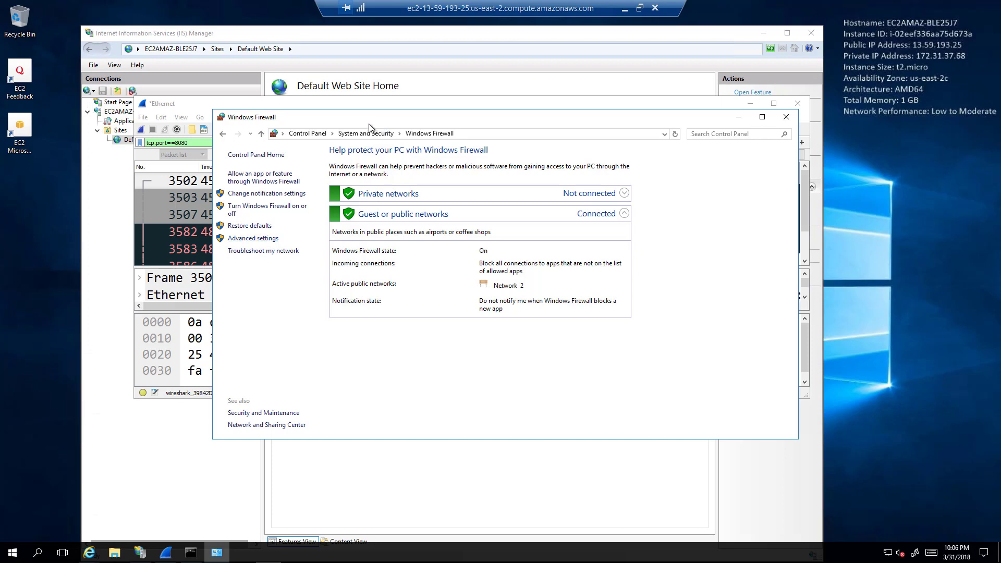
drag(371, 118, 316, 117)
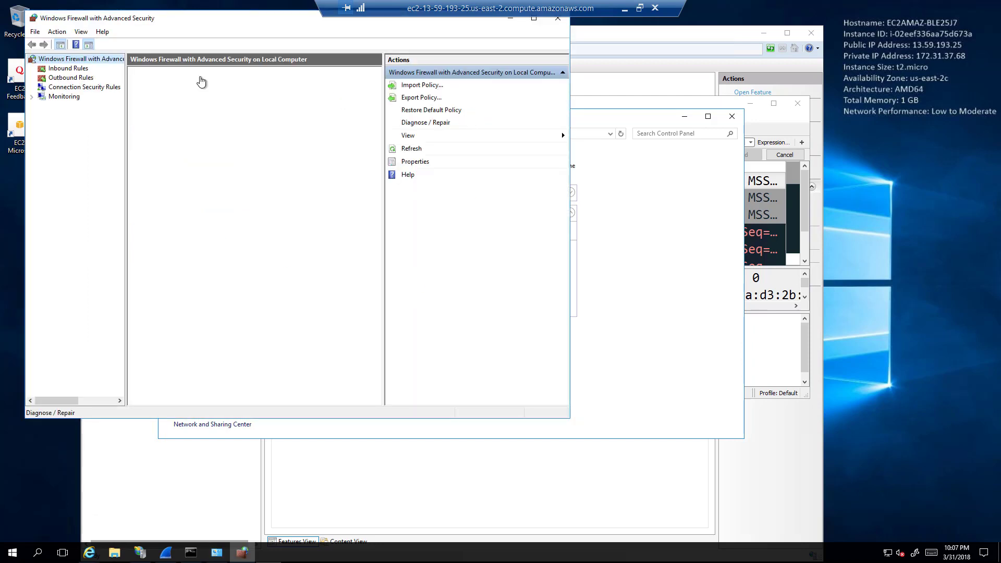
List the firewall's inbound rules in a wider window and examine their Protocol and Local Port columns.
click(55, 69)
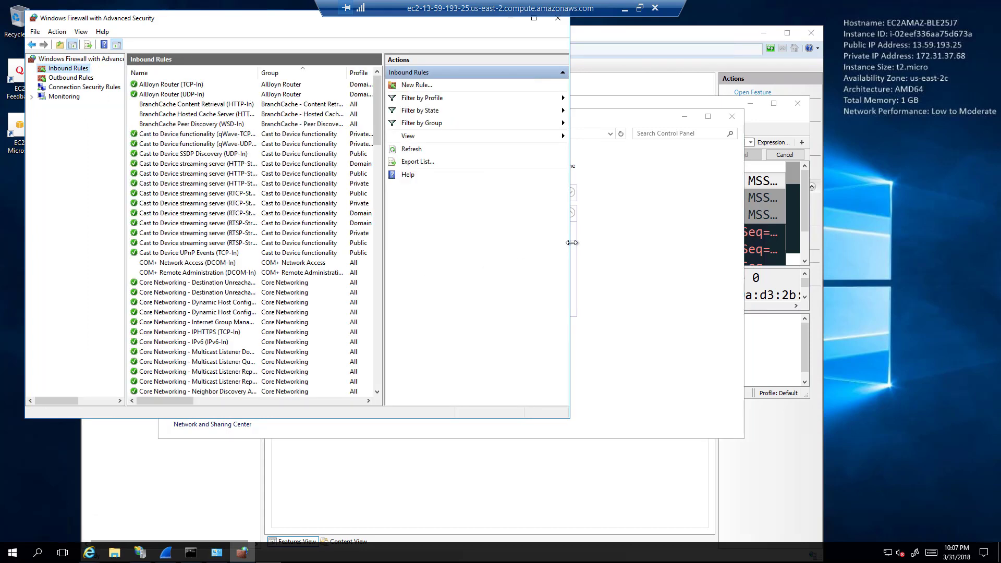
drag(832, 268, 883, 273)
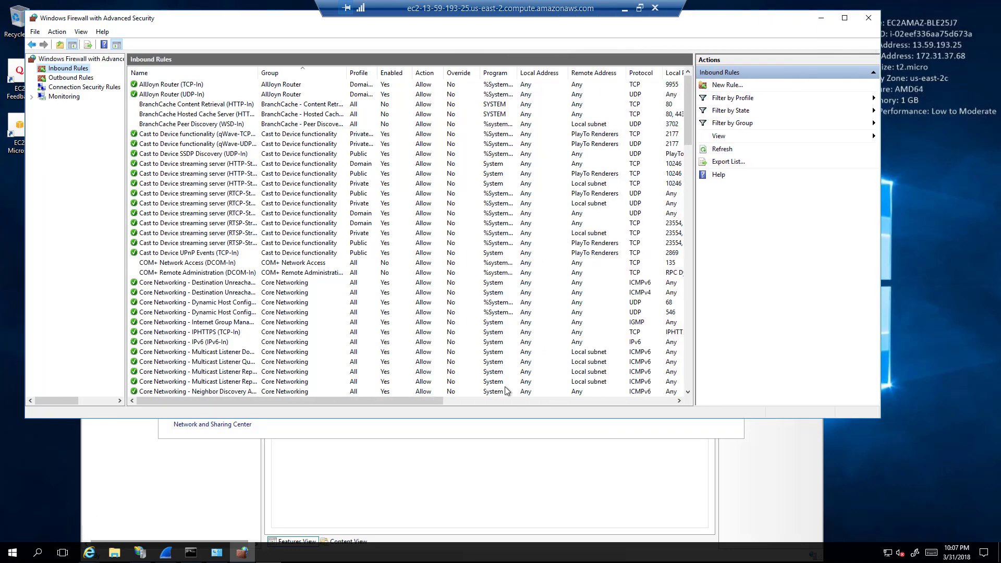
drag(451, 402, 492, 404)
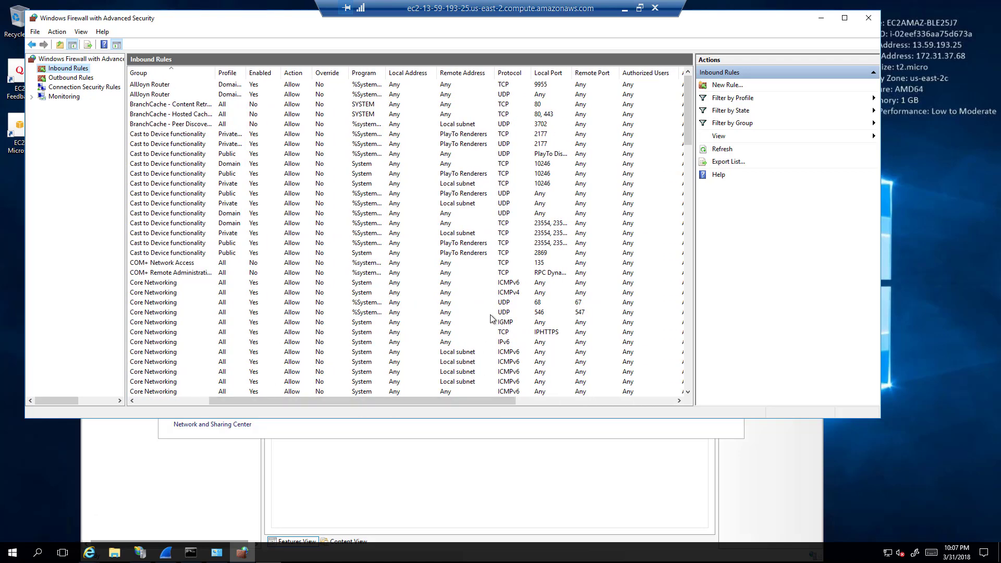
Sort the inbound rules by protocol and examine the local ports of the TCP rules.
click(507, 74)
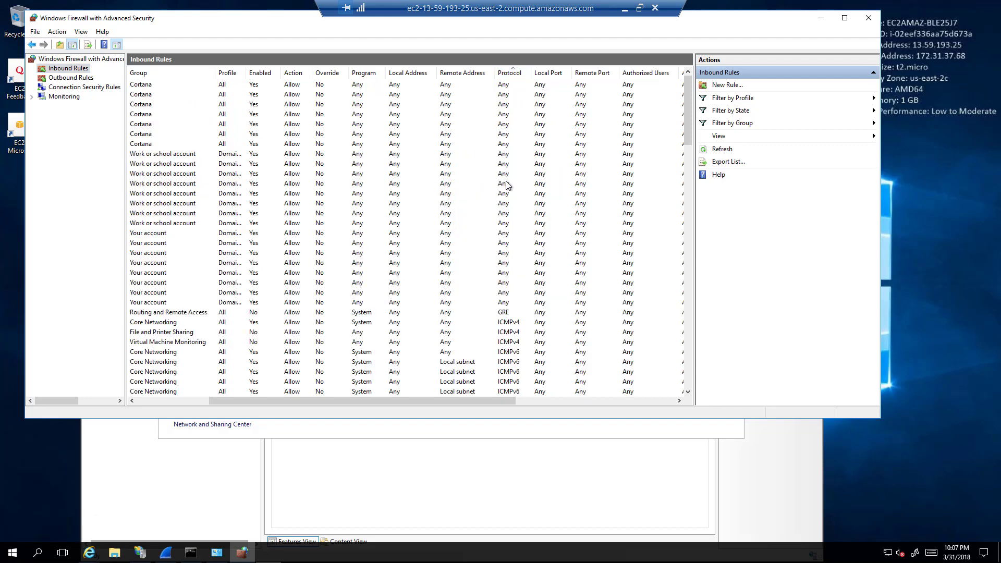
scroll(507, 185, down, 10)
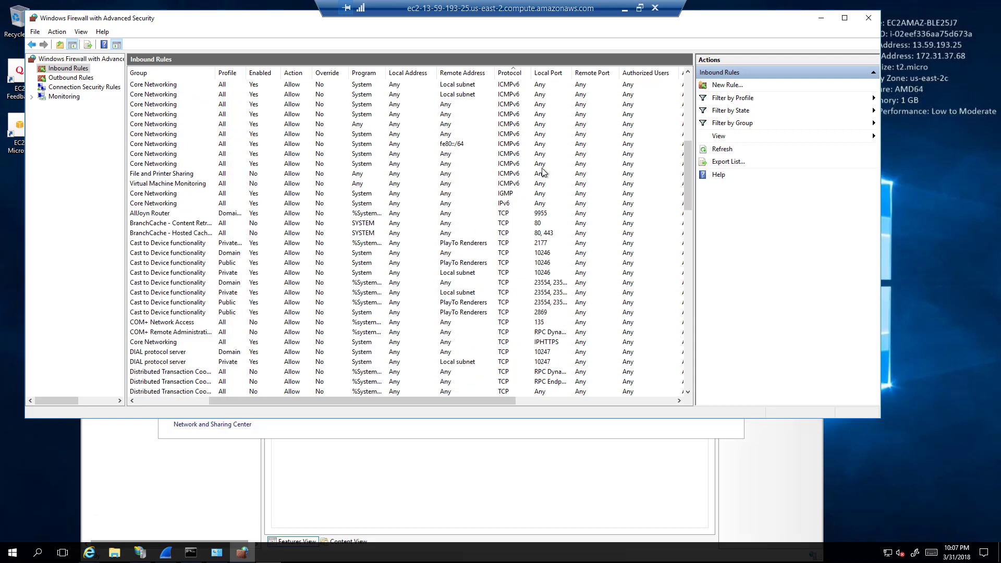
click(544, 224)
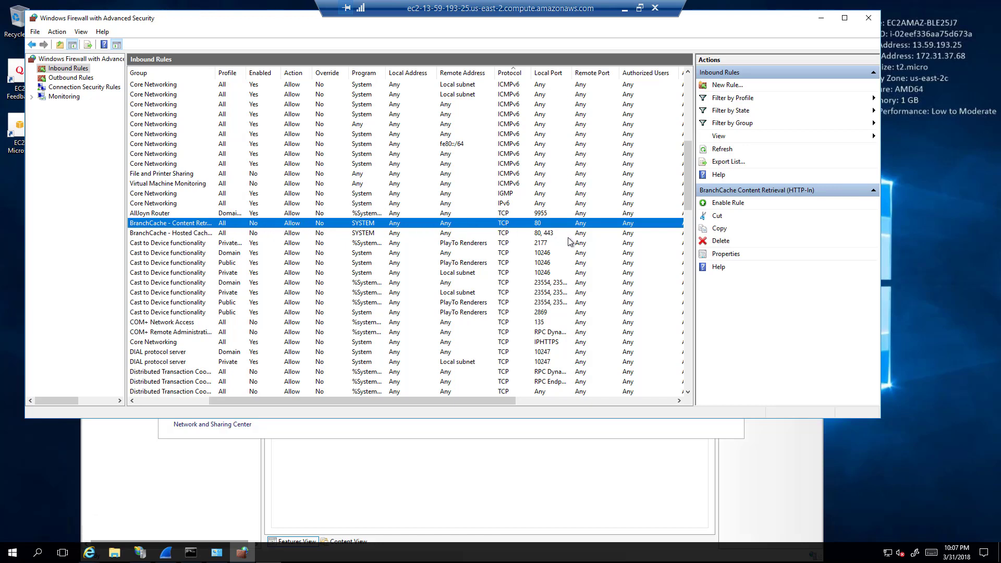
scroll(568, 237, down, 7)
scroll(568, 254, down, 9)
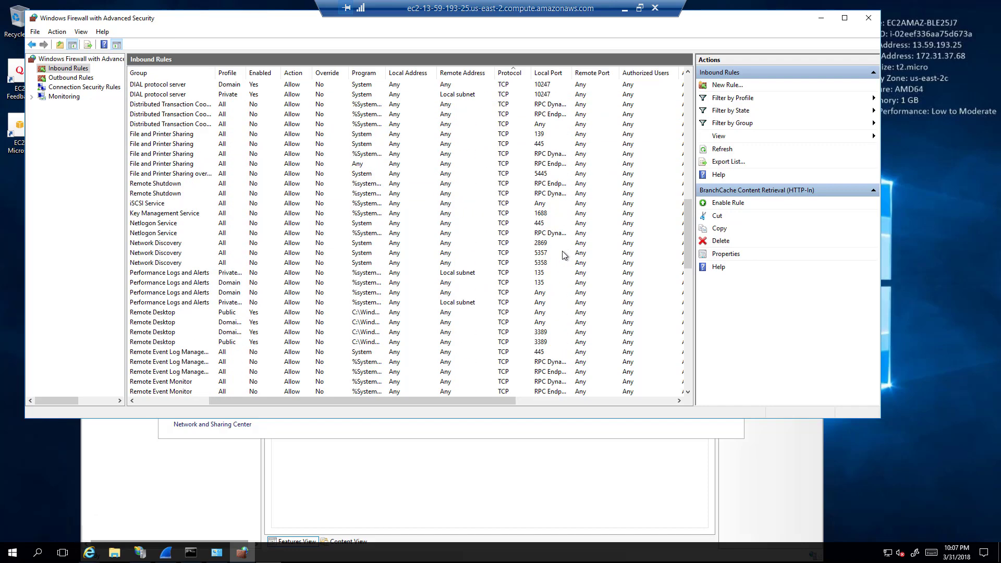
scroll(562, 257, down, 5)
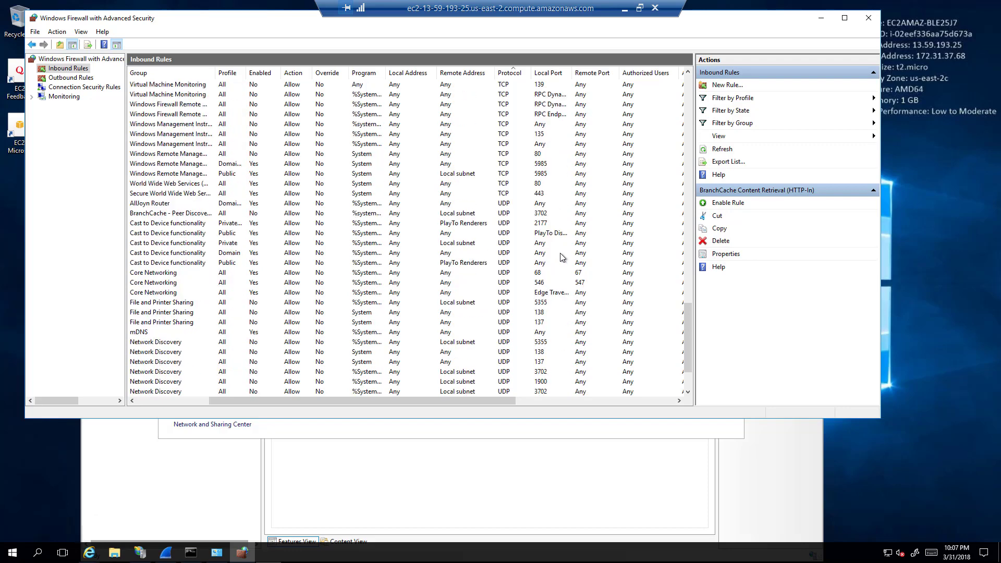
scroll(559, 254, down, 1)
scroll(576, 252, up, 20)
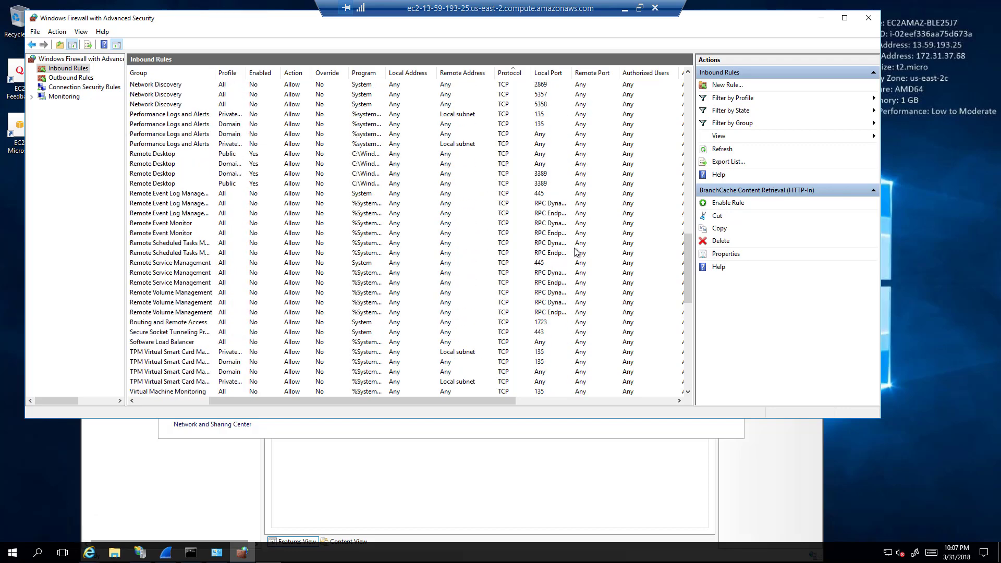
scroll(576, 252, up, 3)
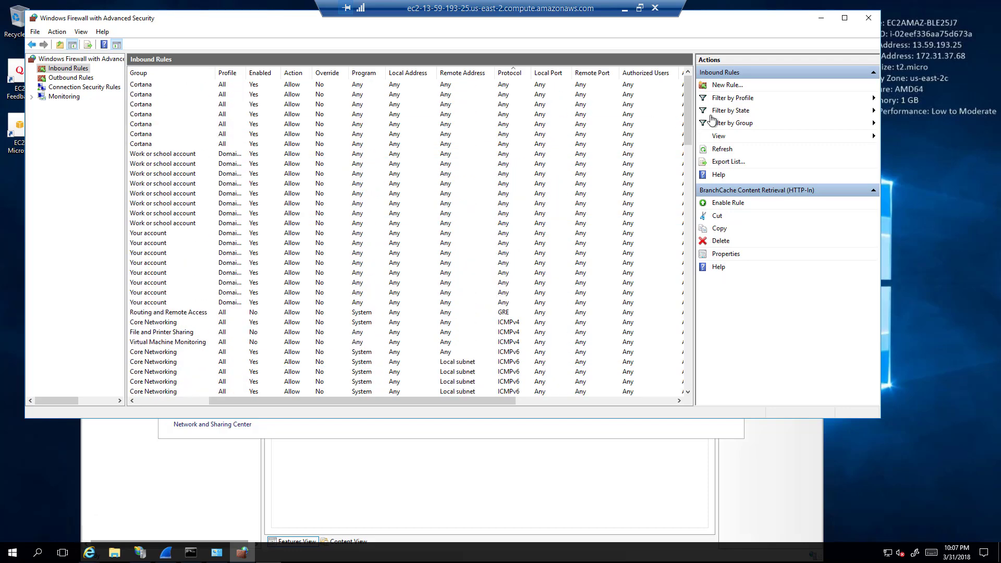
Set up a new inbound port rule that allows connections on TCP port 8080 for the Domain, Private and Public profiles.
click(726, 85)
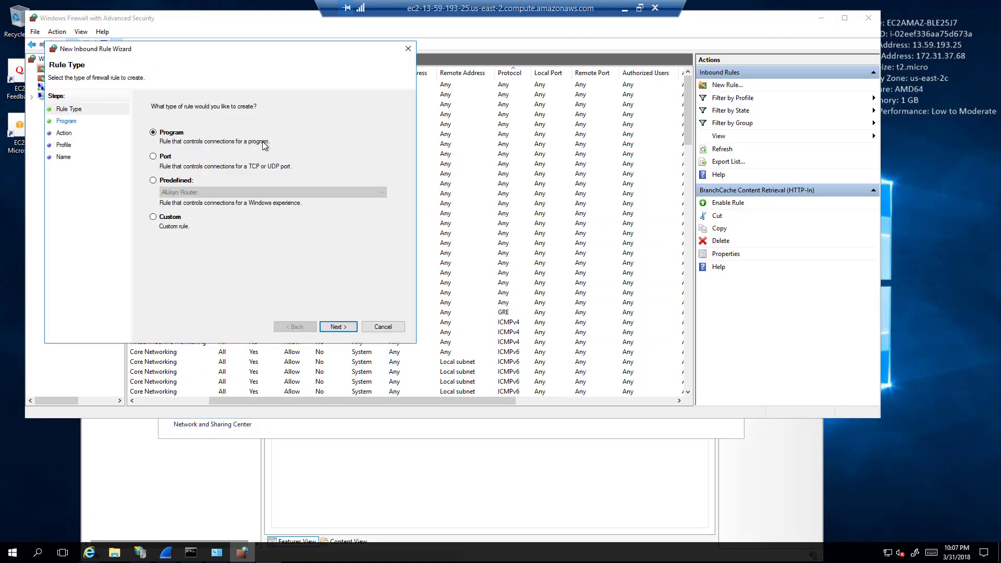
click(165, 157)
click(338, 326)
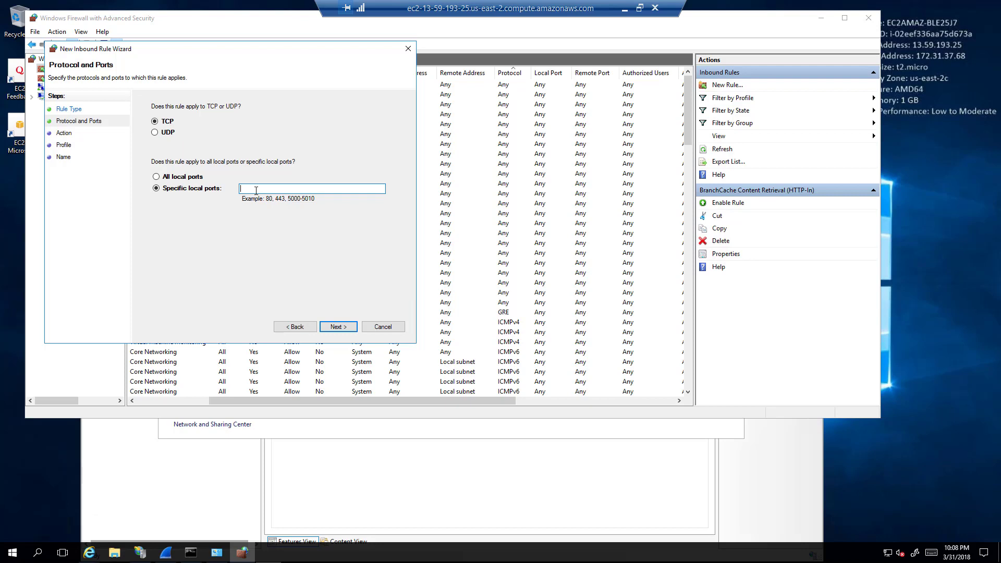
click(338, 327)
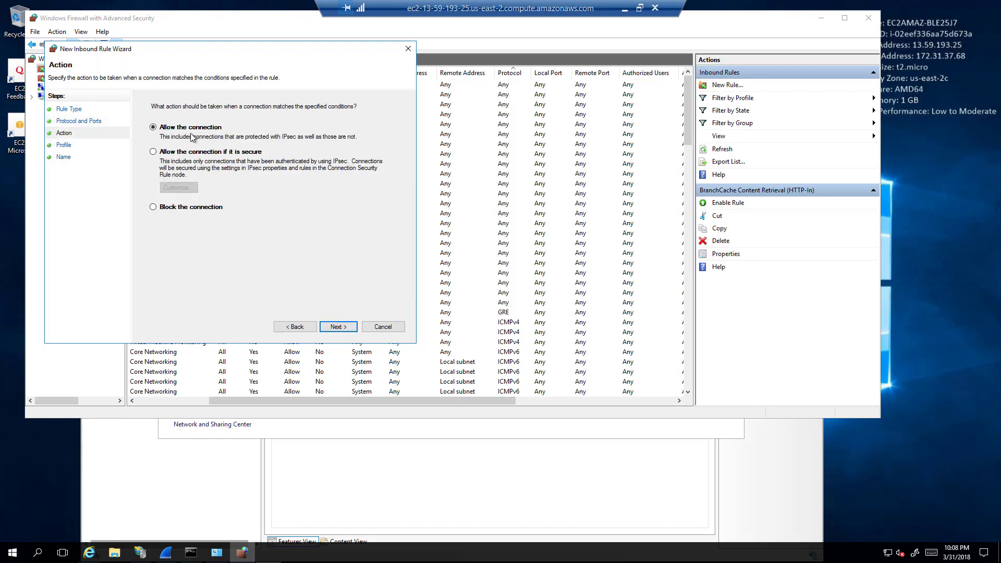
click(341, 327)
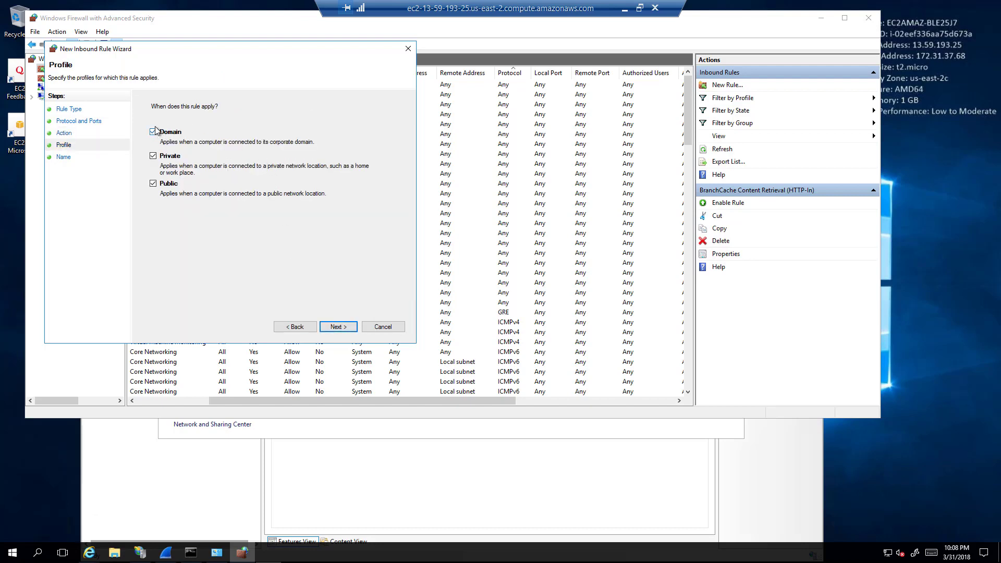
click(342, 327)
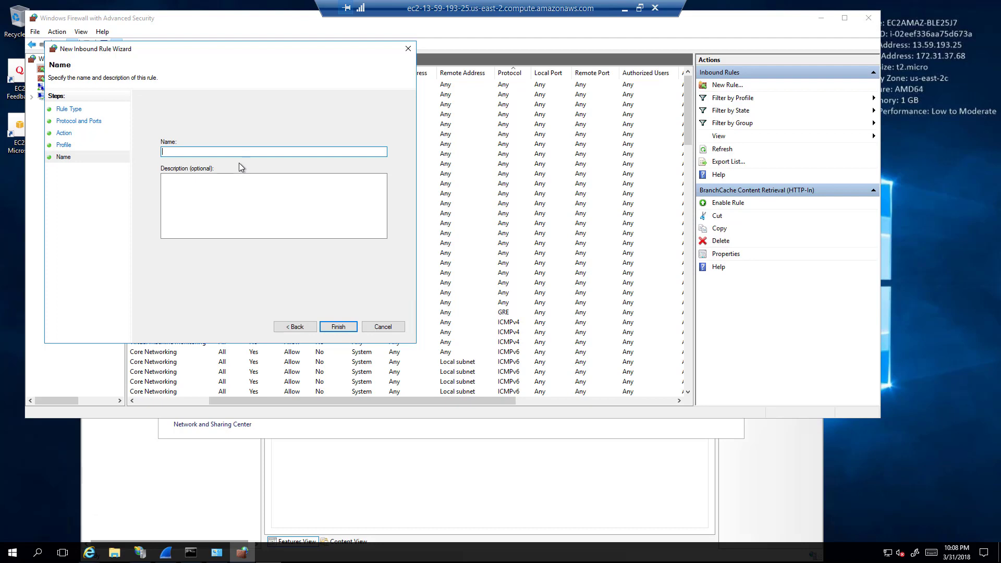
Name the new inbound rule "IIS TCP Port 8080".
text(IIS Port)
key(BackSpace)
key(BackSpace)
key(BackSpace)
key(BackSpace)
key(BackSpace)
text(C)
key(BackSpace)
text(TCP Port 8080)
key(Tab)
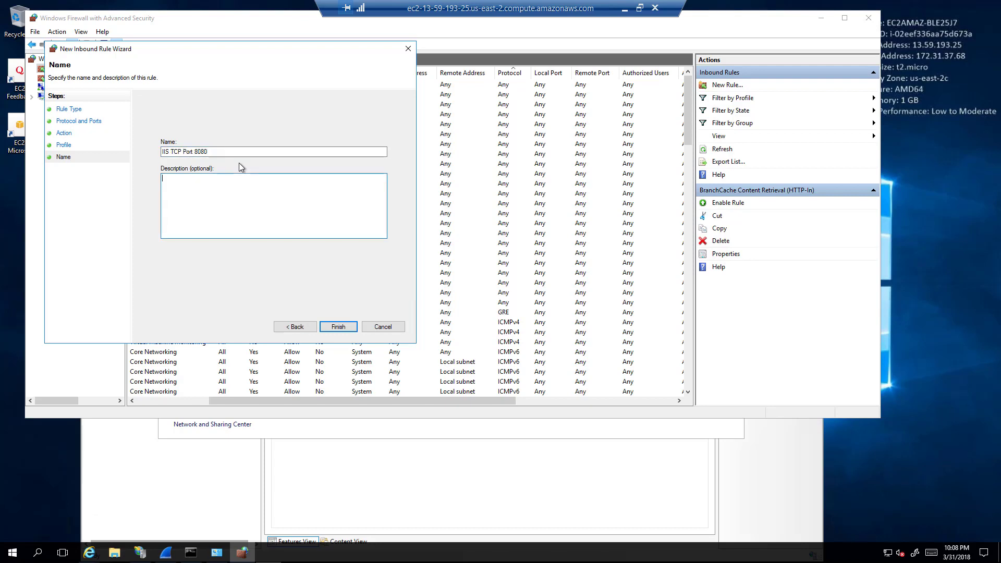
Describe the rule as HTTP web traffic and finish creating it.
text(Co)
key(BackSpace)
key(BackSpace)
text(Inbound web traf)
key(BackSpace)
key(BackSpace)
key(BackSpace)
key(BackSpace)
key(BackSpace)
key(BackSpace)
key(BackSpace)
key(BackSpace)
key(BackSpace)
key(BackSpace)
key(BackSpace)
text(HTTP web traffic on Port 80)
key(BackSpace)
key(BackSpace)
key(BackSpace)
key(BackSpace)
key(BackSpace)
key(BackSpace)
key(BackSpace)
click(332, 330)
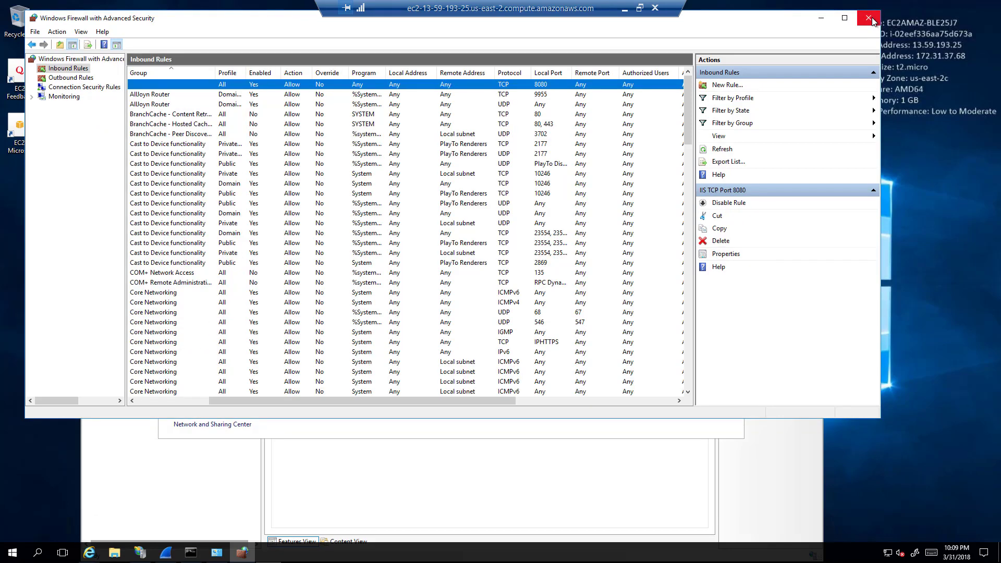
Close both Windows Firewall windows and start a new Wireshark capture without saving the old packets.
click(873, 20)
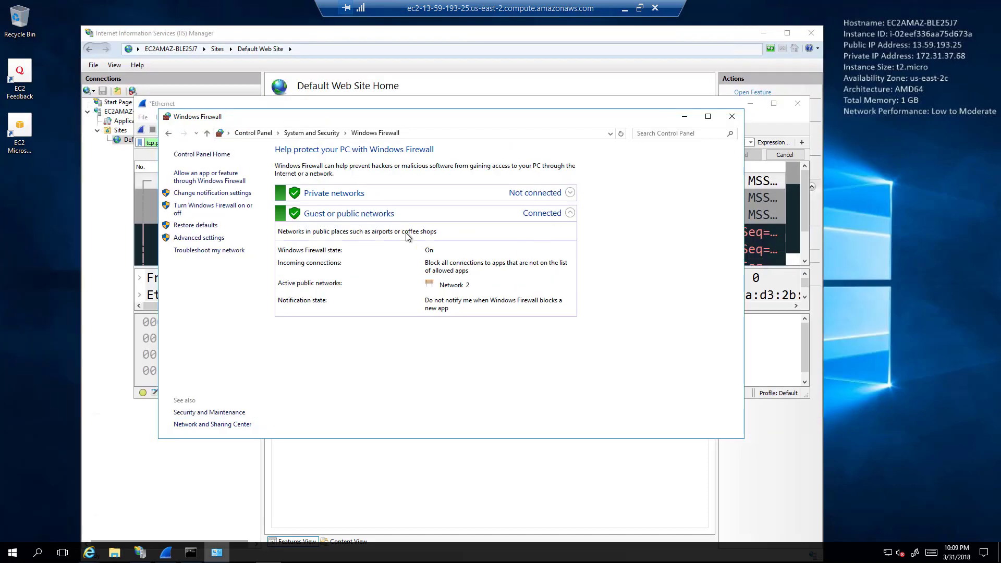
click(734, 116)
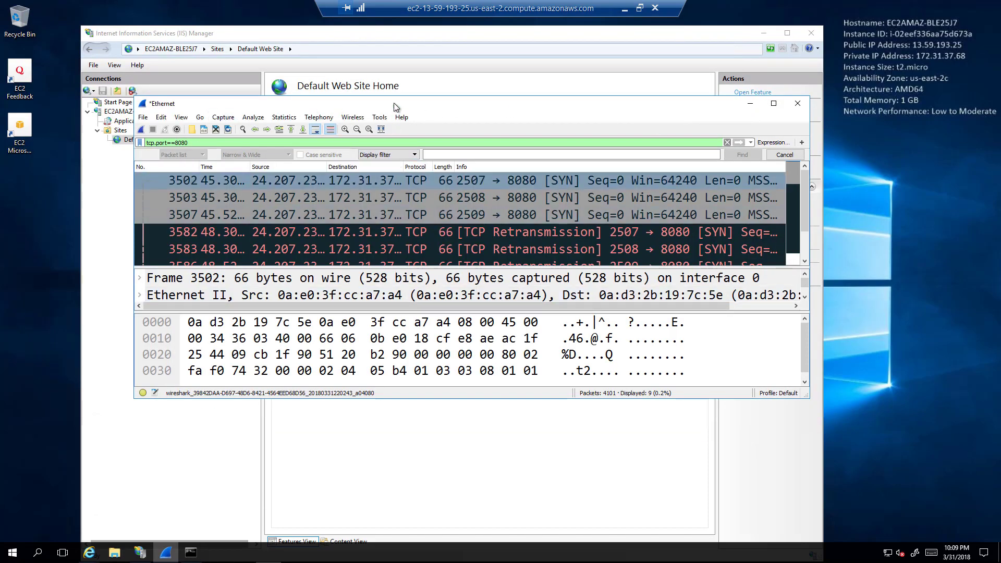
click(142, 129)
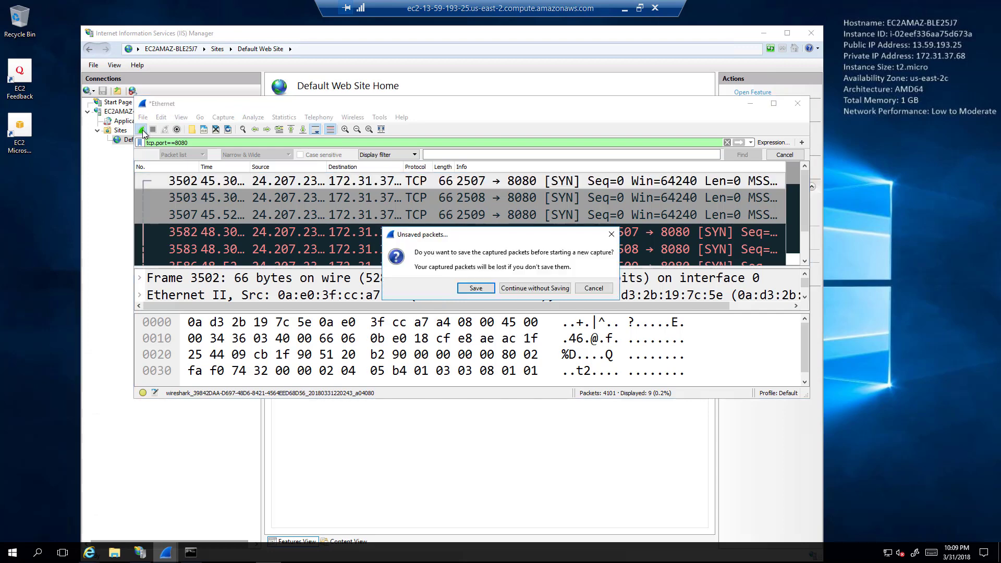
click(531, 296)
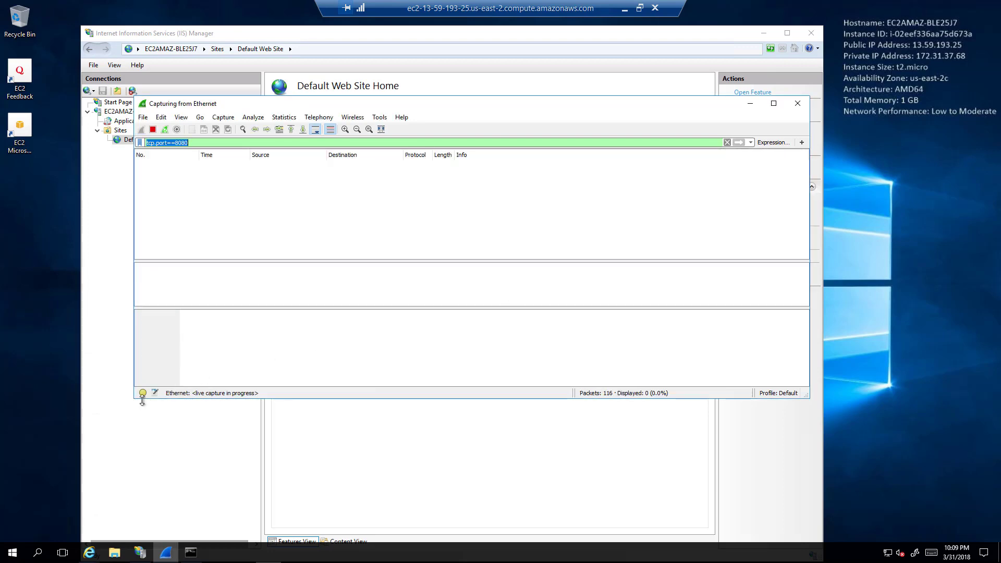
Make the Wireshark window taller and widen the Destination column to fit complete IP addresses.
drag(141, 399, 158, 473)
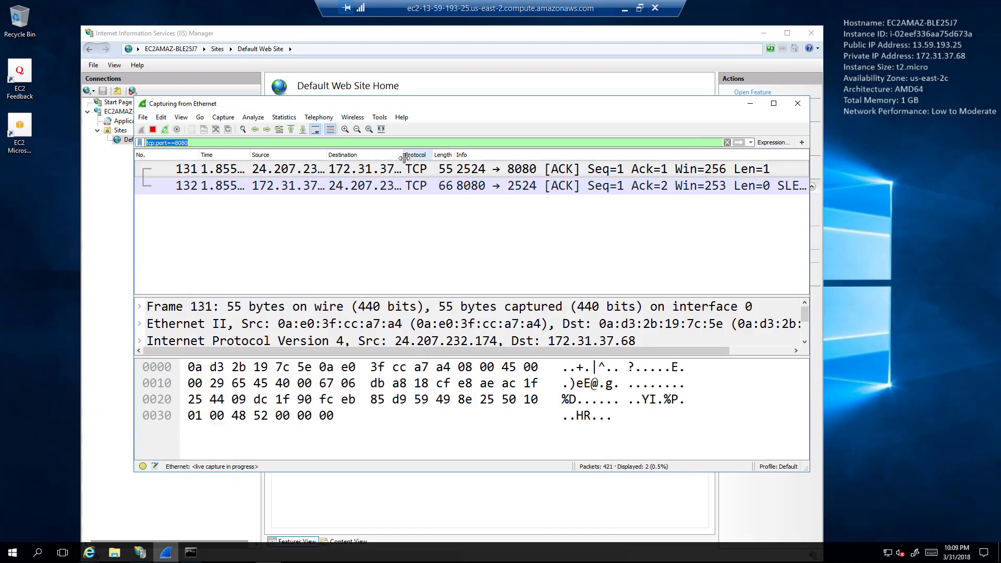
click(454, 155)
drag(404, 155, 473, 155)
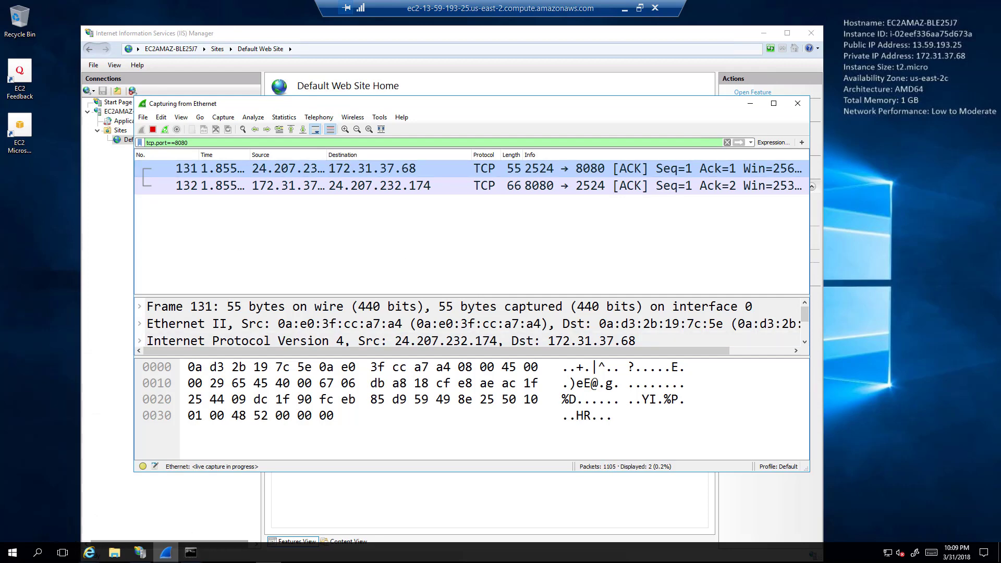
Switch to Chrome, reload 13.59.193.25:8080, and return to the Wireshark capture to view the port 8080 traffic.
key(alt+Tab)
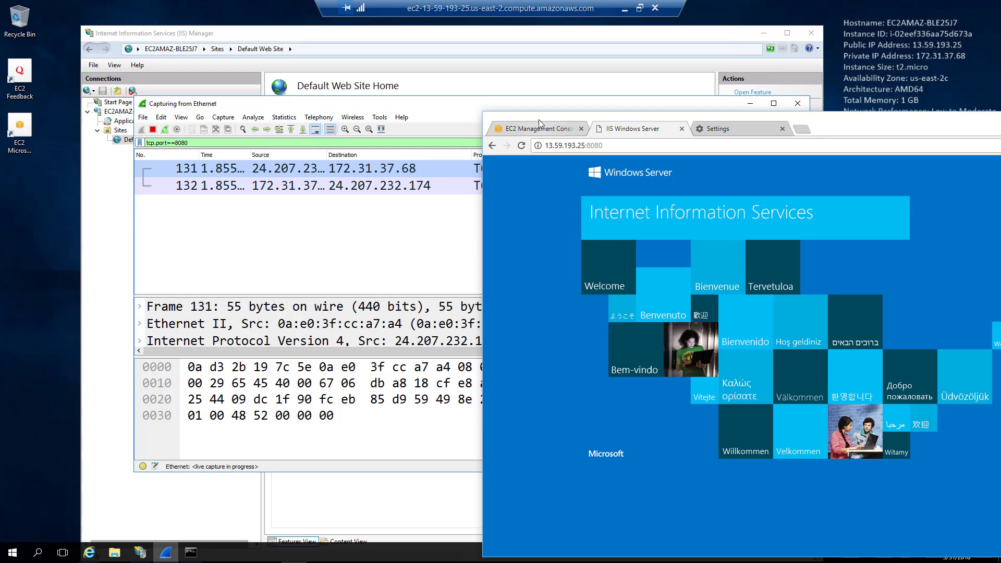
drag(539, 120, 290, 58)
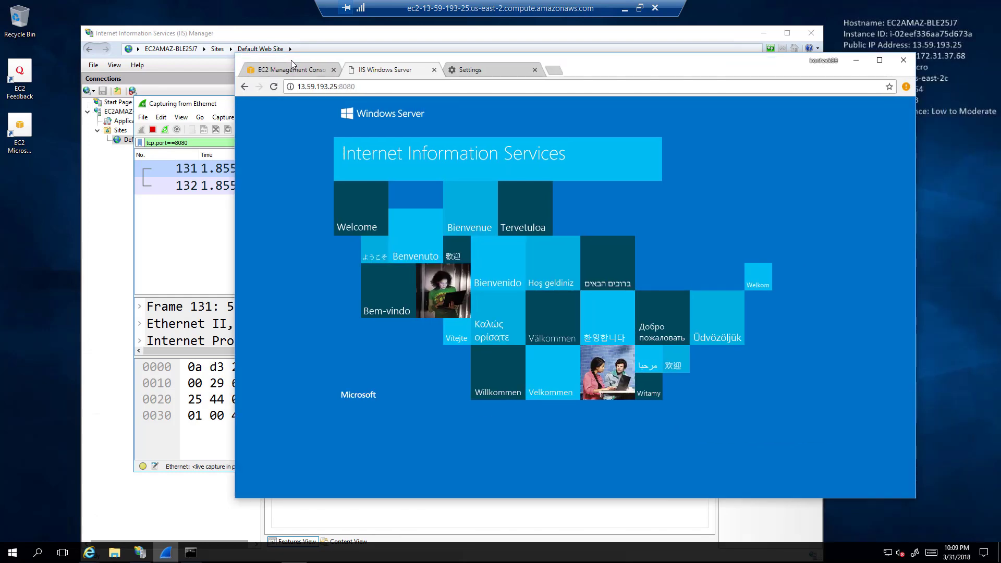
click(364, 87)
key(Return)
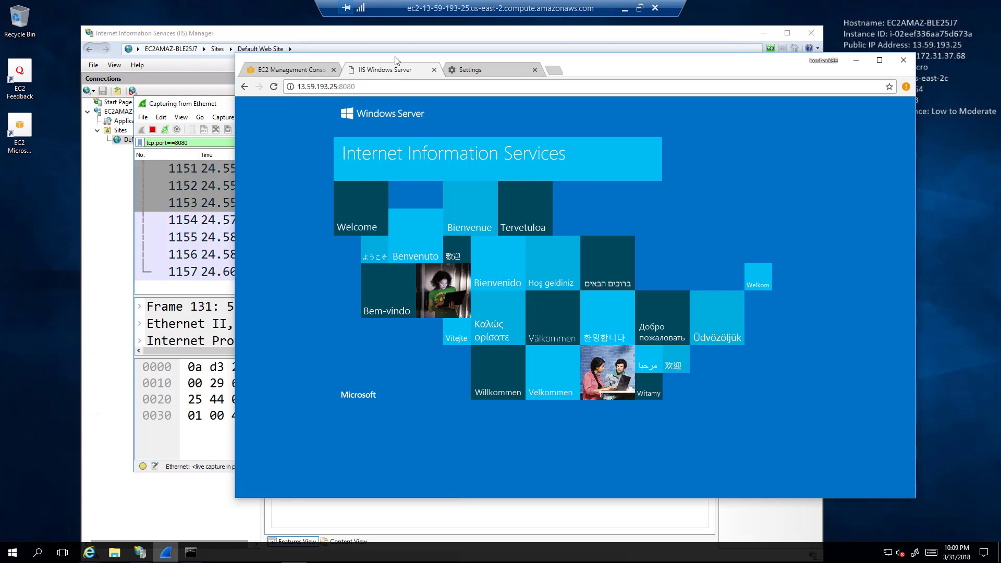
drag(396, 53, 663, 237)
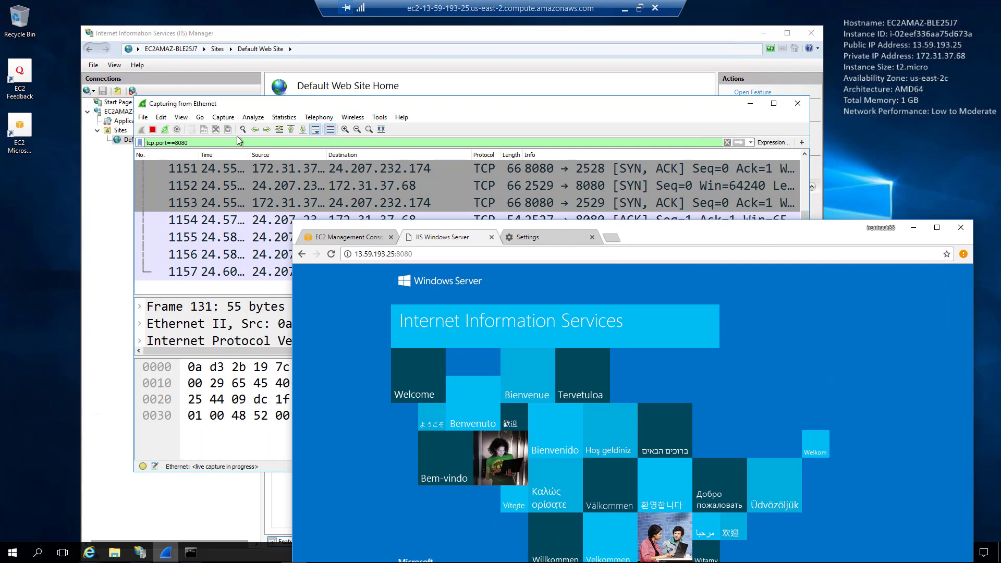
click(381, 100)
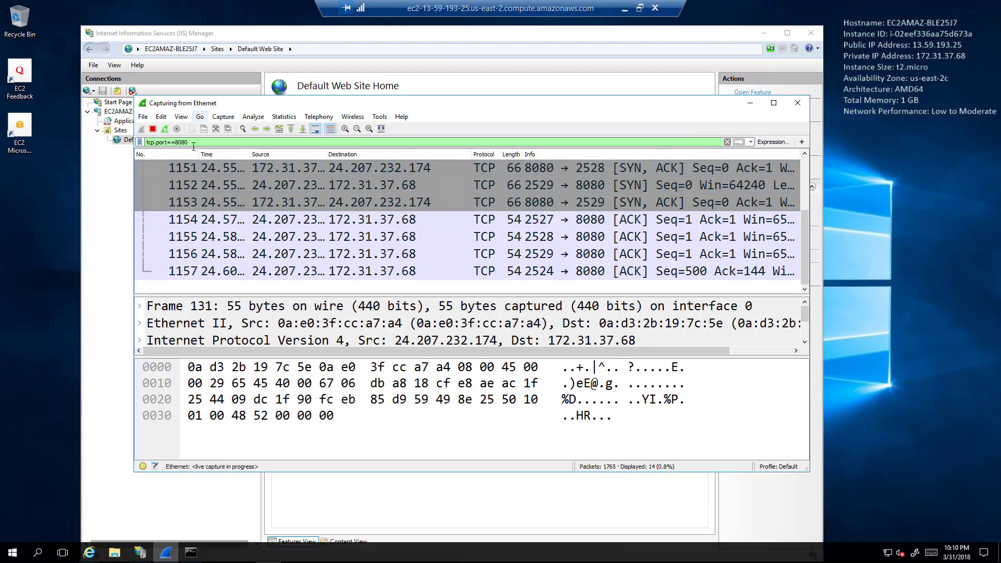
Stop and quit Wireshark without saving, then open the bindings of Default Web Site in IIS Manager.
click(796, 102)
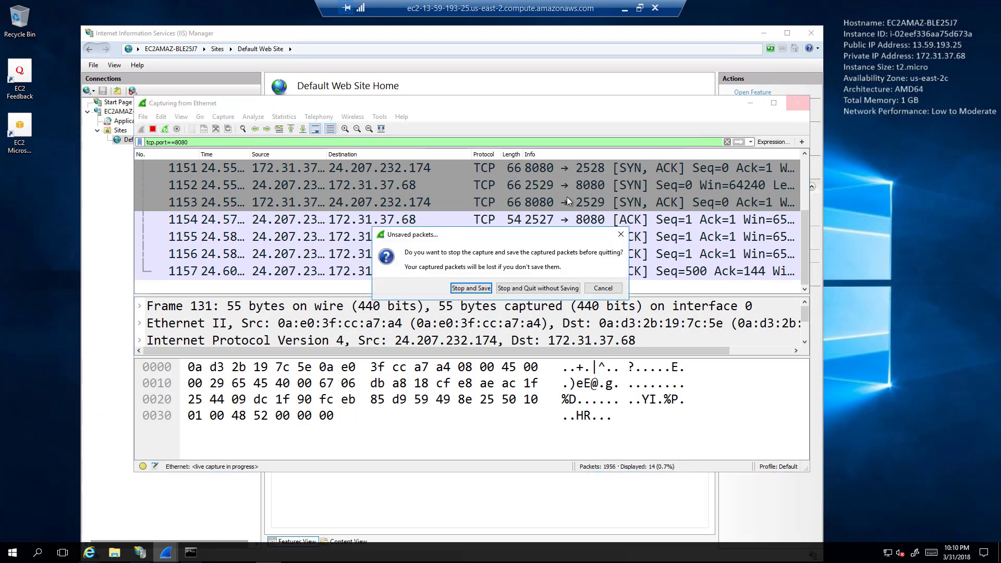
click(522, 290)
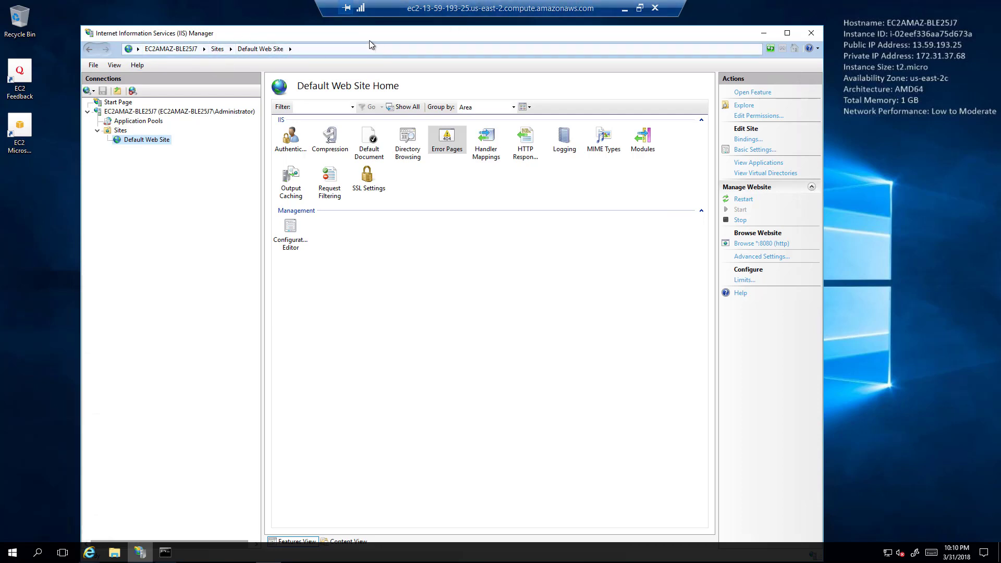
right_click(125, 139)
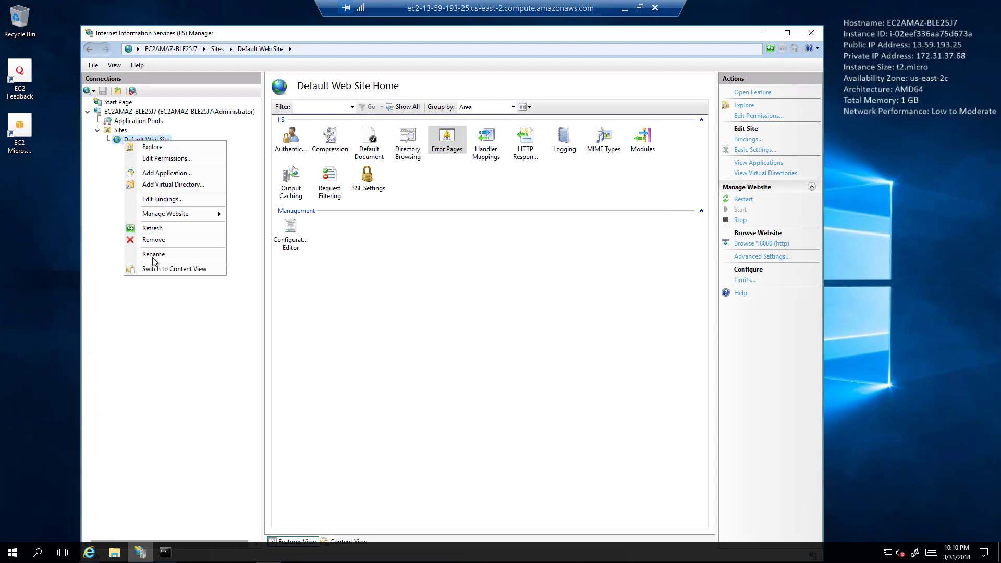
click(159, 199)
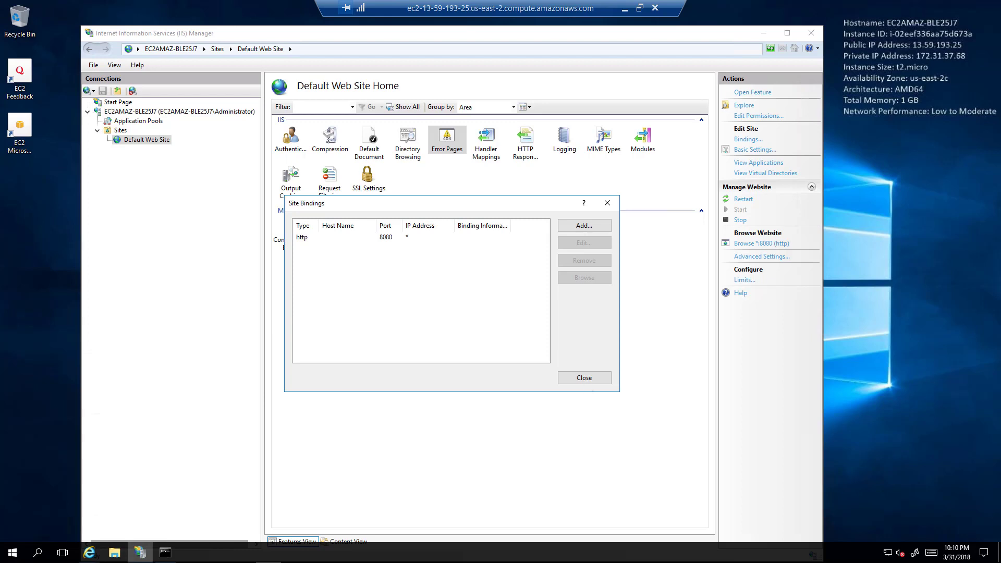
Switch to the EC2 Management Console in Chrome and review the security group's inbound rules alongside the IIS site bindings.
key(alt+Tab)
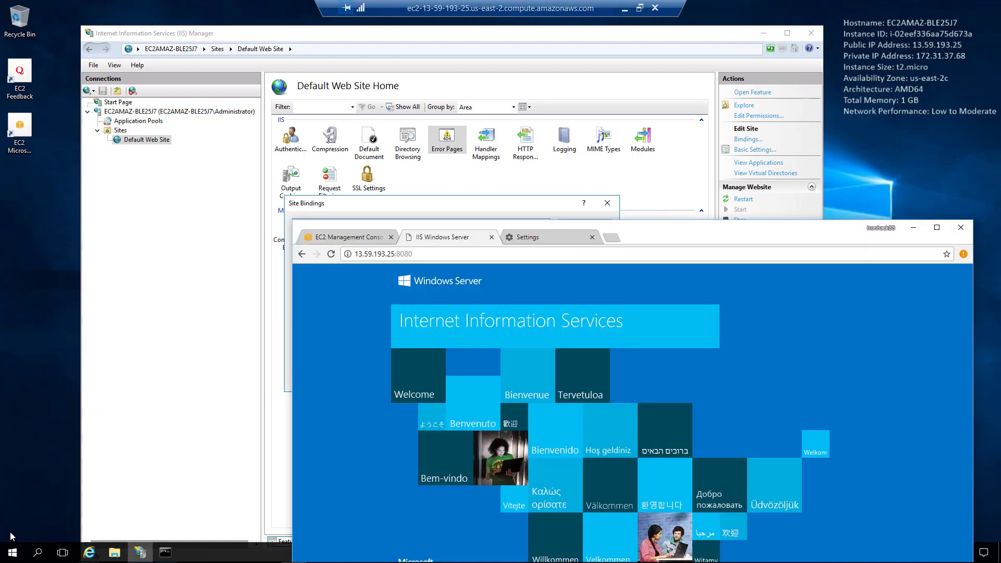
click(311, 241)
drag(671, 237, 464, 87)
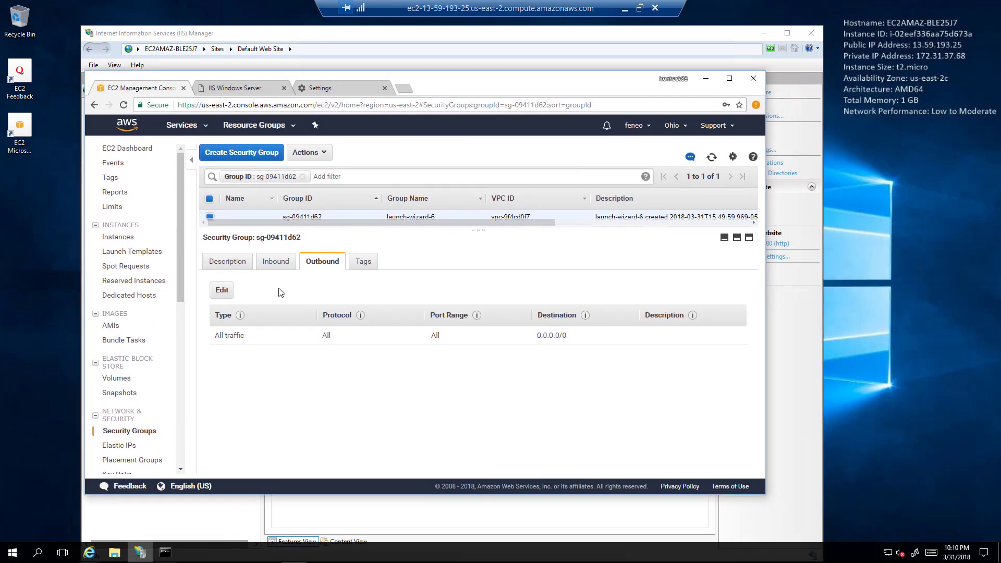
click(276, 262)
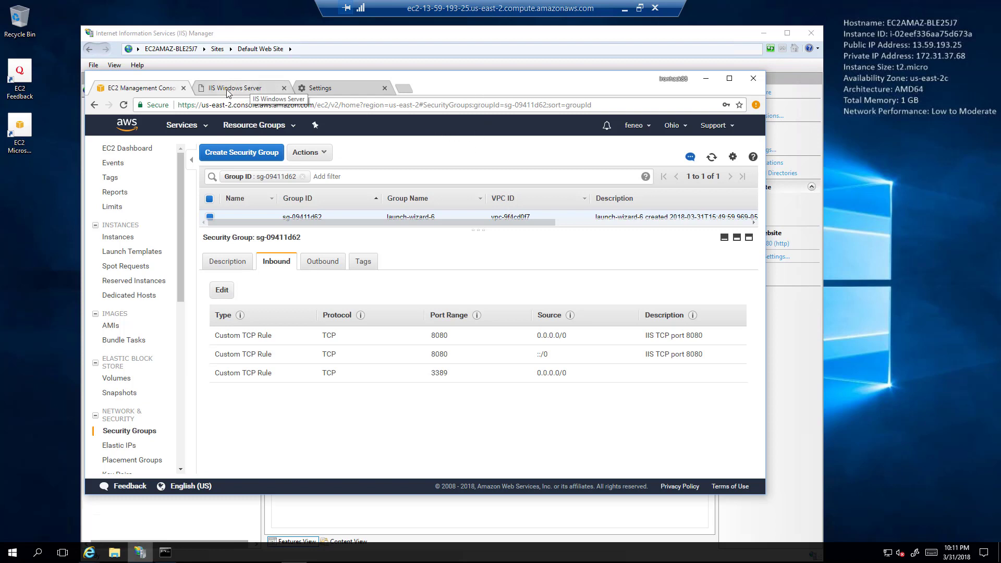
drag(458, 84, 529, 339)
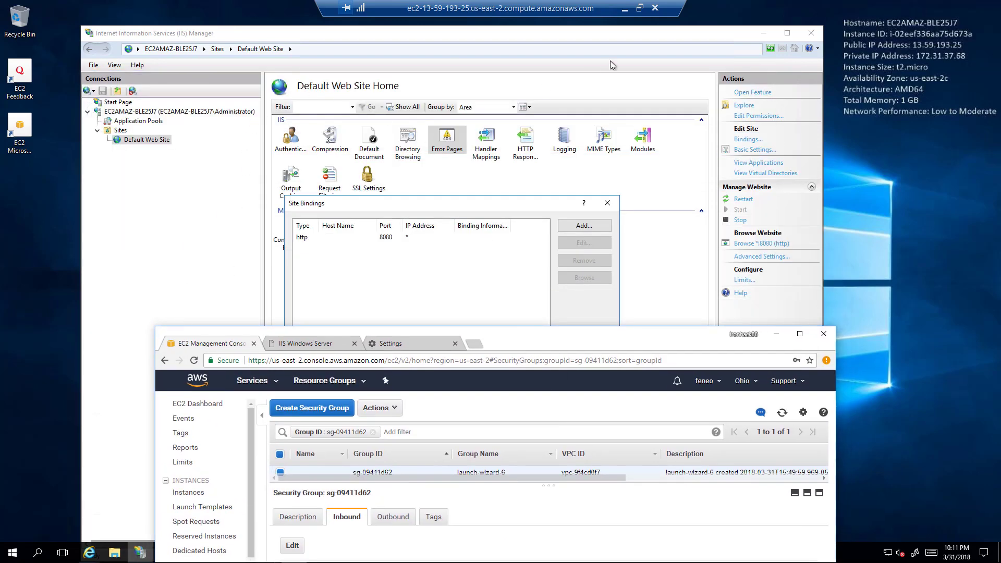
drag(590, 334, 584, 194)
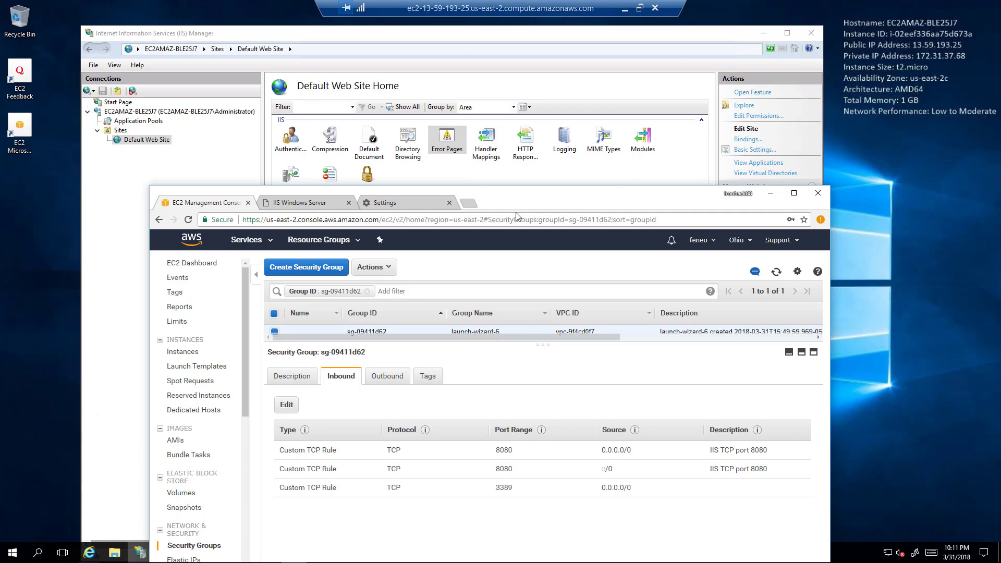
drag(516, 199, 512, 64)
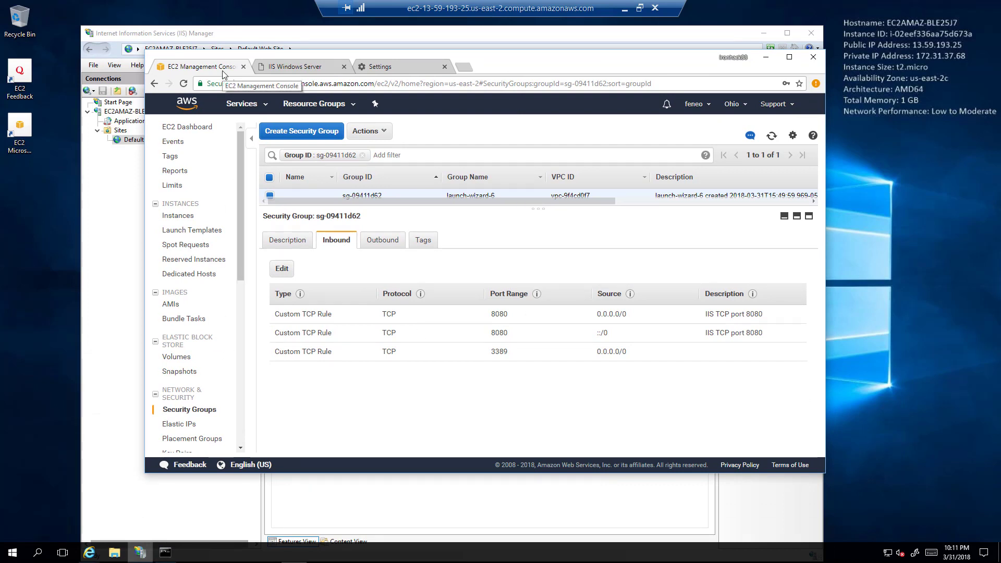
Close the Default Web Site bindings dialog and minimize both the Chrome and IIS Manager windows.
click(768, 58)
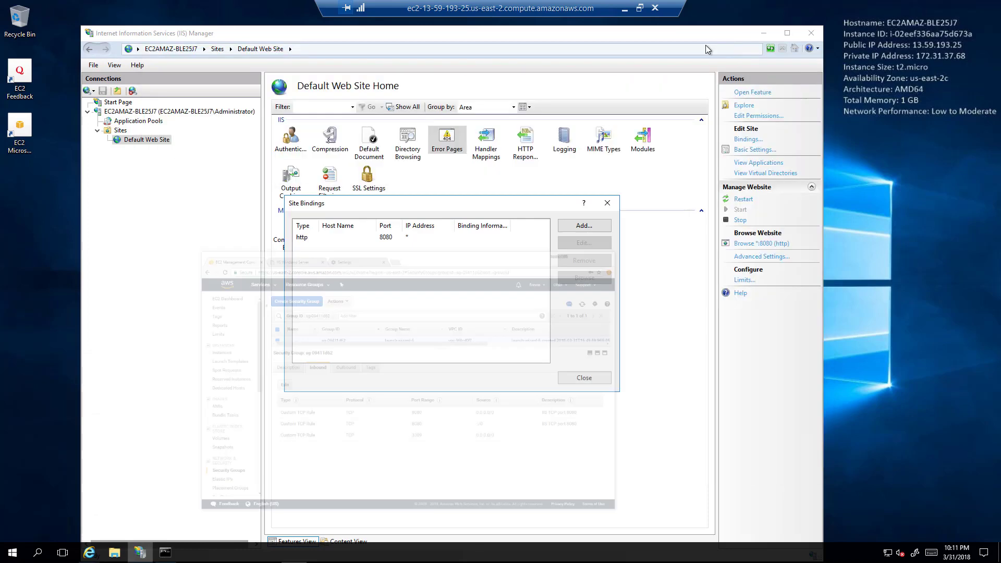
click(764, 33)
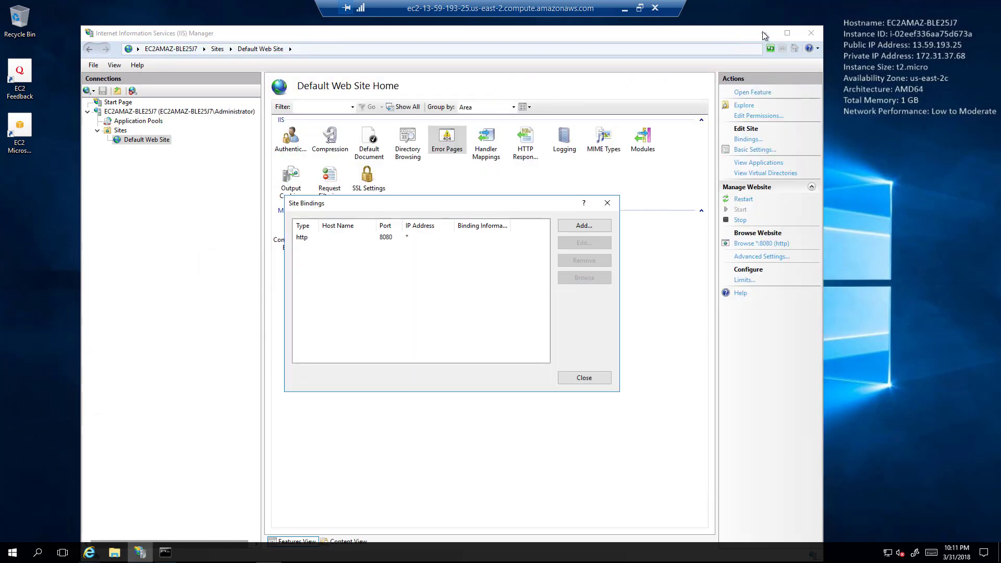
click(575, 385)
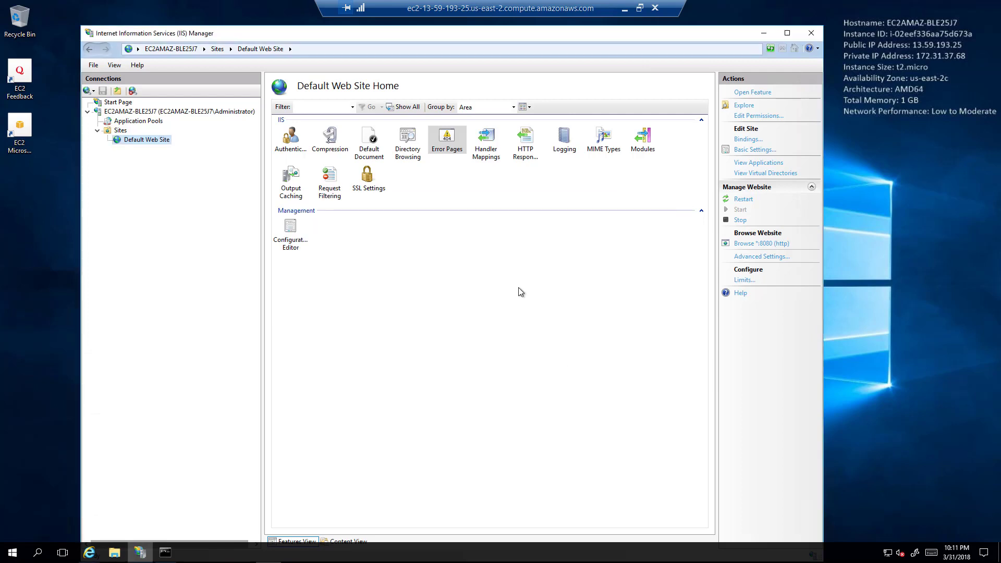
click(764, 33)
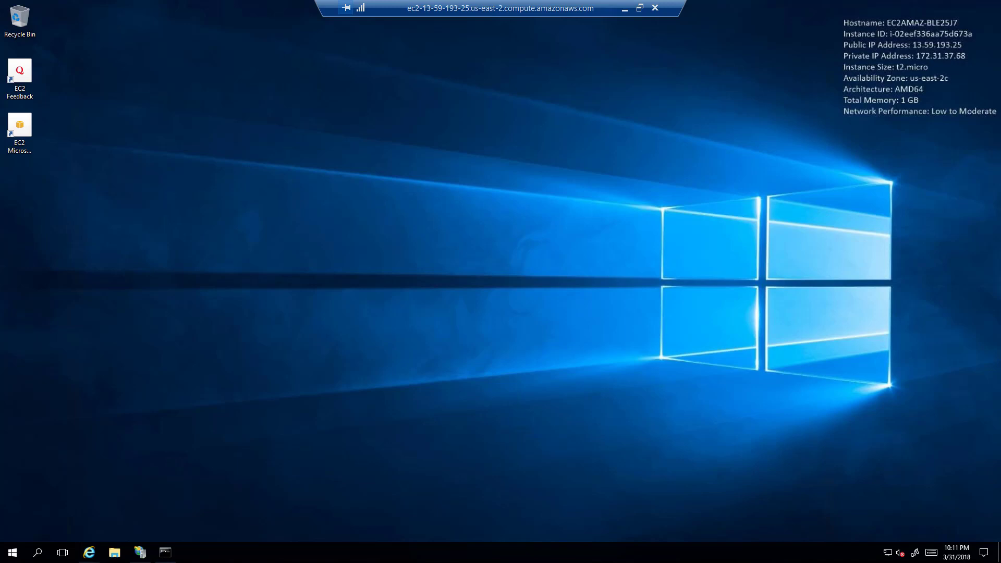
Return to the IIS Windows Server page in Chrome and highlight the port digits in the address 13.59.193.25:8080.
key(alt+Tab)
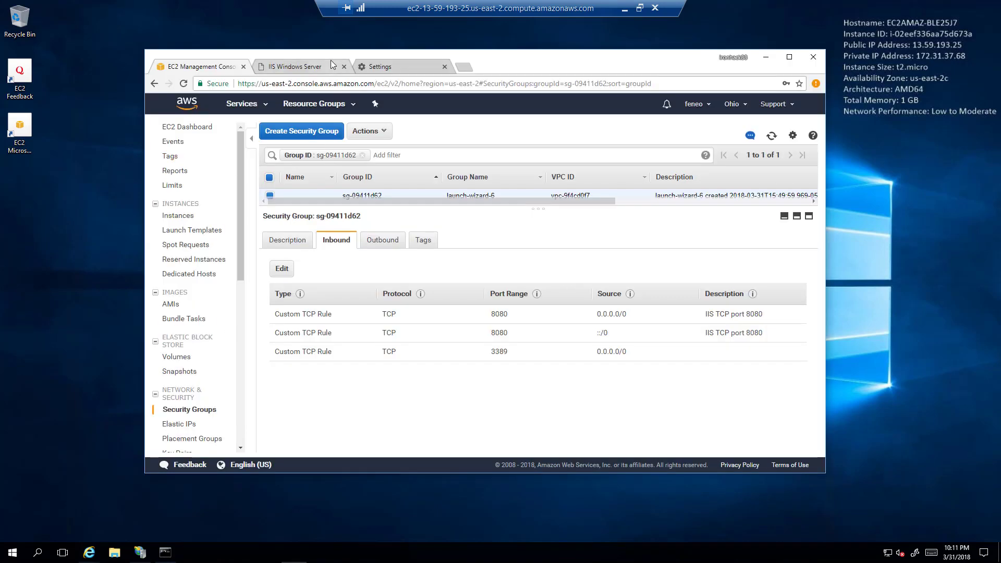
click(297, 66)
key(shift+Left)
key(shift+Left)
key(shift+Left)
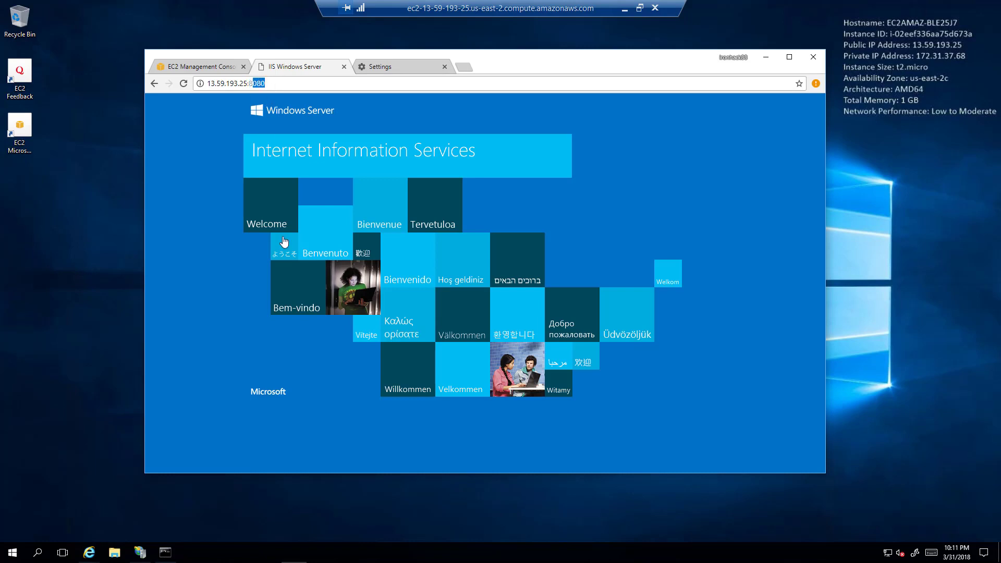